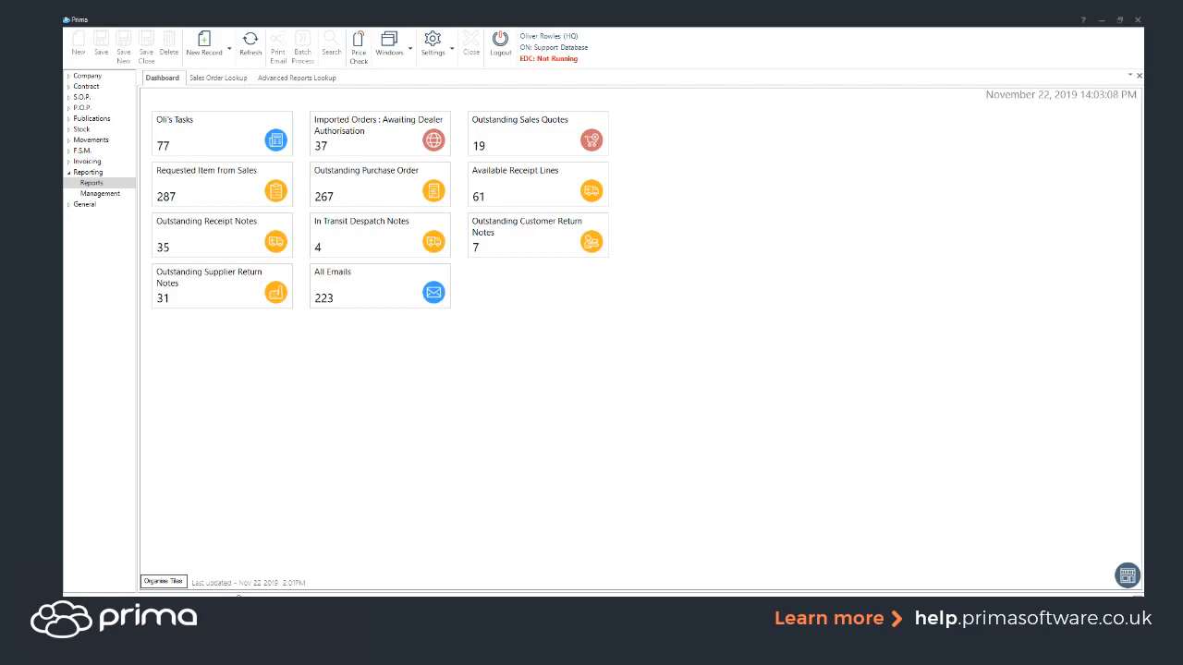
Step: Open the Reports lookup and review the Module and Creator filter options without applying any
{"action": "left_click", "coordinate": [91, 184]}
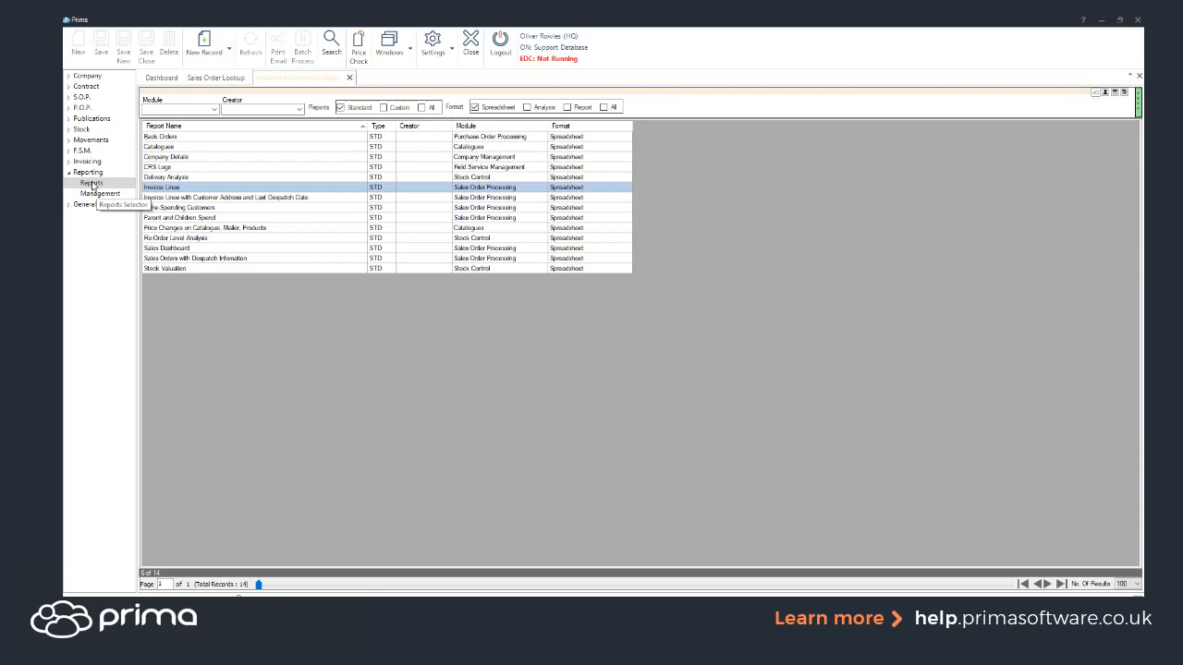
{"action": "left_click", "coordinate": [213, 110]}
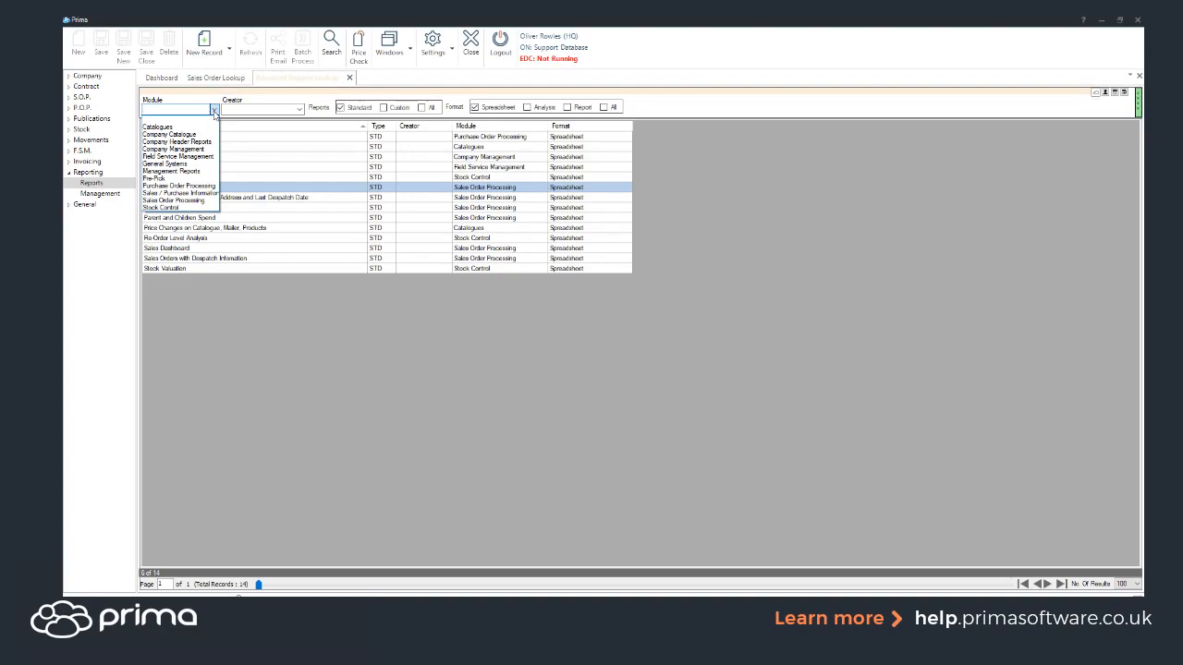
{"action": "left_click", "coordinate": [214, 110]}
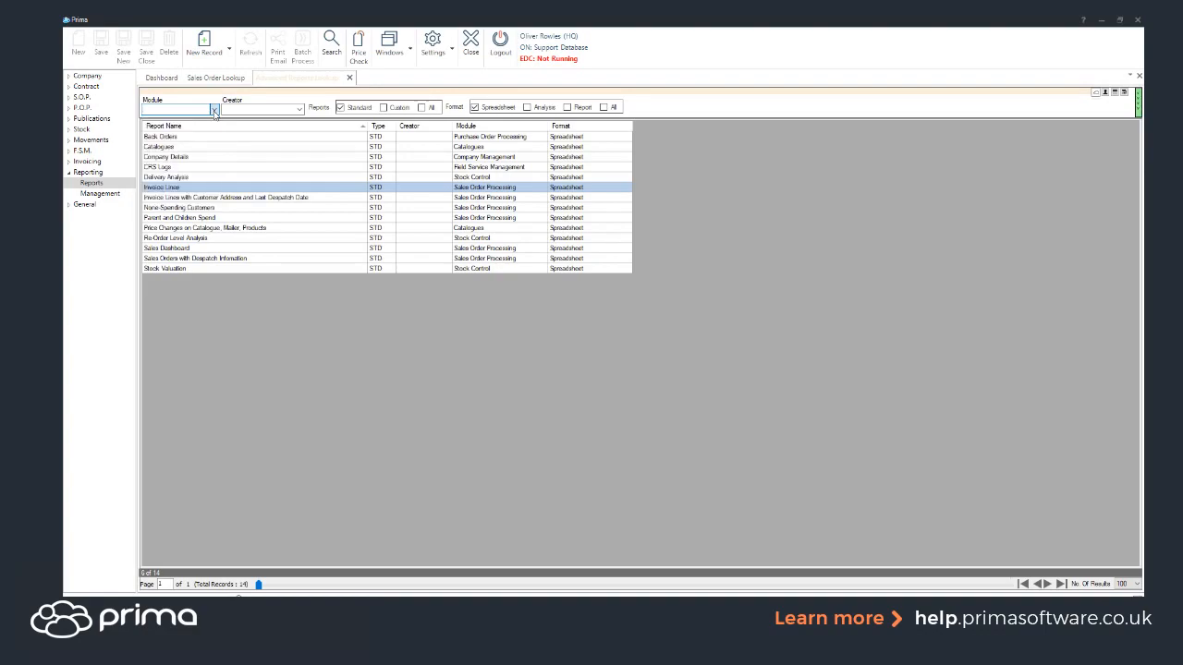
{"action": "left_click", "coordinate": [300, 110]}
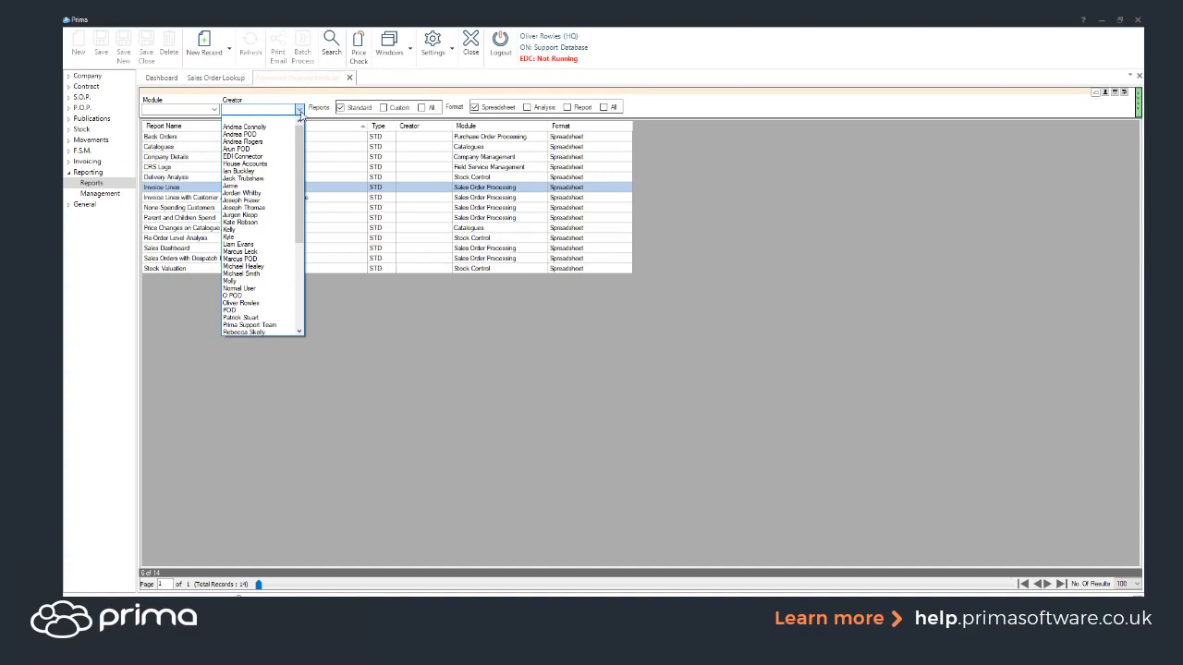
{"action": "left_click", "coordinate": [328, 116]}
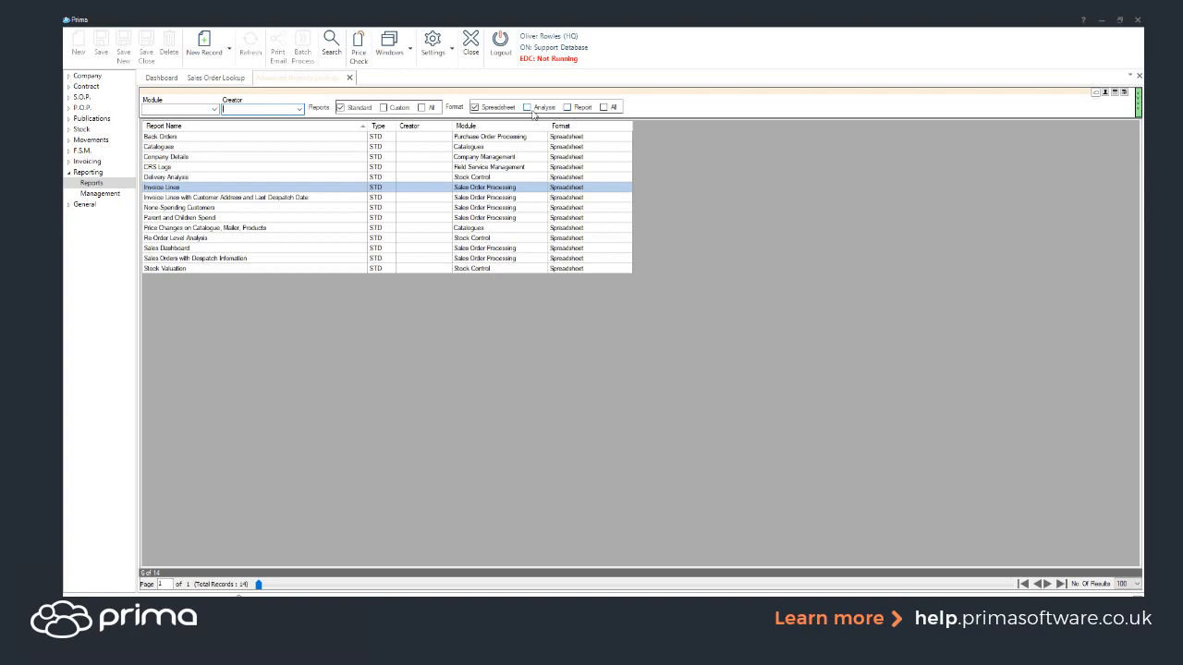
Step: Filter the report lookup to Analyse format and select Invoiced Sales Analysis
{"action": "left_click", "coordinate": [528, 107]}
{"action": "left_click", "coordinate": [330, 44]}
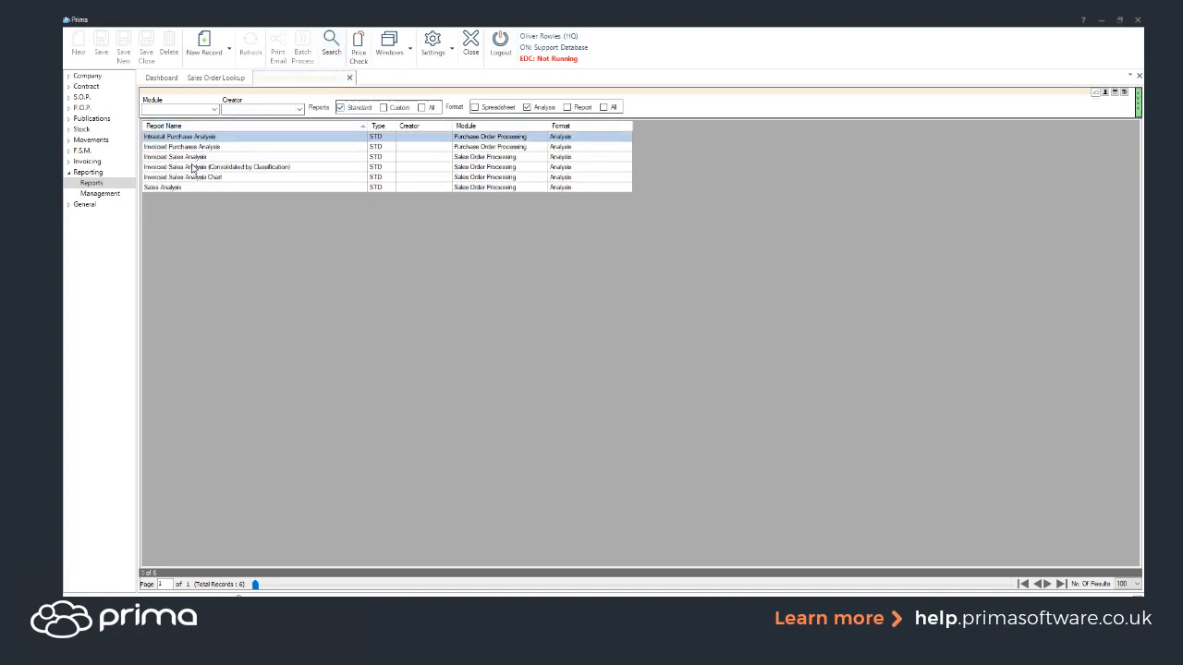
{"action": "left_click", "coordinate": [166, 158]}
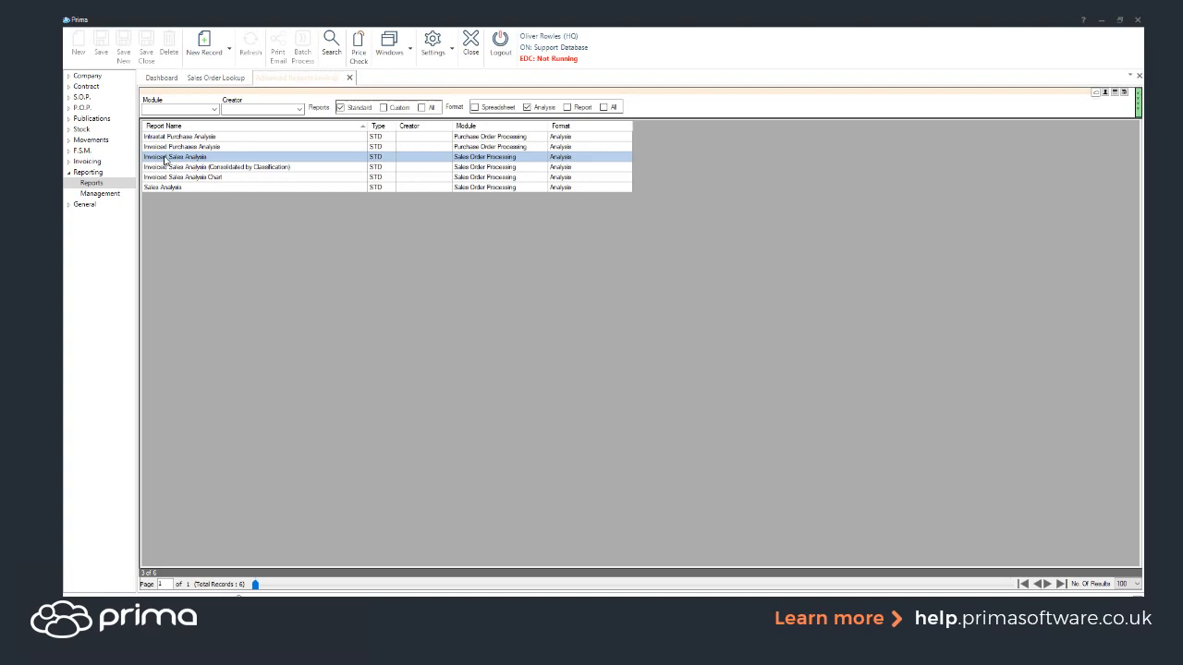
Step: Open Invoiced Sales Analysis in a maximized window and show its Criteria tab
{"action": "double_click", "coordinate": [167, 159]}
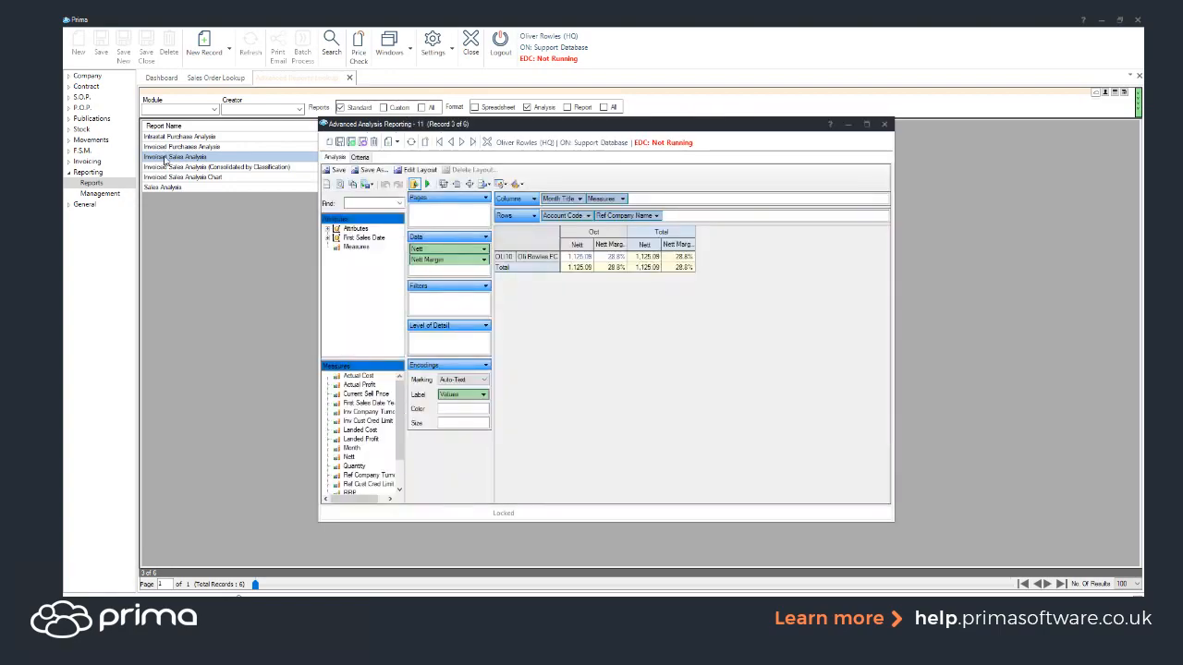
{"action": "left_click", "coordinate": [867, 126]}
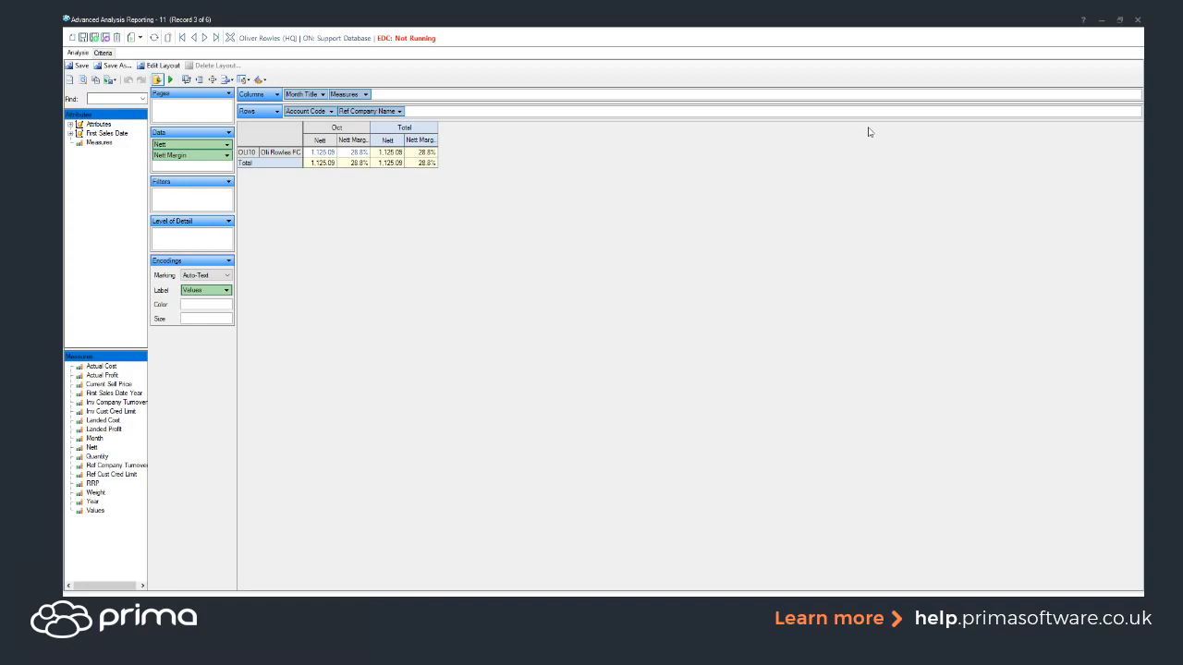
{"action": "left_click", "coordinate": [103, 54]}
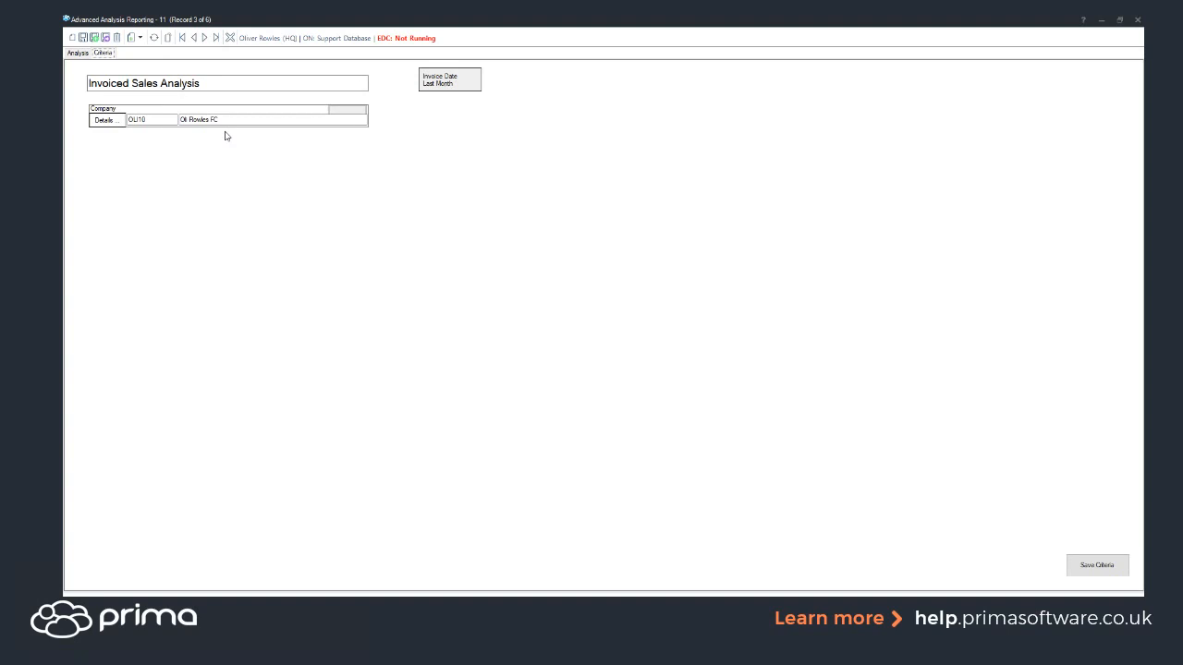
Step: Review the Invoice Date period options, keep Last Month, and return to the Analysis grid
{"action": "left_click", "coordinate": [468, 88]}
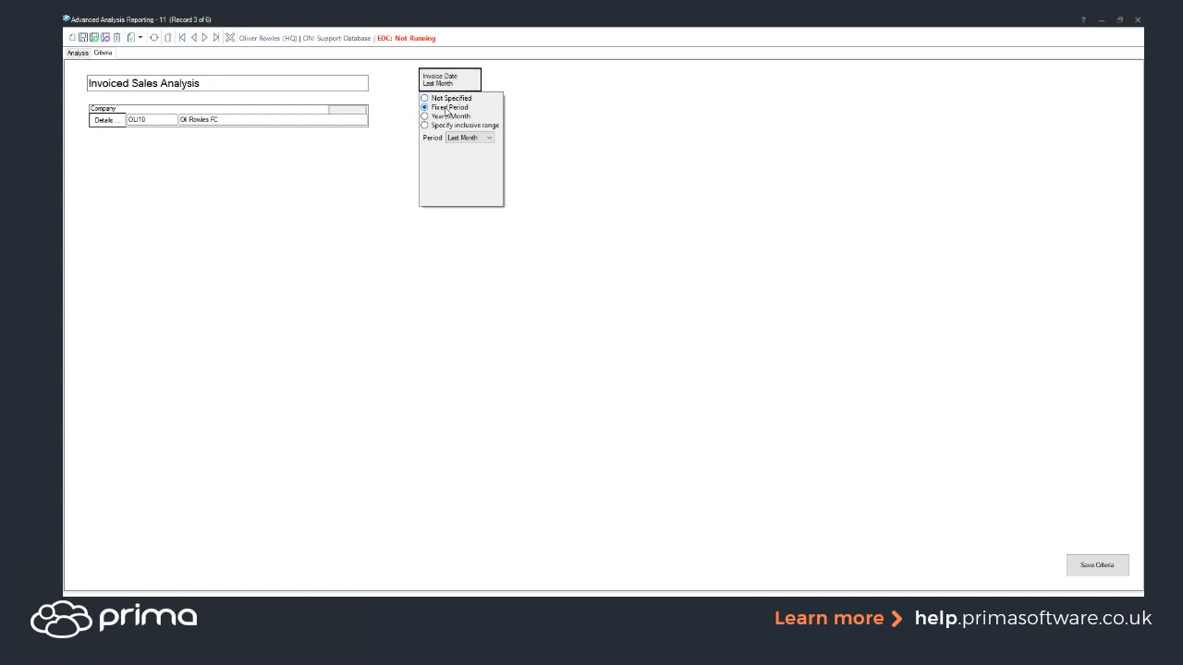
{"action": "left_click", "coordinate": [487, 139]}
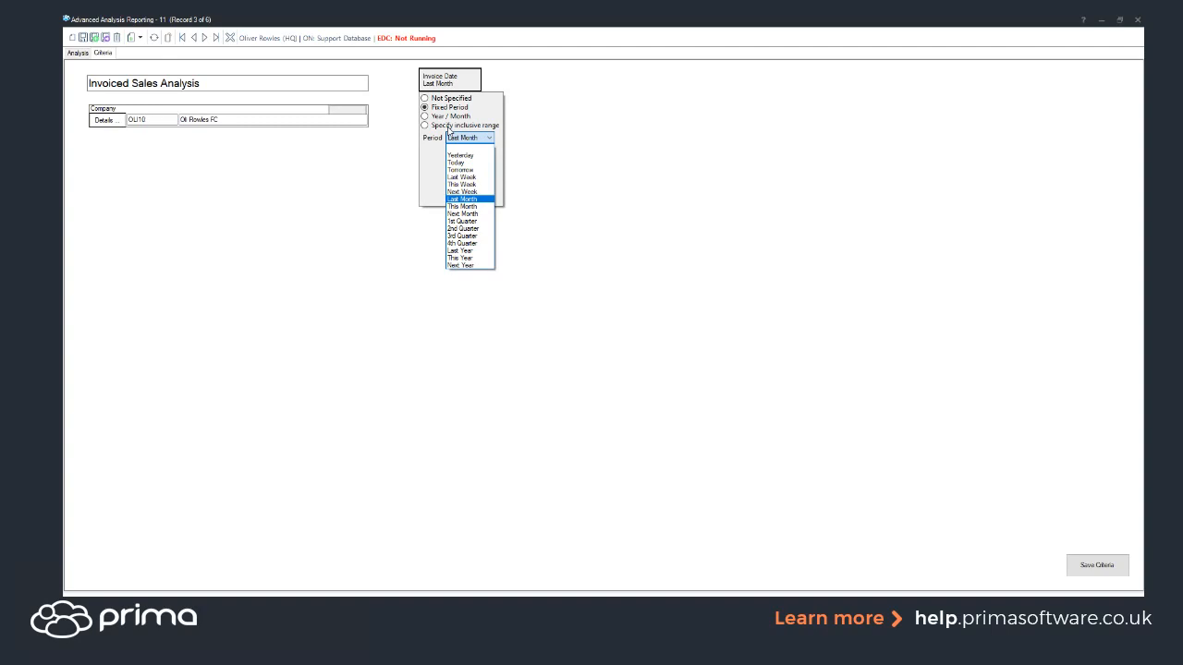
{"action": "left_click", "coordinate": [400, 94]}
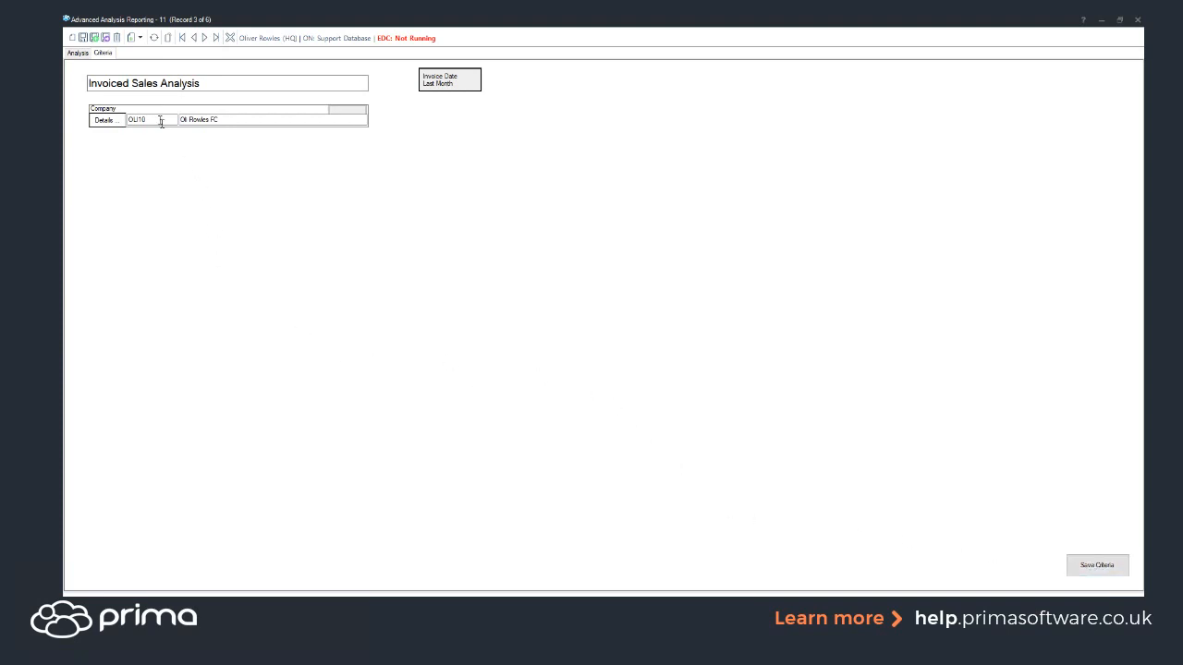
{"action": "left_click", "coordinate": [77, 53]}
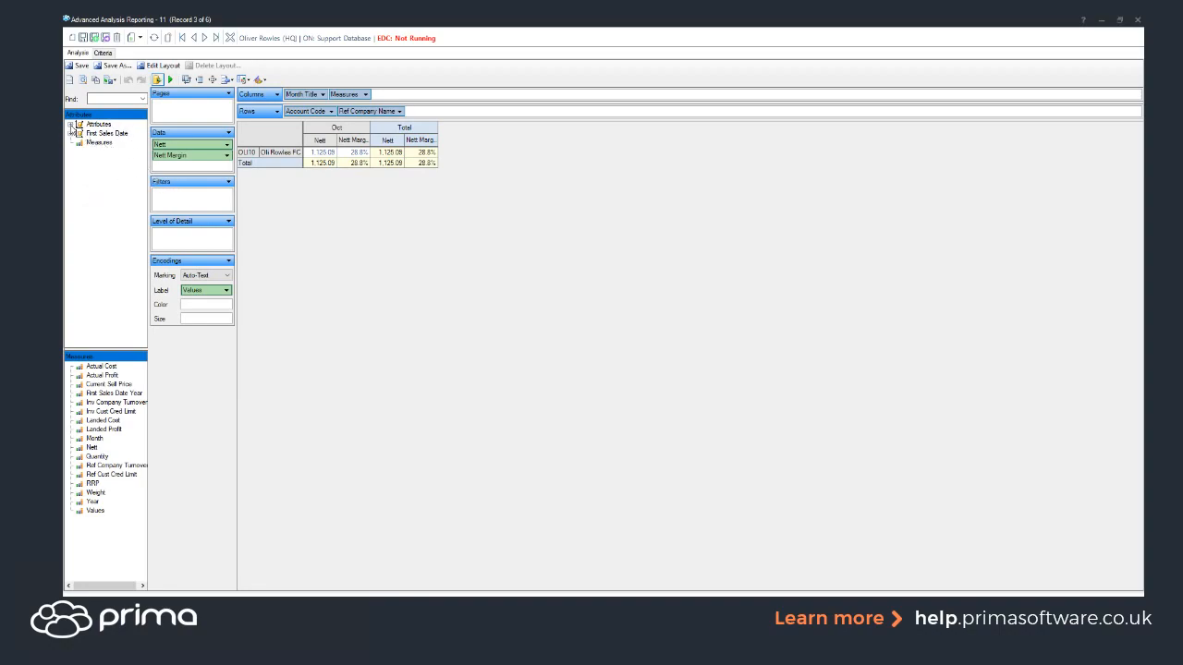
Step: Expand Attributes, widen the field tree, and browse fields like Account Code and Ref Company Name
{"action": "left_click", "coordinate": [70, 129]}
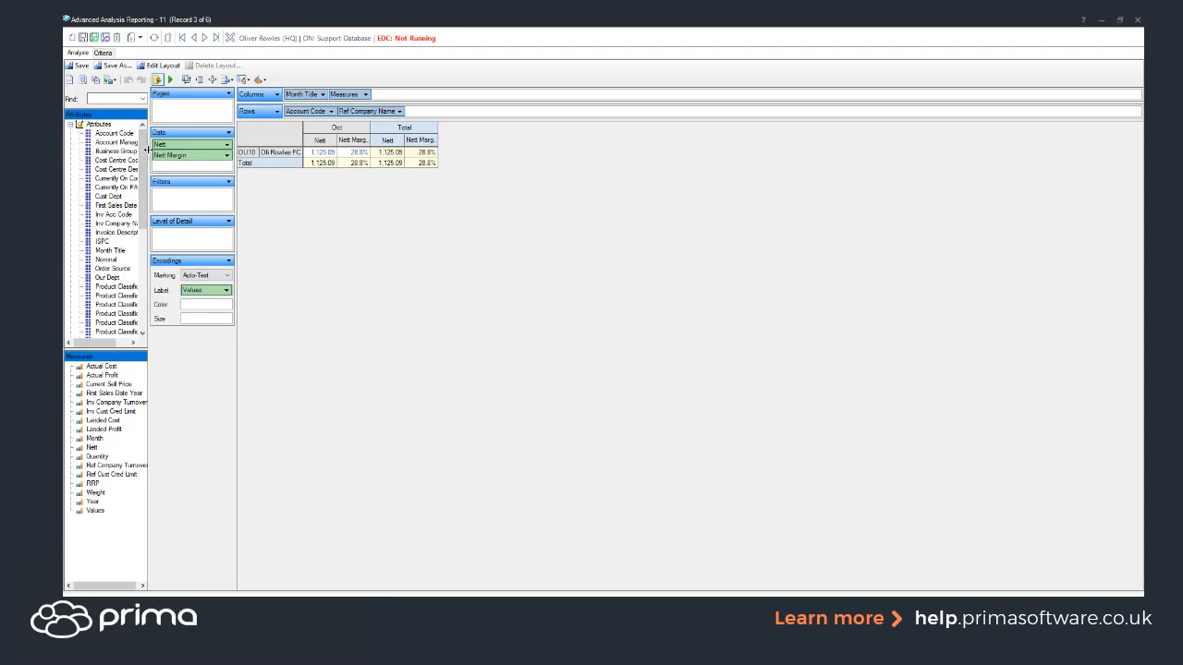
{"action": "left_click_drag", "start_coordinate": [146, 149], "coordinate": [178, 150]}
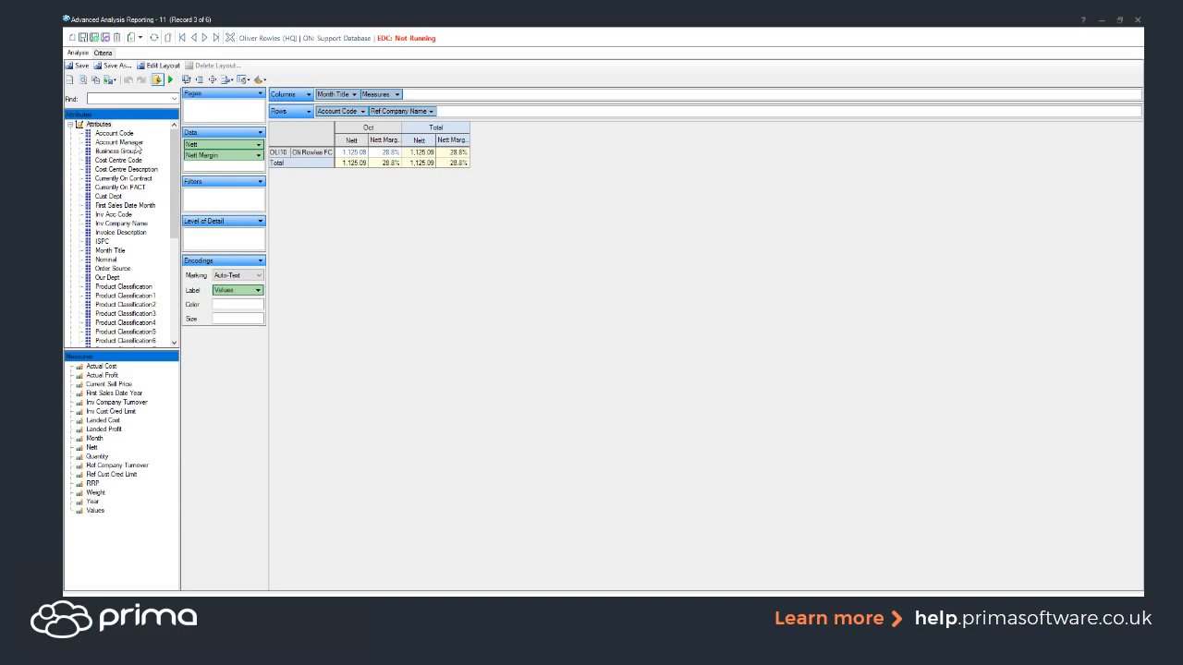
{"action": "left_click_drag", "start_coordinate": [175, 159], "coordinate": [171, 261]}
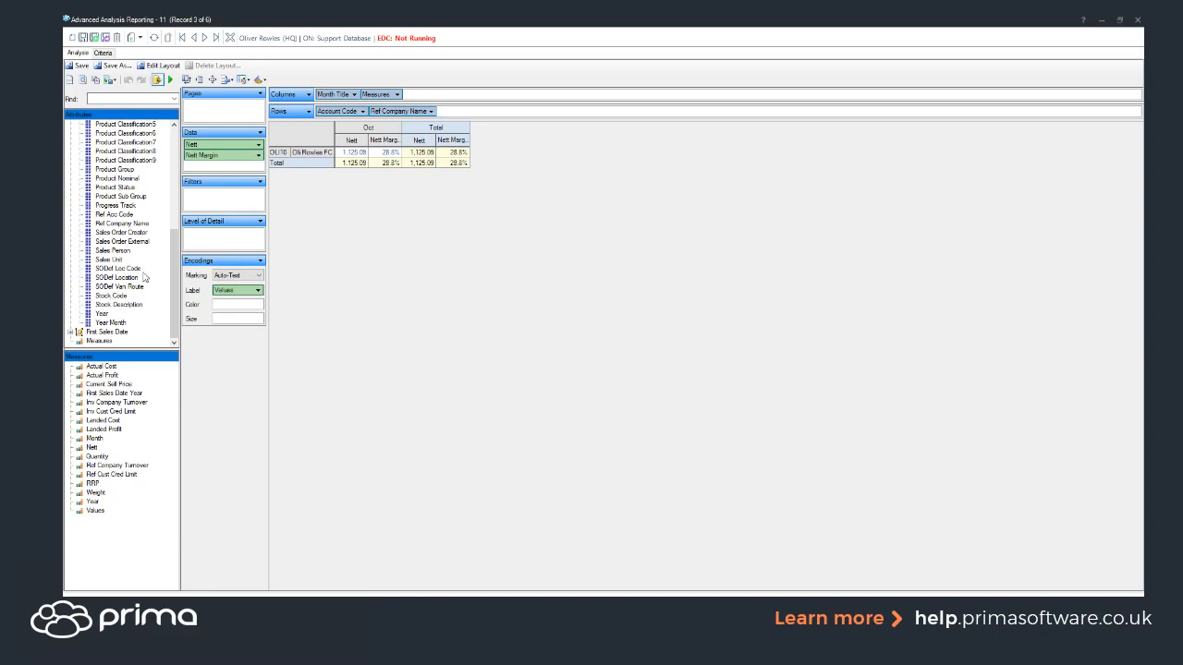
{"action": "left_click_drag", "start_coordinate": [174, 268], "coordinate": [193, 156]}
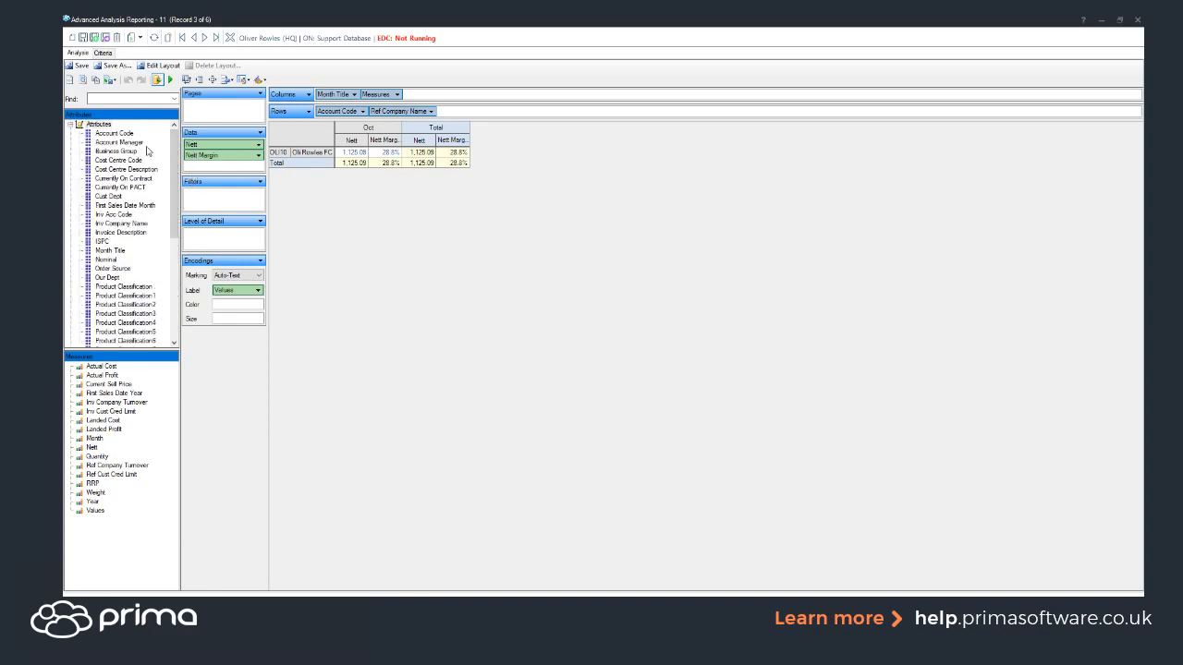
{"action": "left_click", "coordinate": [118, 134]}
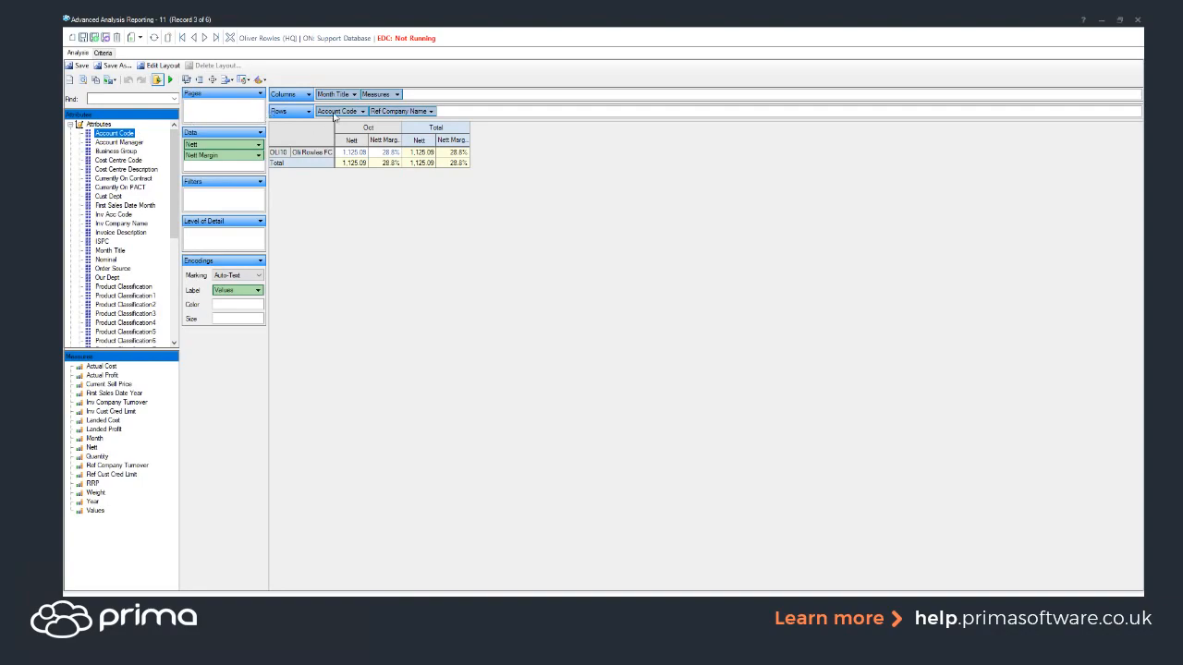
{"action": "left_click_drag", "start_coordinate": [174, 171], "coordinate": [174, 251]}
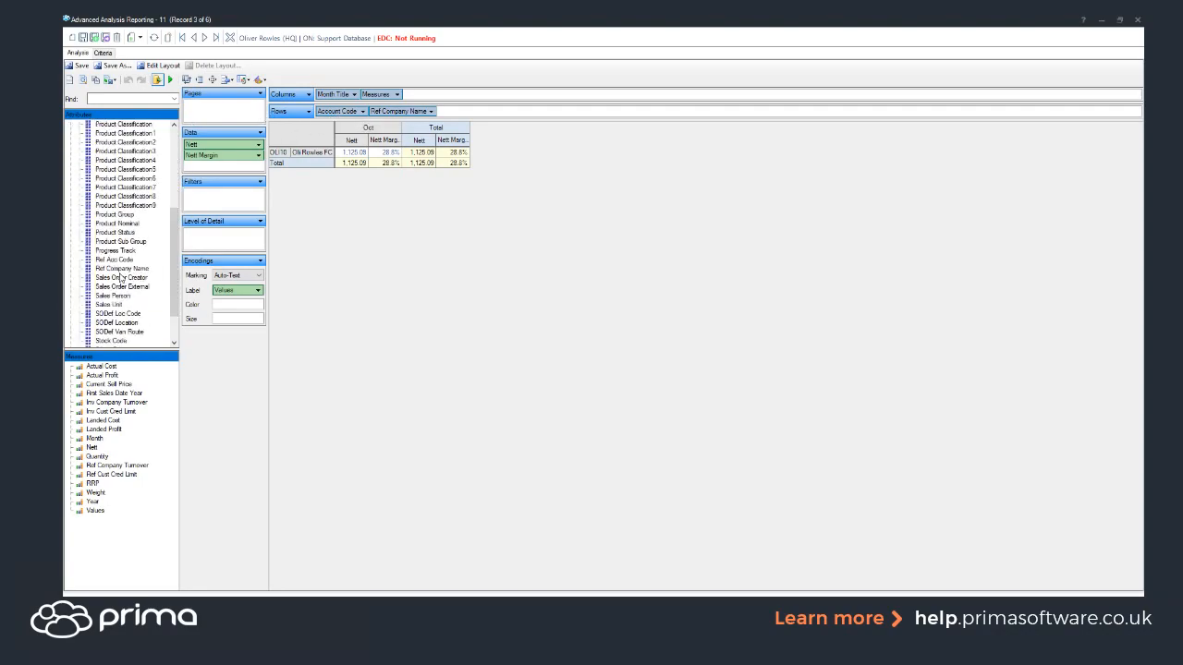
{"action": "left_click", "coordinate": [121, 269]}
Step: Add Stock Code to the Rows shelf and remove Nett Margin from the Data panel
{"action": "left_click_drag", "start_coordinate": [116, 343], "coordinate": [452, 116]}
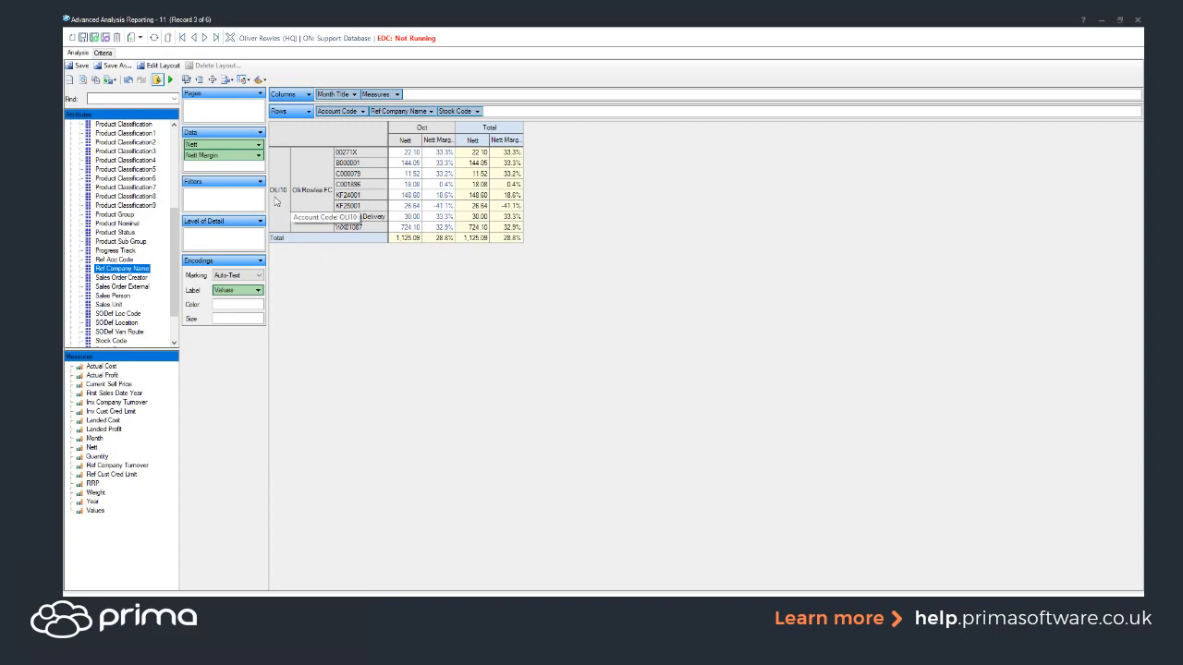
{"action": "left_click_drag", "start_coordinate": [225, 160], "coordinate": [219, 376]}
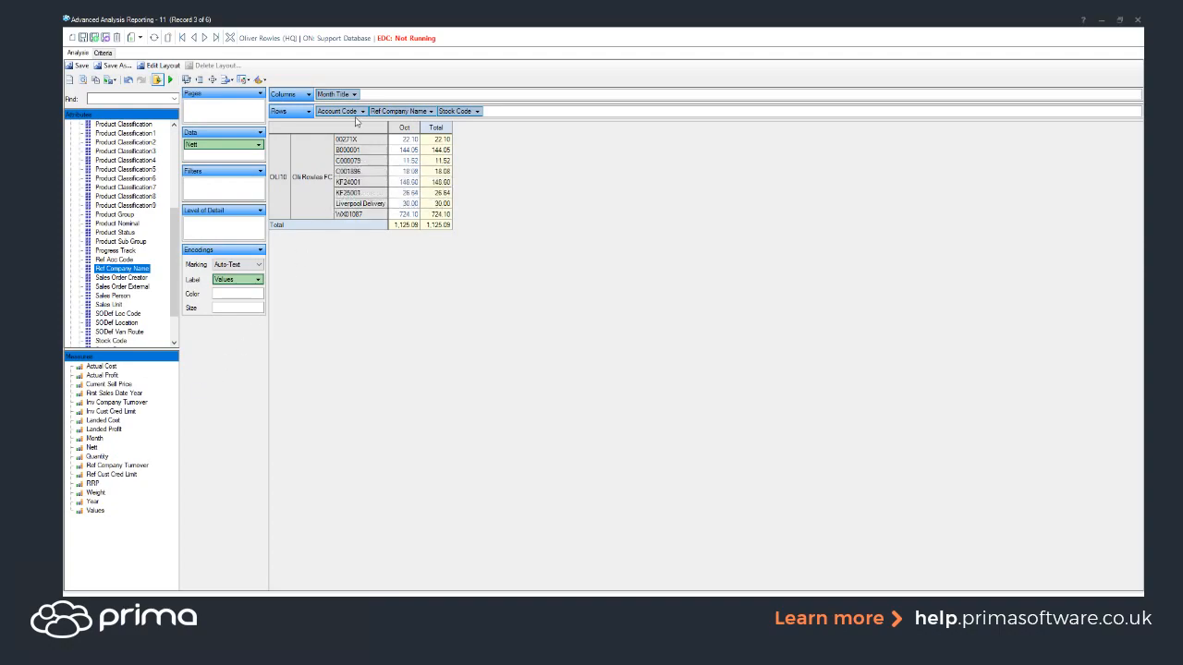
{"action": "left_click_drag", "start_coordinate": [348, 95], "coordinate": [343, 70]}
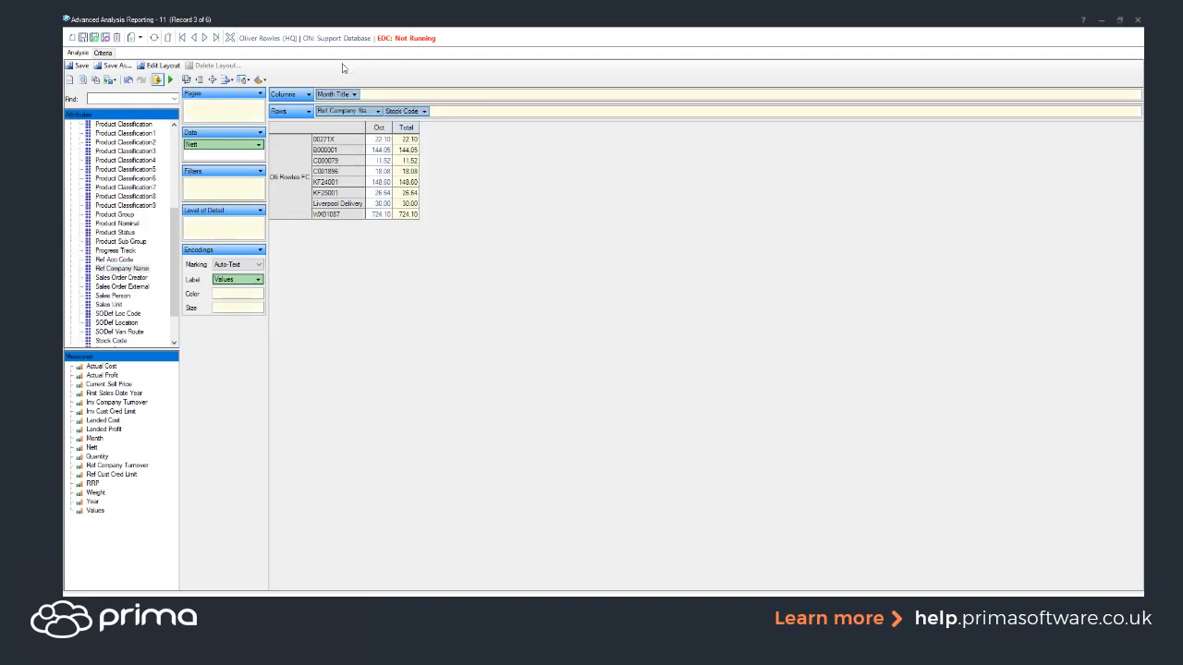
{"action": "left_click_drag", "start_coordinate": [324, 116], "coordinate": [328, 74]}
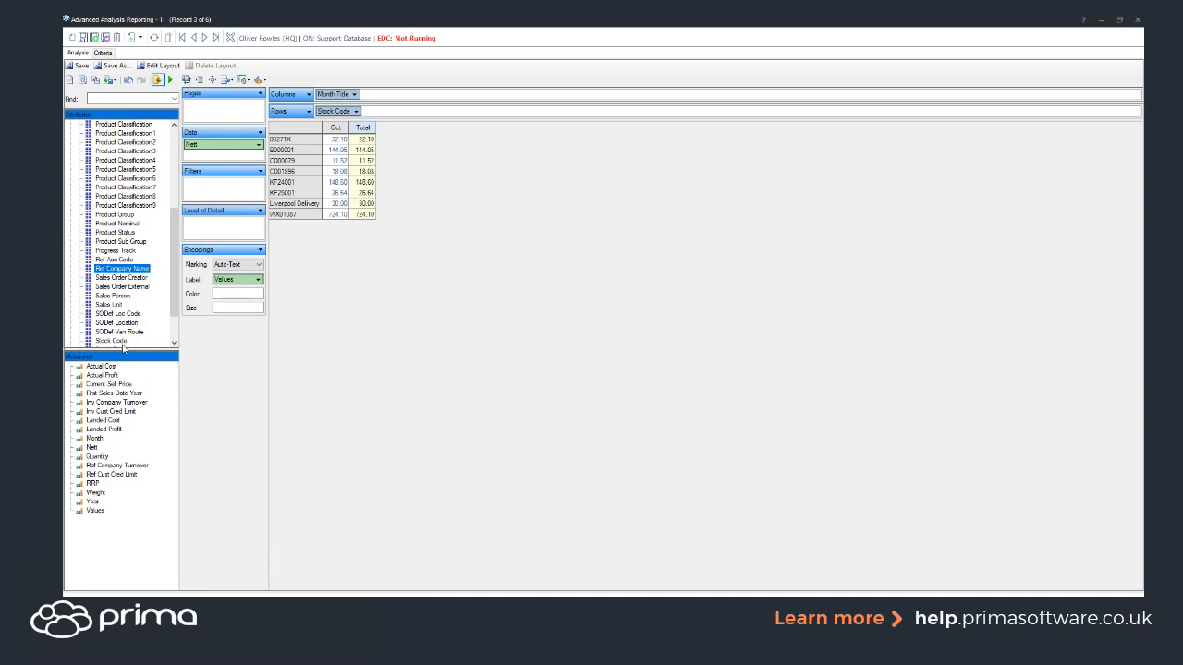
{"action": "scroll", "coordinate": [177, 313], "scroll_direction": "down", "scroll_amount": 1}
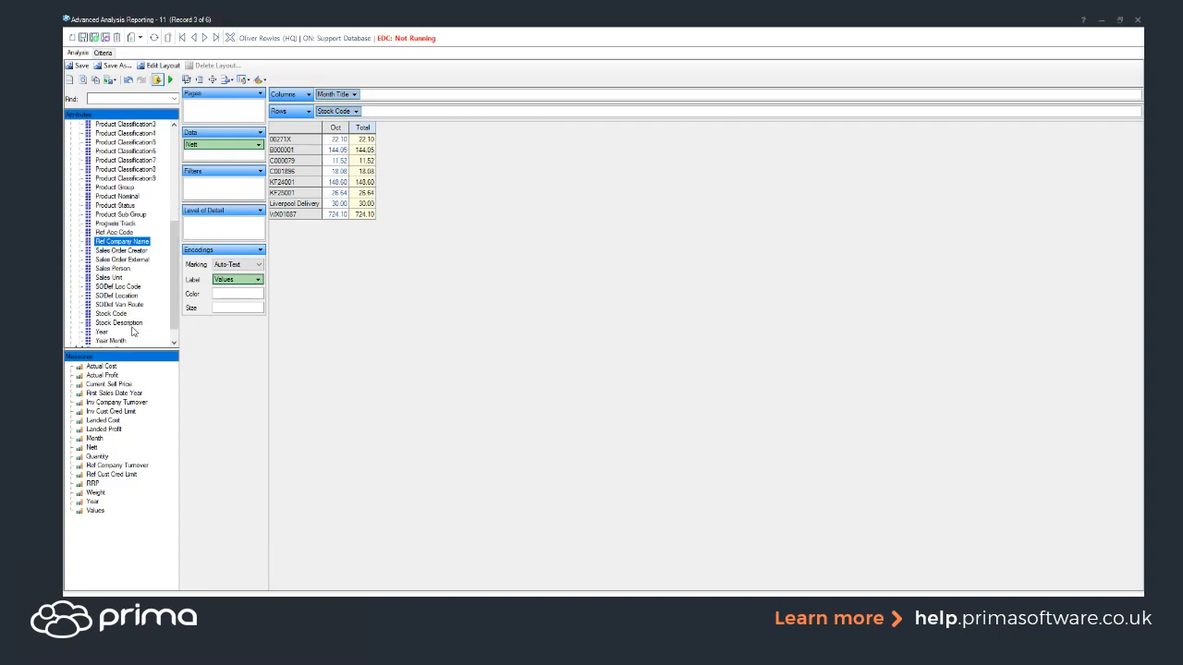
{"action": "left_click_drag", "start_coordinate": [120, 323], "coordinate": [376, 113]}
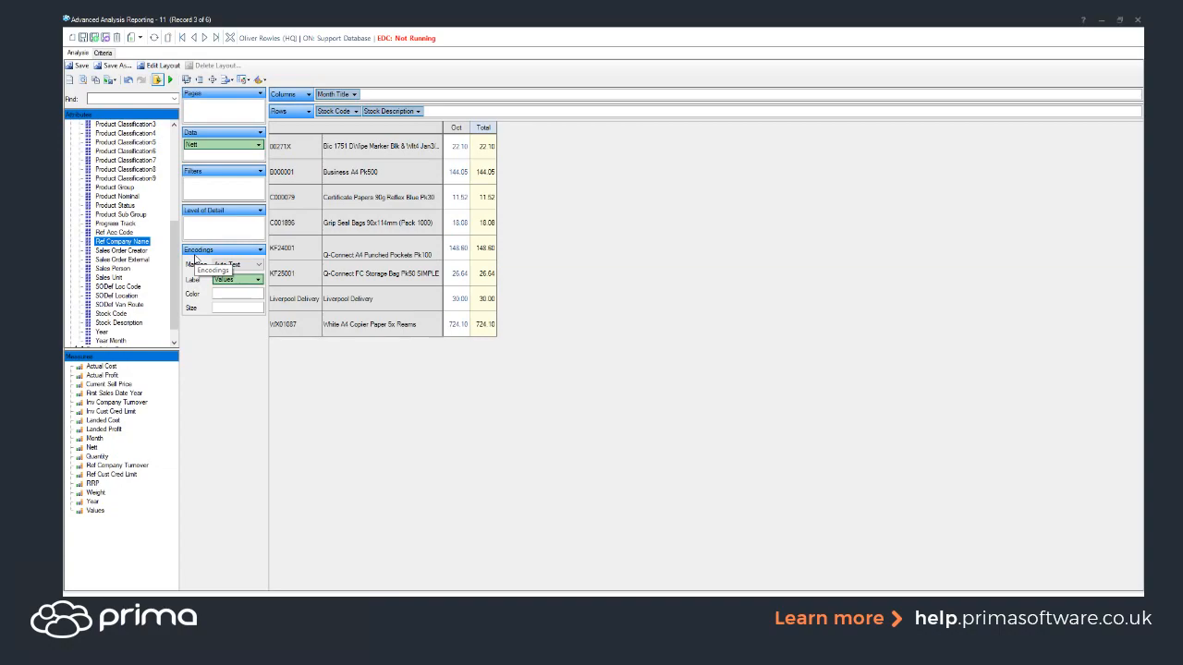
{"action": "left_click_drag", "start_coordinate": [173, 249], "coordinate": [183, 153]}
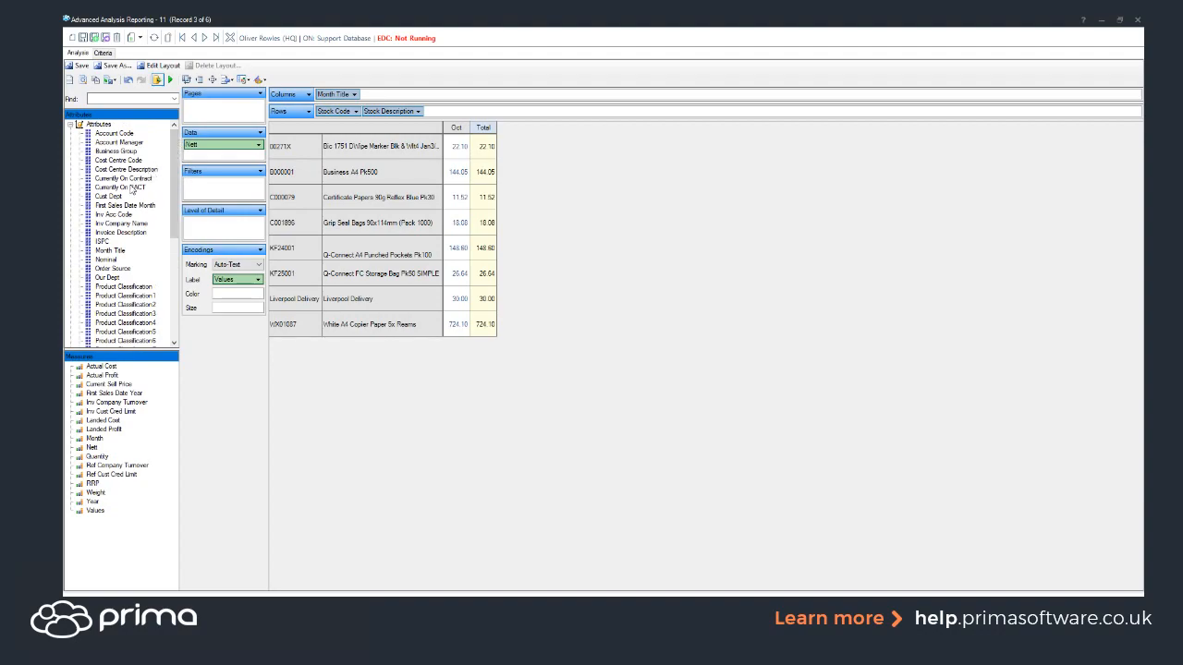
{"action": "left_click_drag", "start_coordinate": [126, 181], "coordinate": [318, 113]}
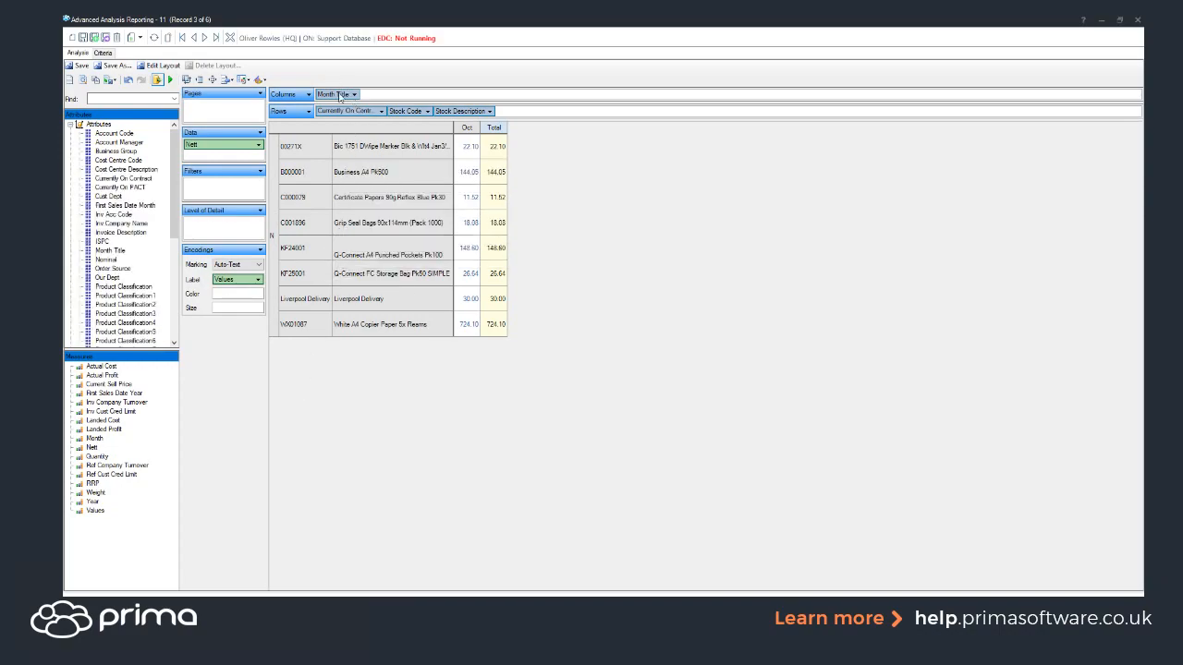
{"action": "left_click_drag", "start_coordinate": [340, 113], "coordinate": [293, 81]}
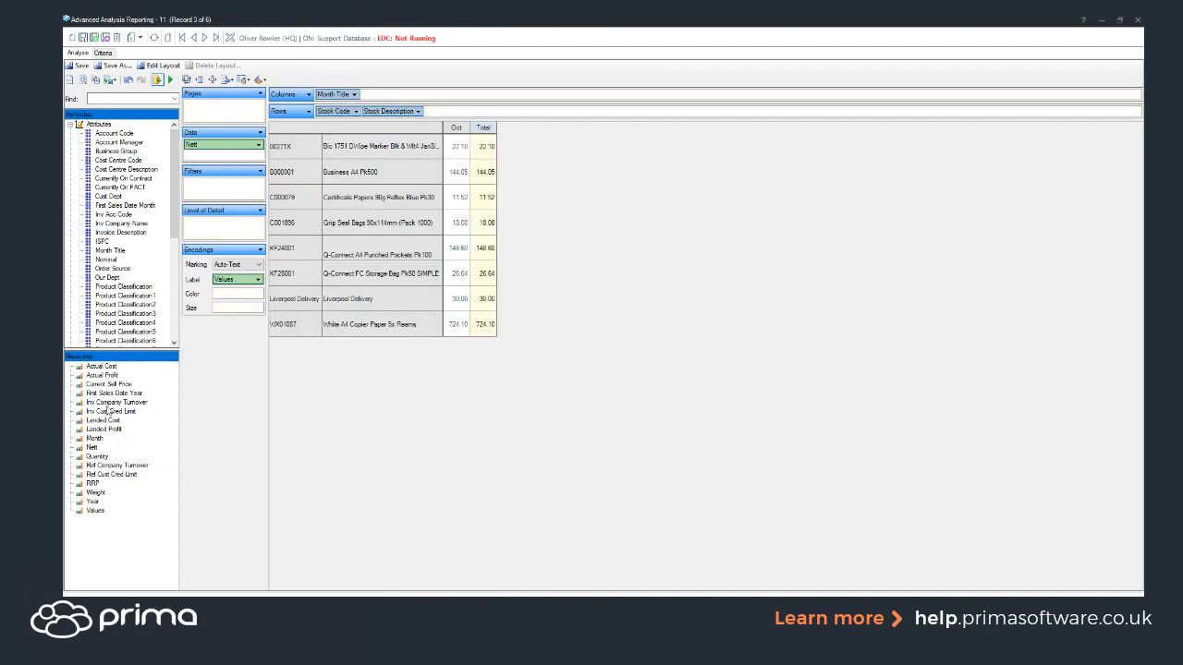
{"action": "left_click", "coordinate": [98, 457]}
Step: Add the Quantity measure to the Data box directly beneath Nett
{"action": "left_click_drag", "start_coordinate": [96, 459], "coordinate": [156, 387]}
{"action": "left_click_drag", "start_coordinate": [223, 238], "coordinate": [213, 159]}
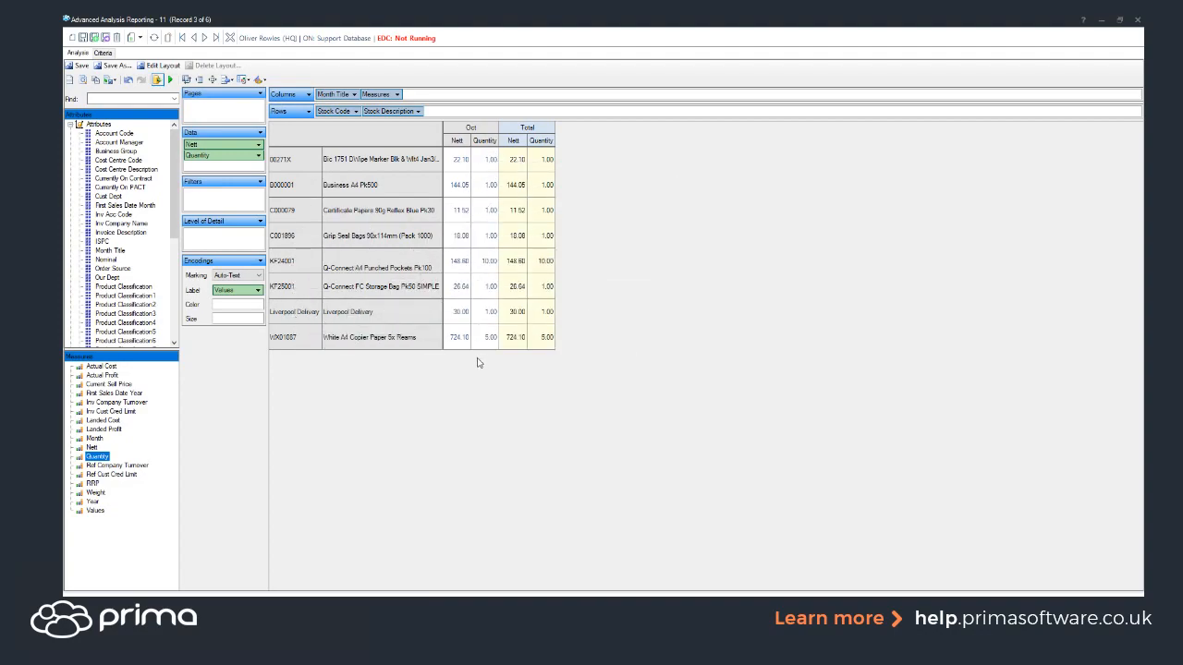
Step: Sort the Stock Code rows in descending order by the Quantity field
{"action": "right_click", "coordinate": [289, 161]}
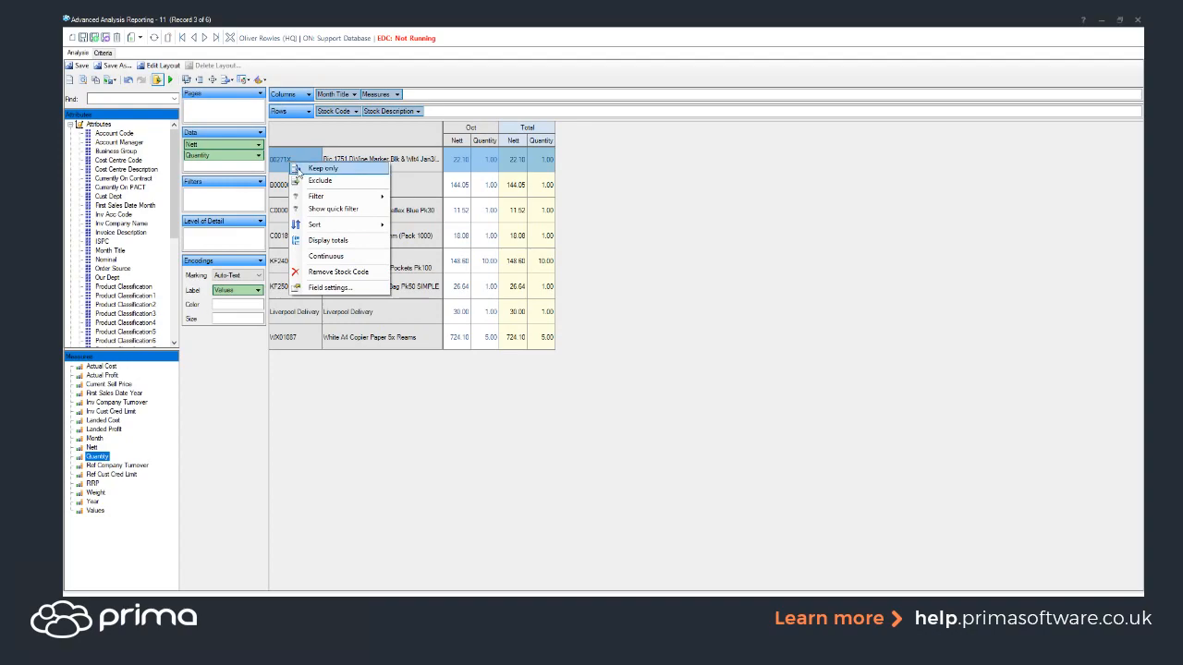
{"action": "mouse_move", "coordinate": [330, 231]}
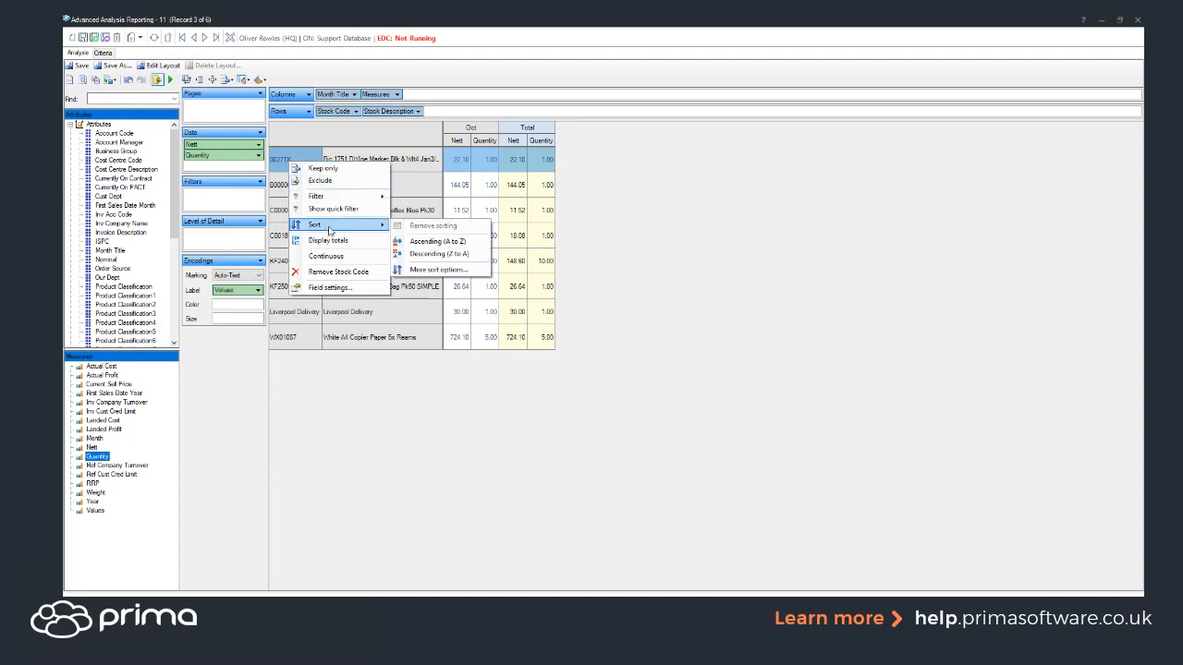
{"action": "left_click", "coordinate": [428, 270]}
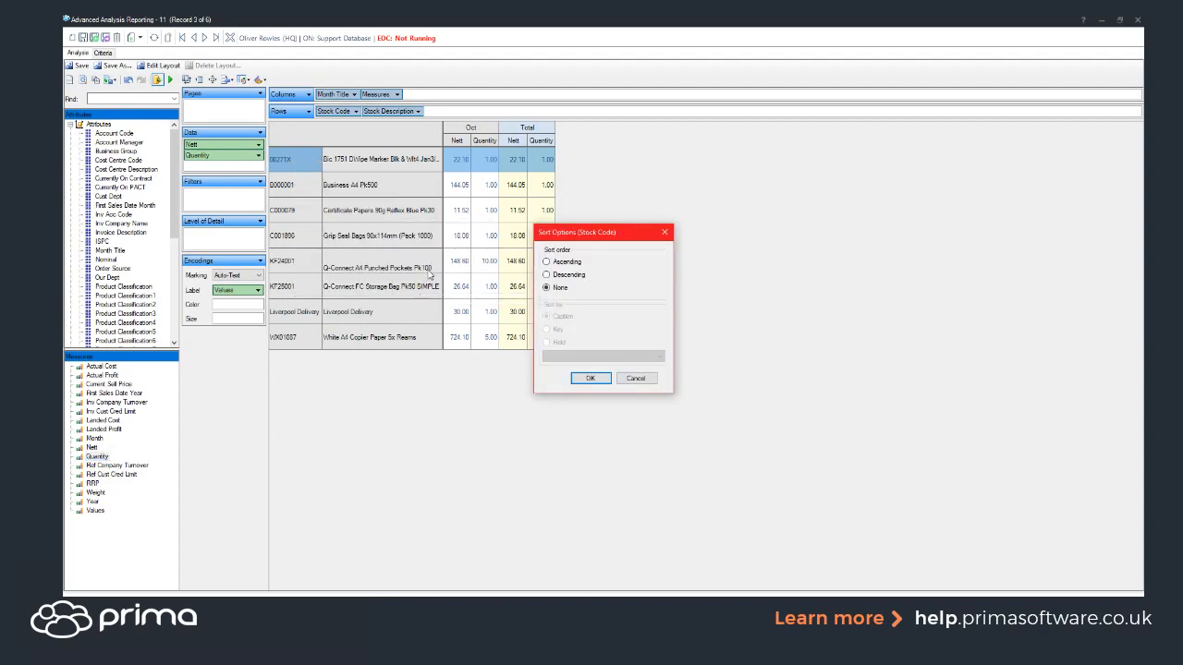
{"action": "left_click", "coordinate": [546, 275]}
{"action": "left_click", "coordinate": [547, 342]}
{"action": "left_click", "coordinate": [568, 357]}
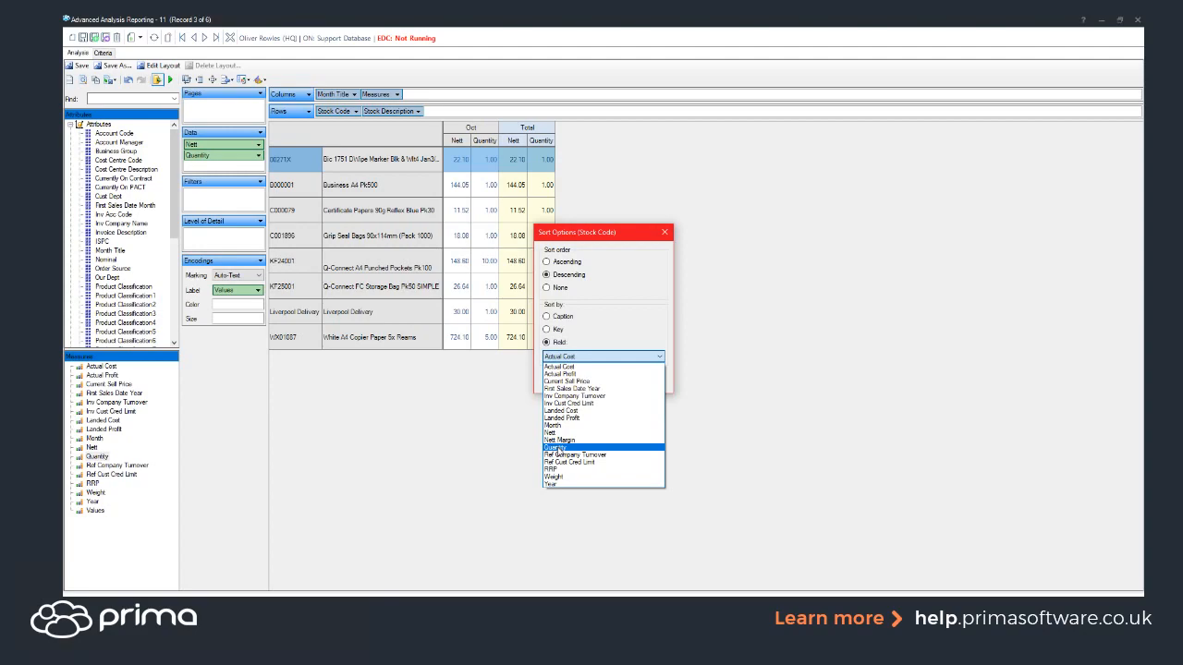
{"action": "left_click", "coordinate": [554, 448]}
{"action": "left_click", "coordinate": [598, 379]}
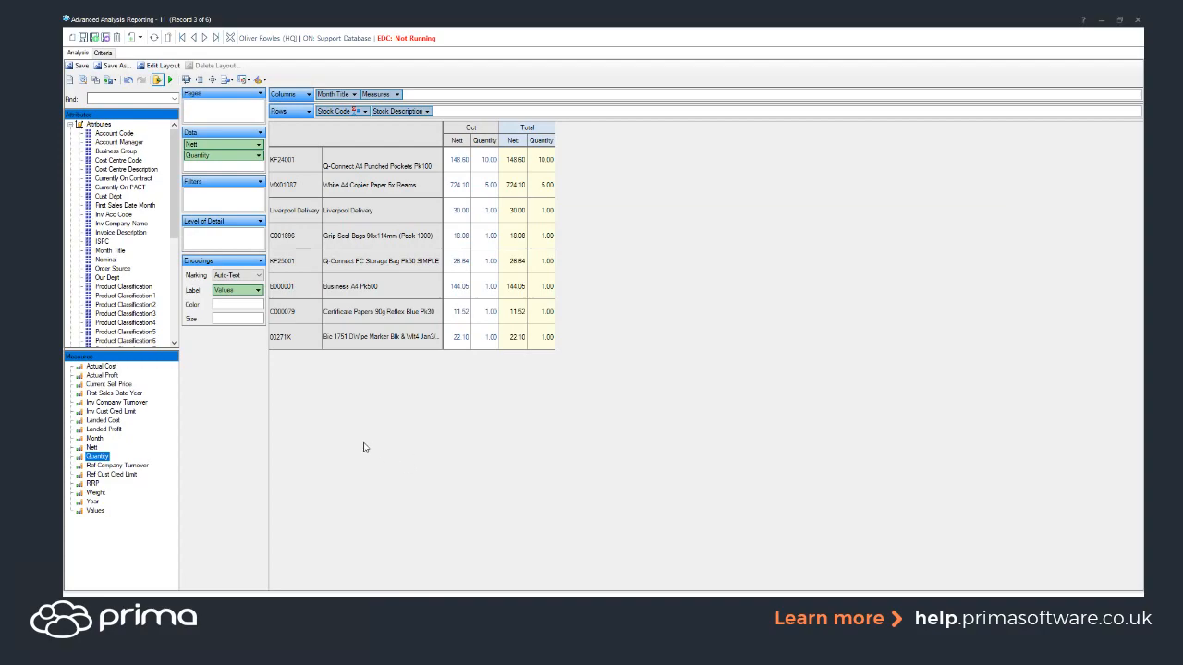
Step: Save the analysis as a copy named 'Usage Report ORRC'
{"action": "left_click", "coordinate": [109, 67]}
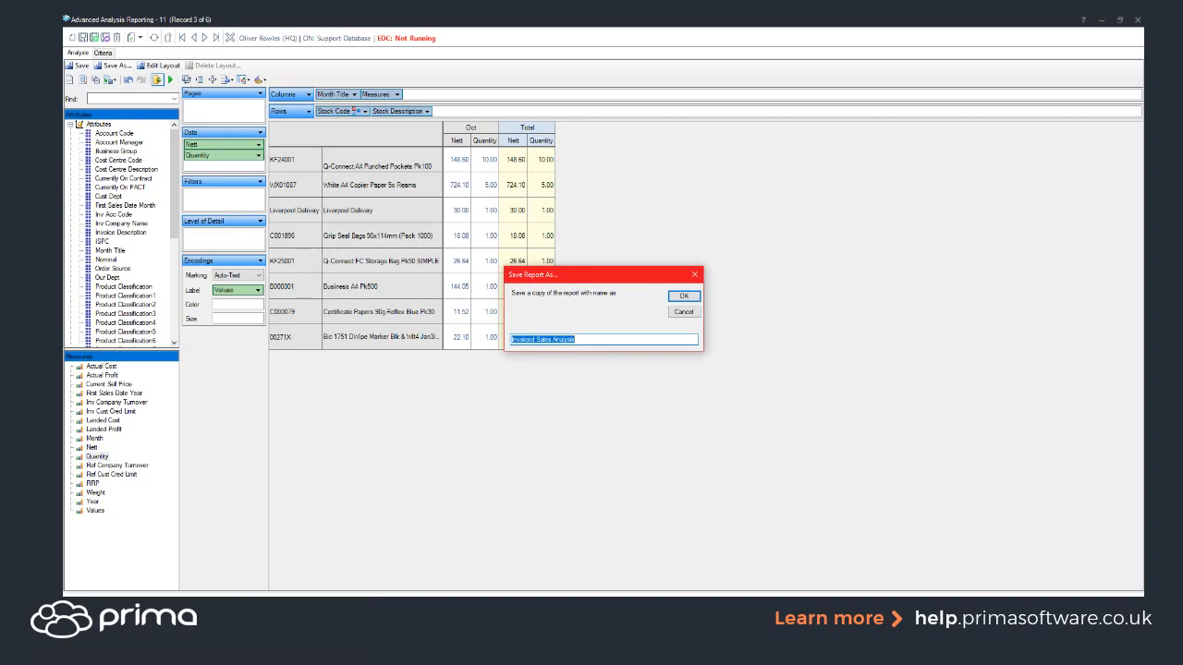
{"action": "type", "text": "Usage Report ORFC"}
{"action": "left_click", "coordinate": [677, 298]}
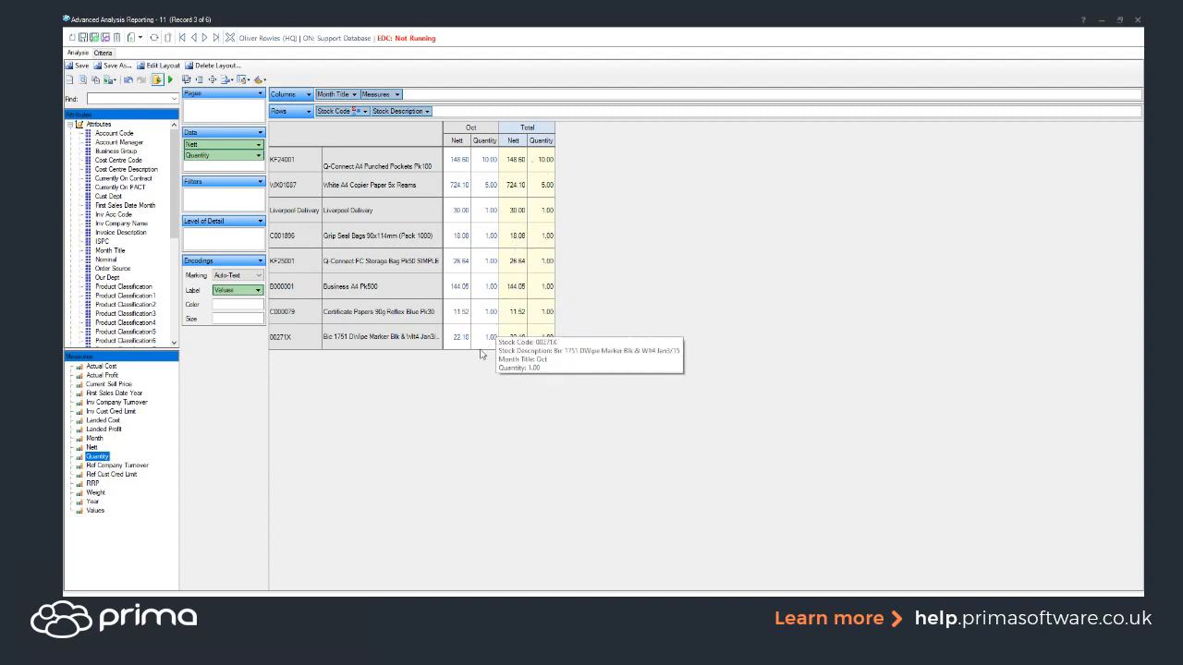
Step: Display a totals row and remove Nett, leaving only Quantity totalling 21.00
{"action": "right_click", "coordinate": [301, 342]}
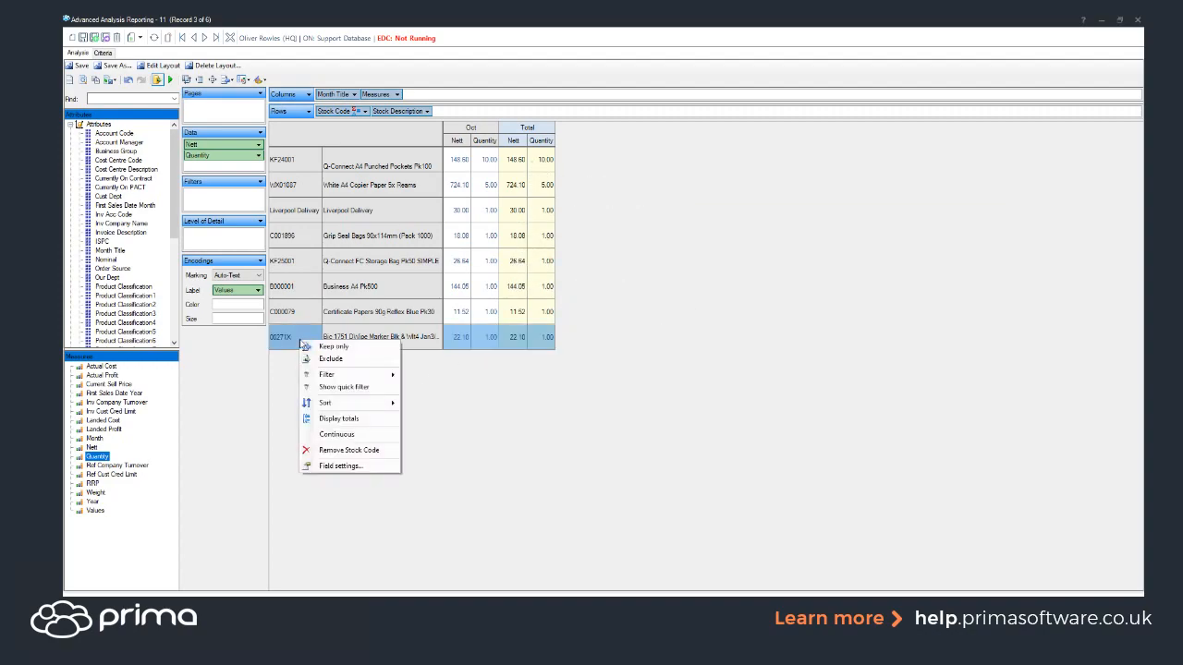
{"action": "left_click", "coordinate": [349, 420]}
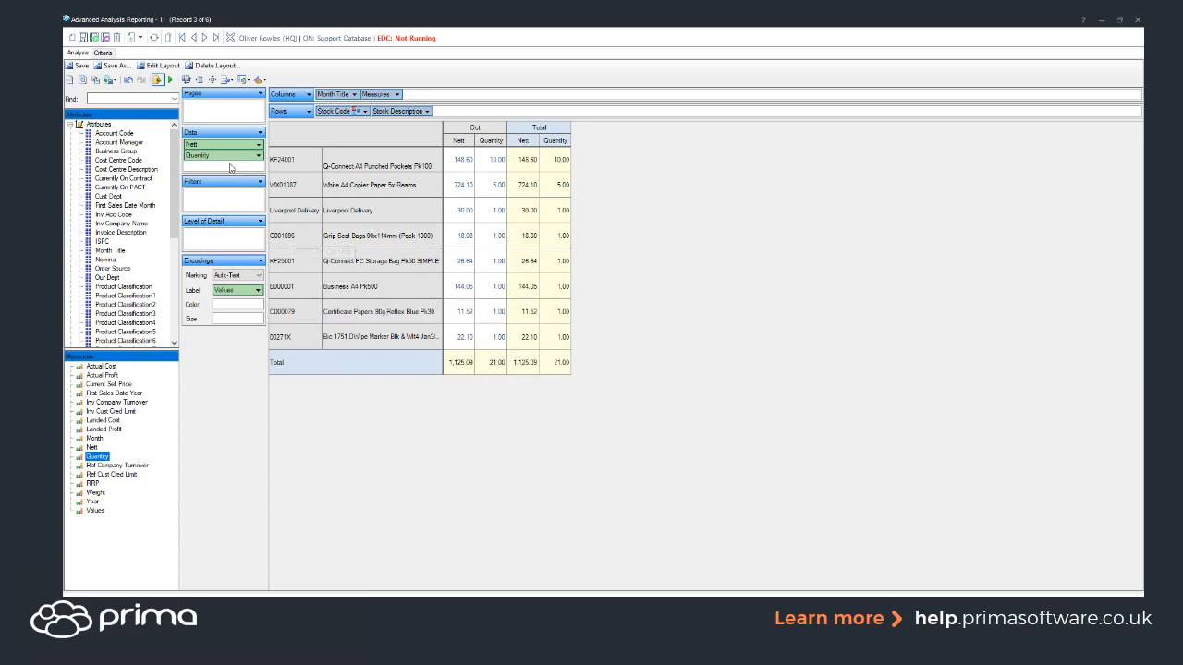
{"action": "left_click_drag", "start_coordinate": [233, 146], "coordinate": [242, 401]}
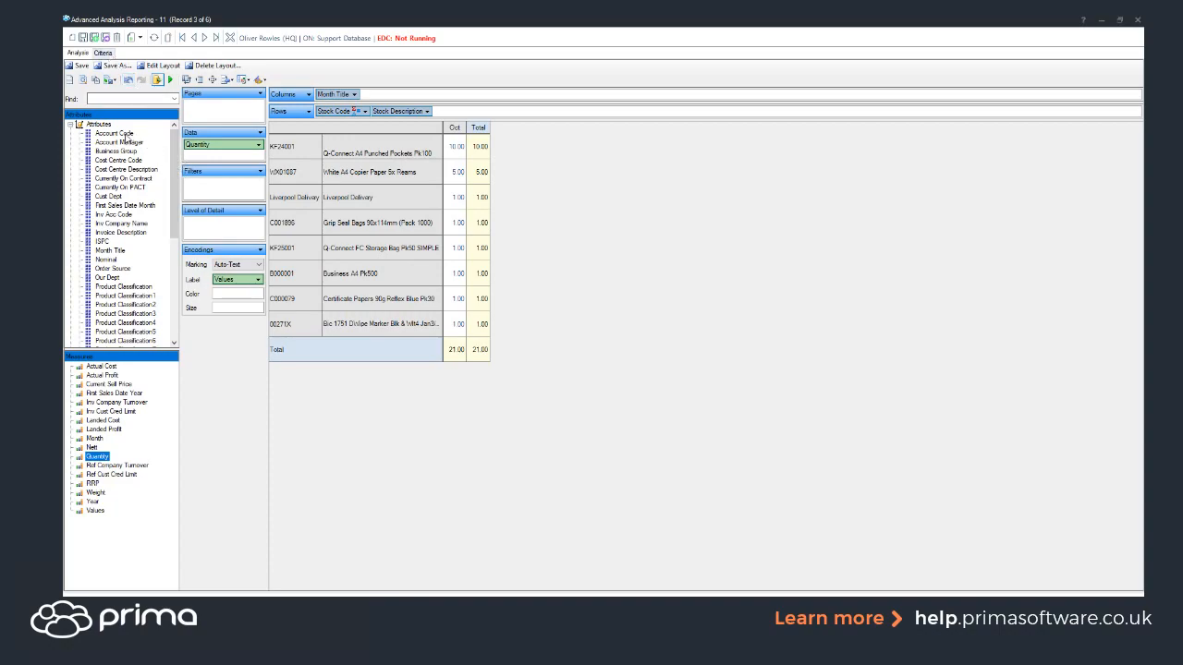
Step: Group the usage report rows by Account Code and show an Account Code quick filter
{"action": "left_click_drag", "start_coordinate": [115, 134], "coordinate": [317, 111]}
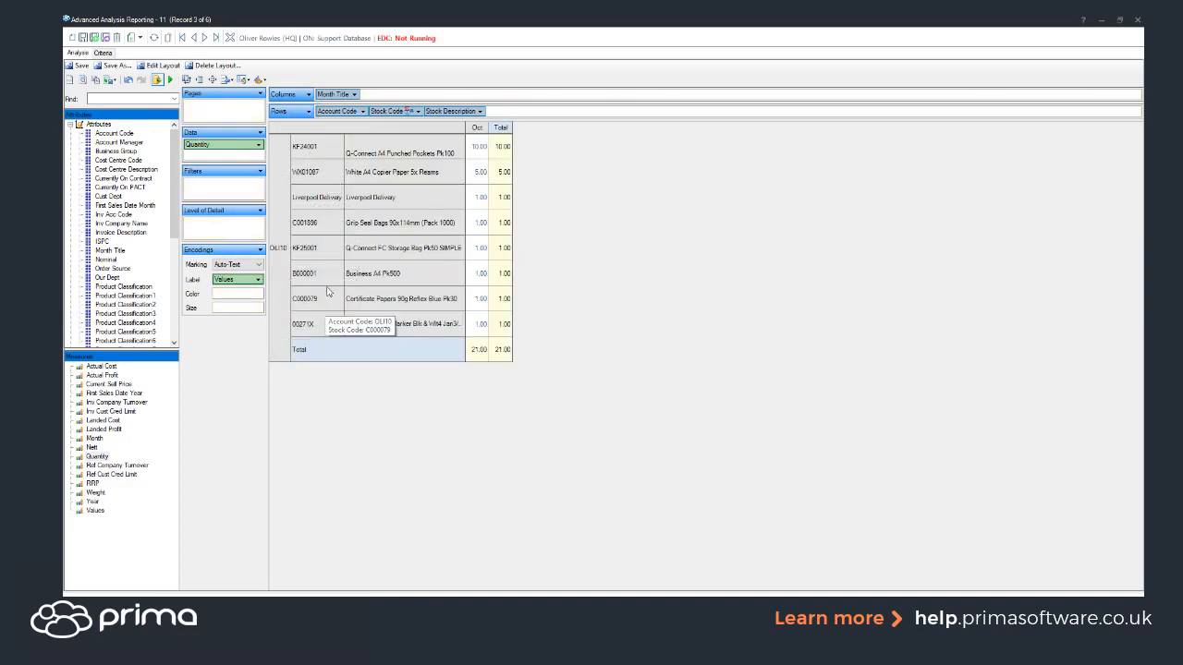
{"action": "left_click", "coordinate": [338, 117]}
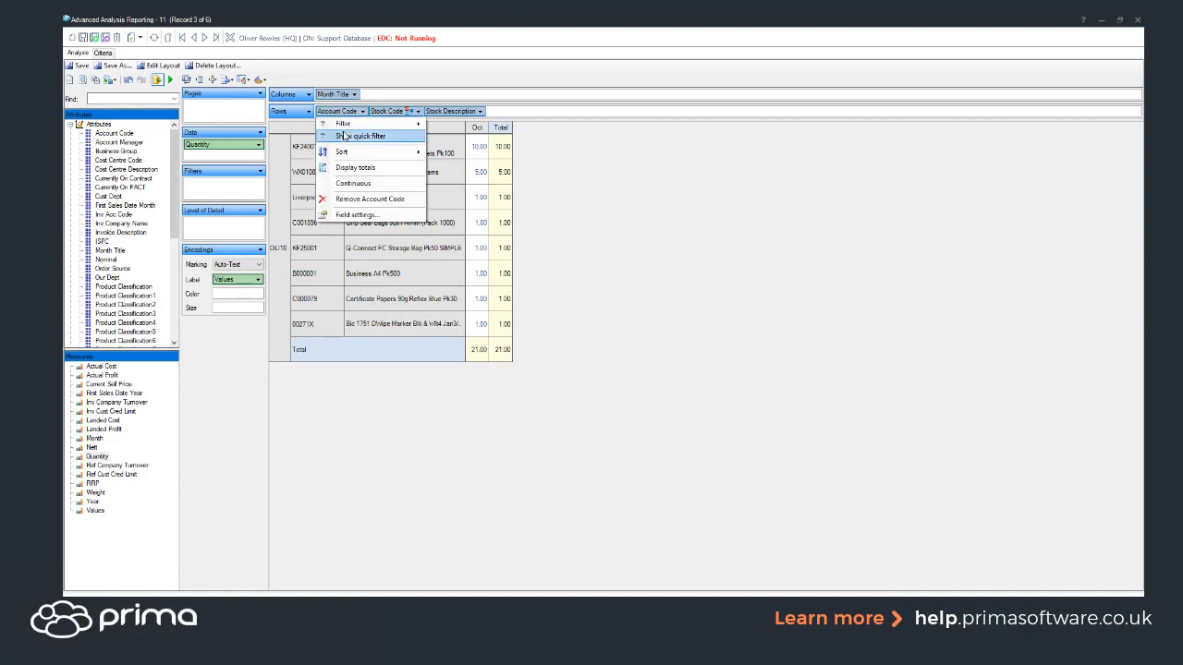
{"action": "left_click", "coordinate": [347, 139]}
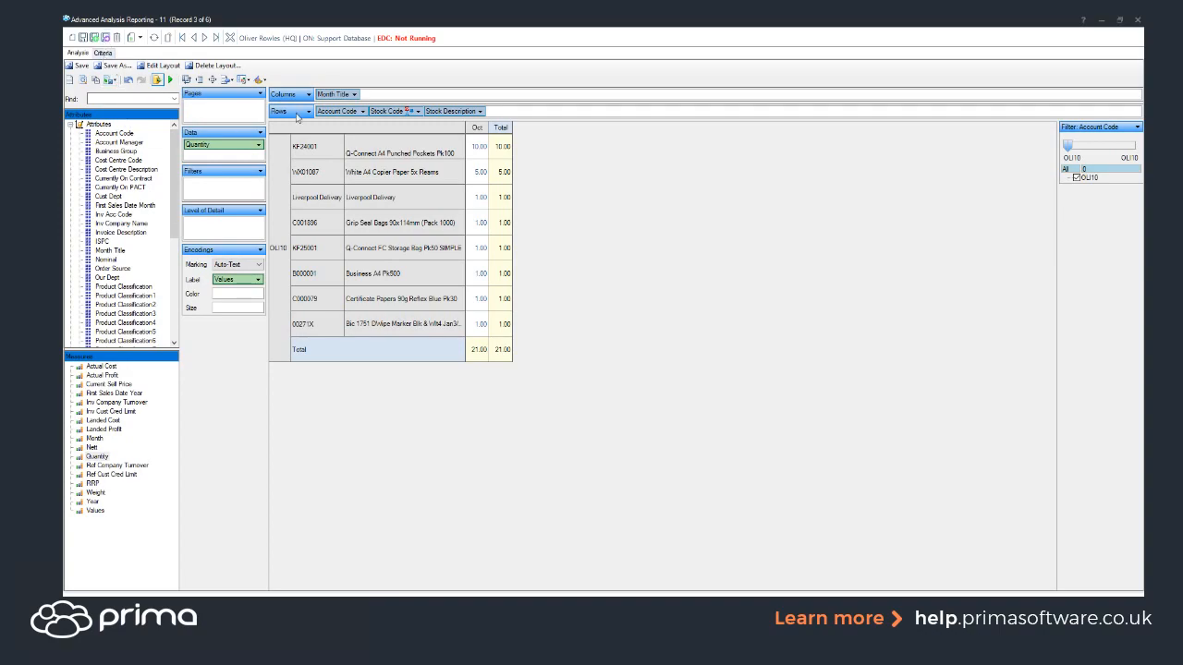
Step: Remove the Company criterion, save the criteria, and return to the analysis for all companies
{"action": "left_click", "coordinate": [107, 53]}
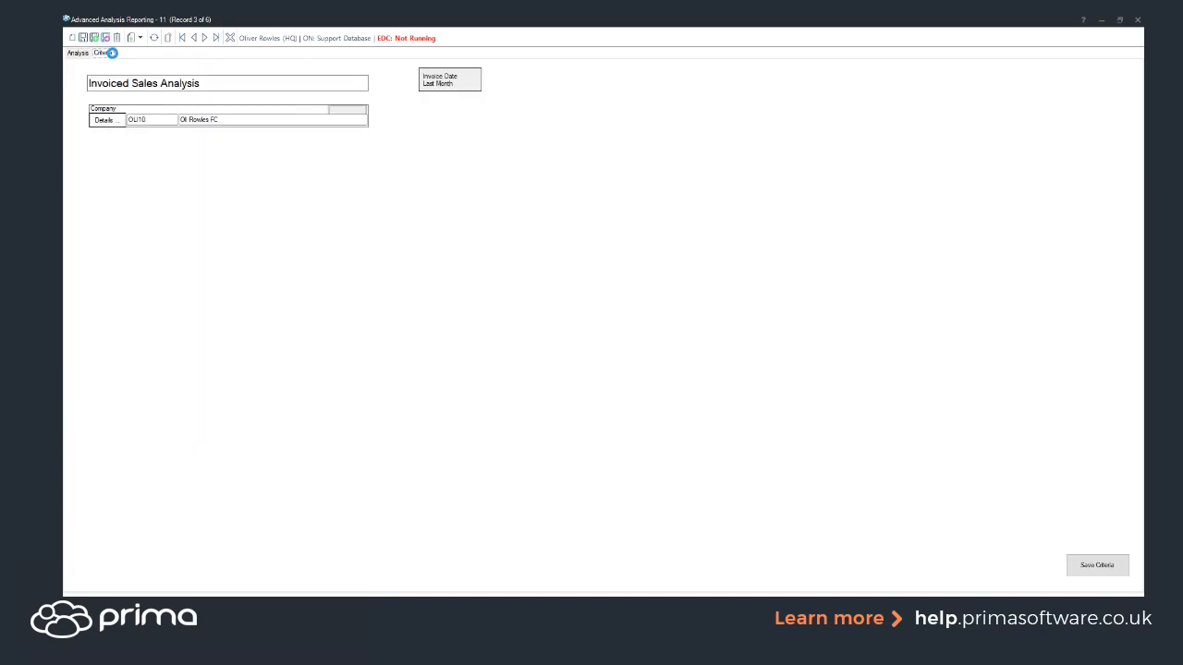
{"action": "left_click", "coordinate": [235, 120]}
{"action": "key", "text": "Delete"}
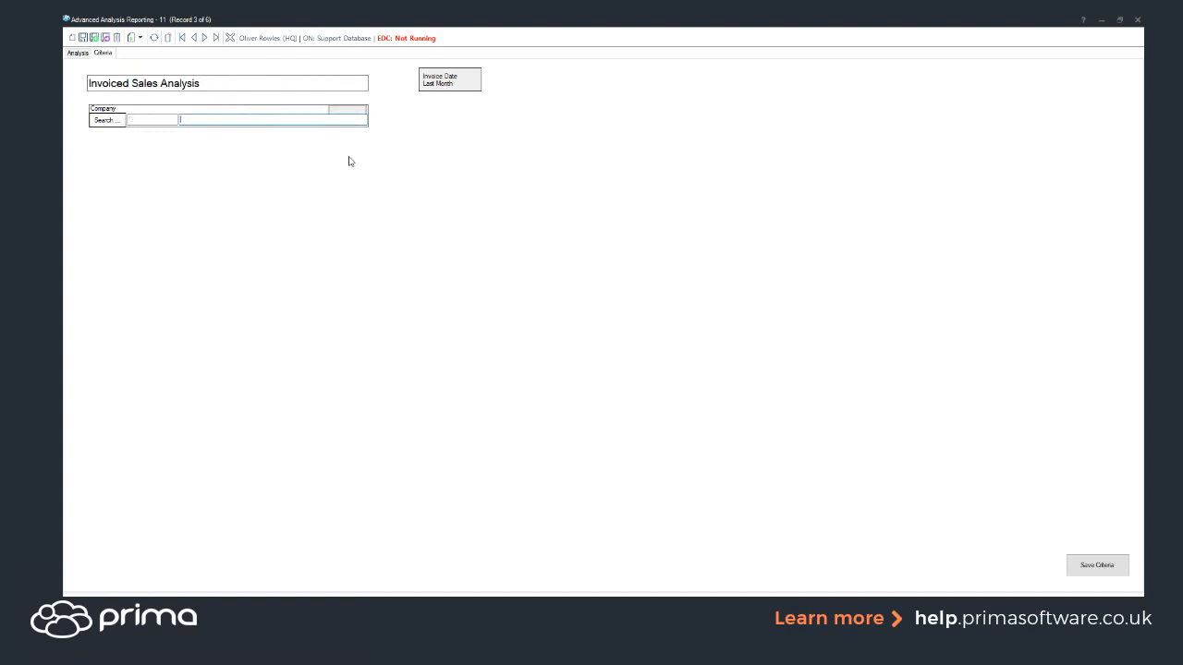
{"action": "left_click", "coordinate": [1090, 564]}
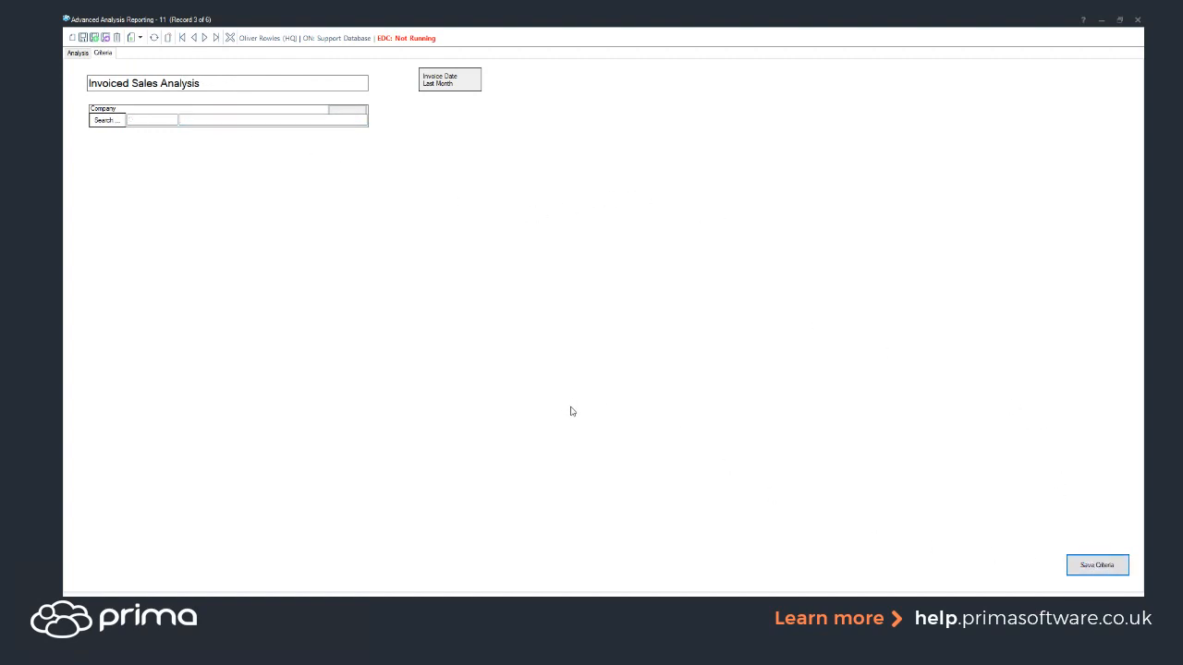
{"action": "left_click", "coordinate": [78, 53]}
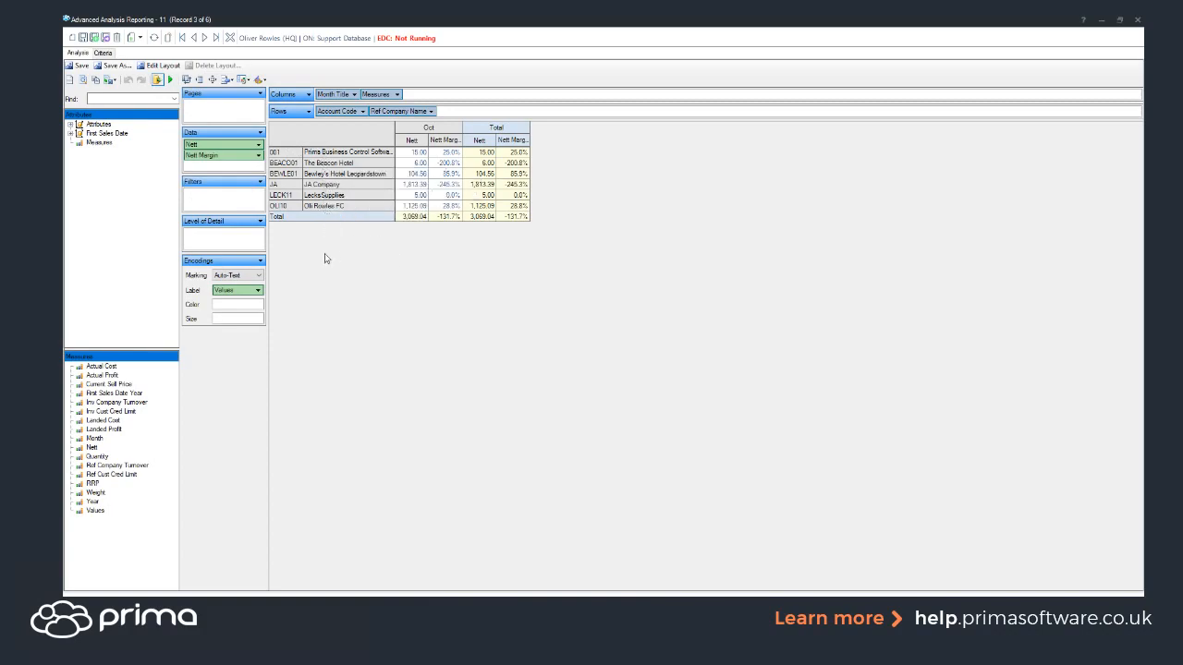
Step: Filter Account Code to only OLI10 and LECK11, then close the analysis window
{"action": "left_click", "coordinate": [346, 113]}
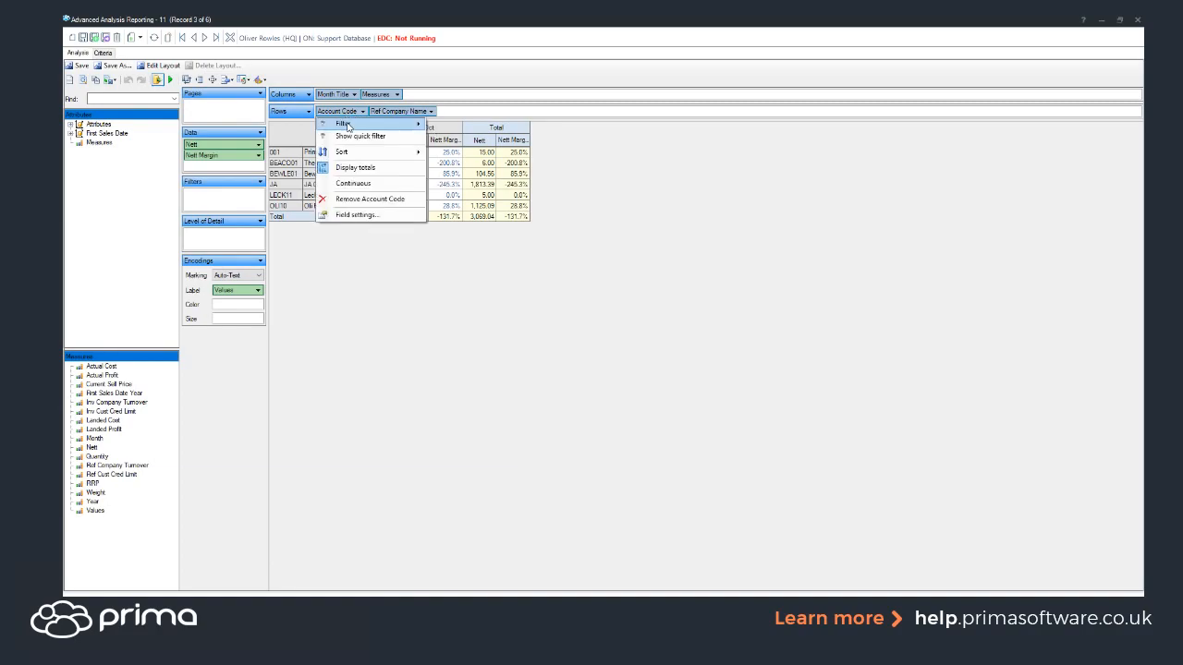
{"action": "left_click", "coordinate": [356, 139]}
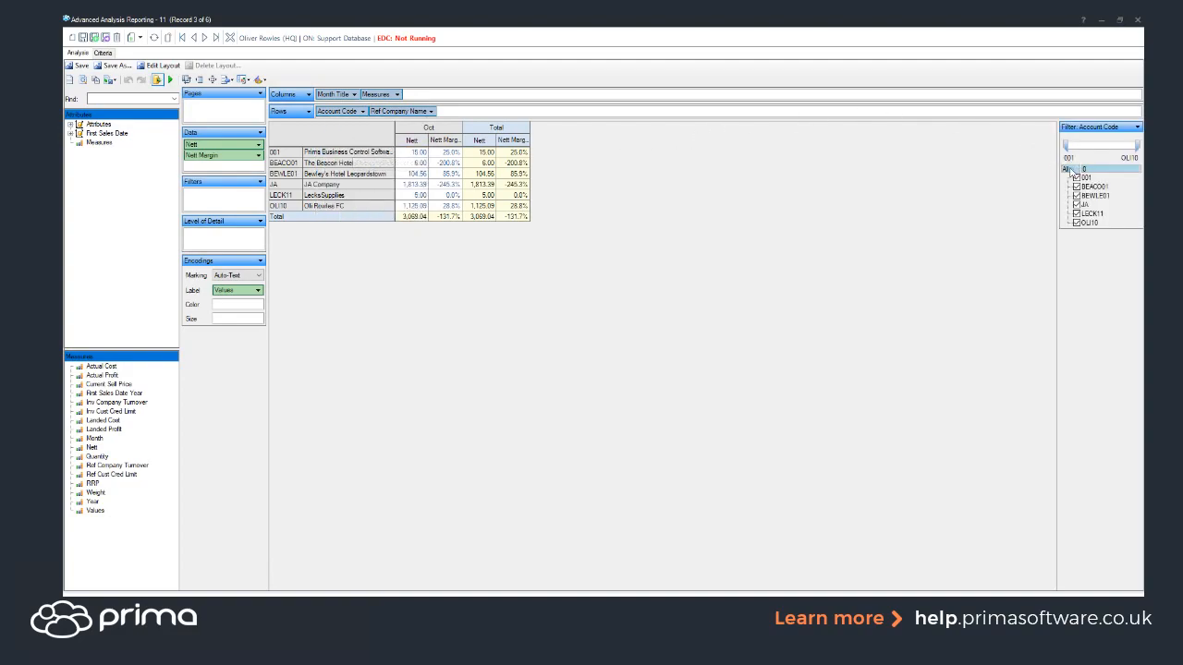
{"action": "left_click", "coordinate": [1068, 170]}
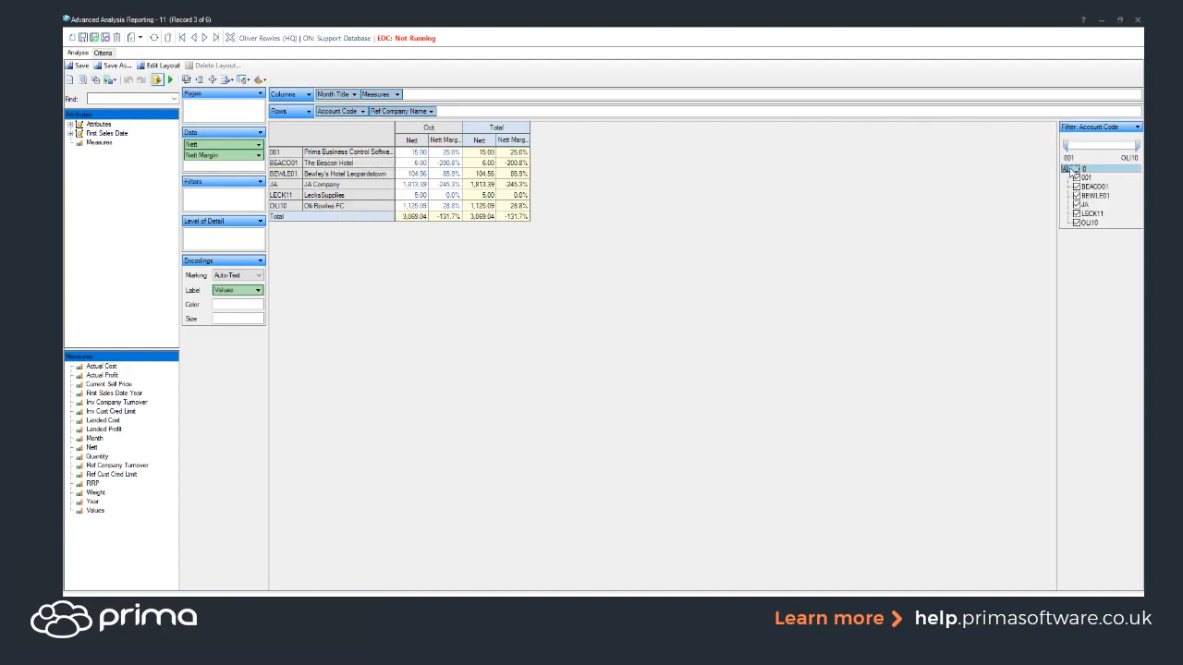
{"action": "left_click", "coordinate": [1075, 223]}
{"action": "left_click", "coordinate": [1075, 213]}
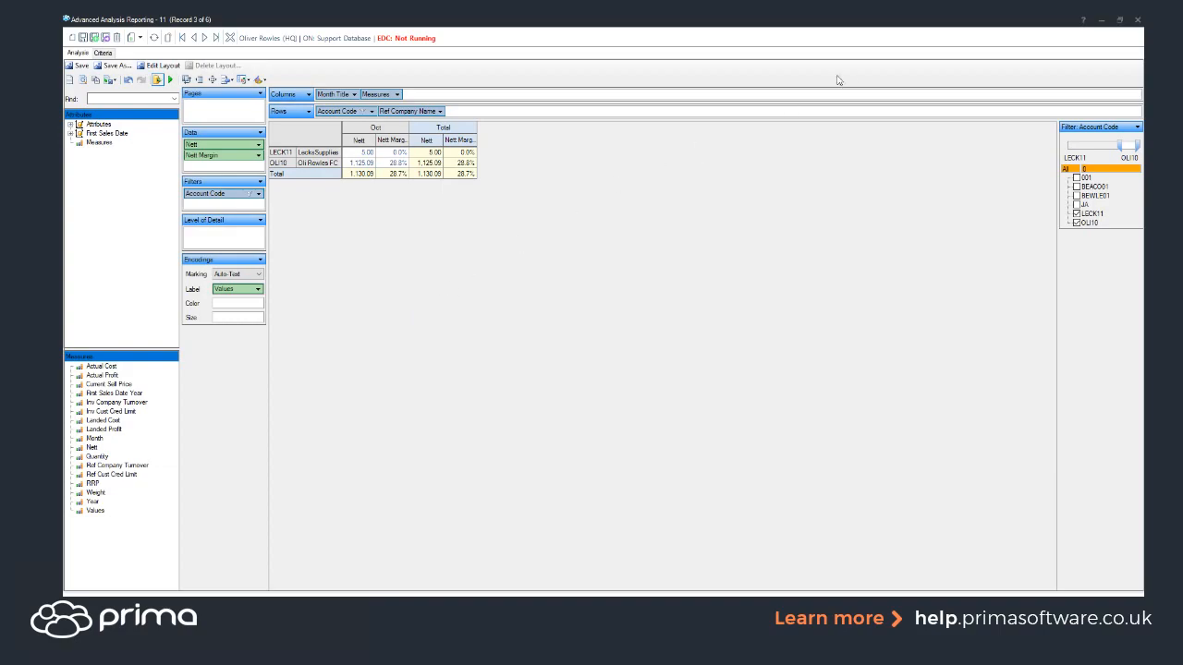
{"action": "left_click", "coordinate": [1137, 20]}
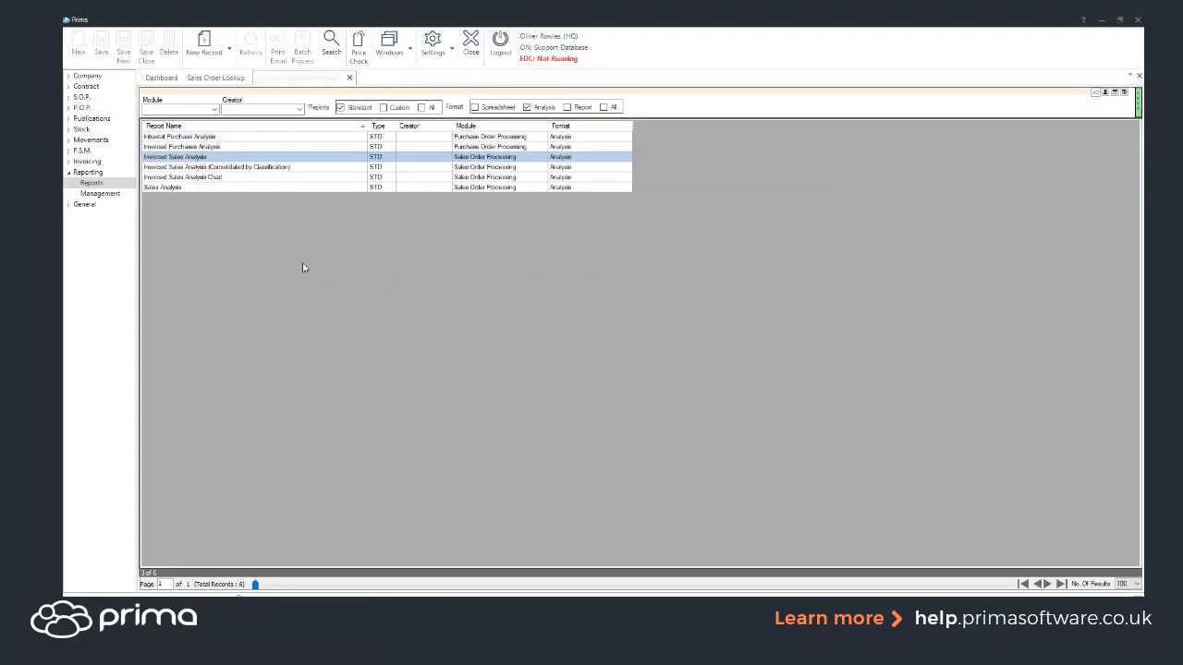
Step: List the 23 custom analysis reports, view Usage Report ORFC, then close it
{"action": "left_click", "coordinate": [216, 189]}
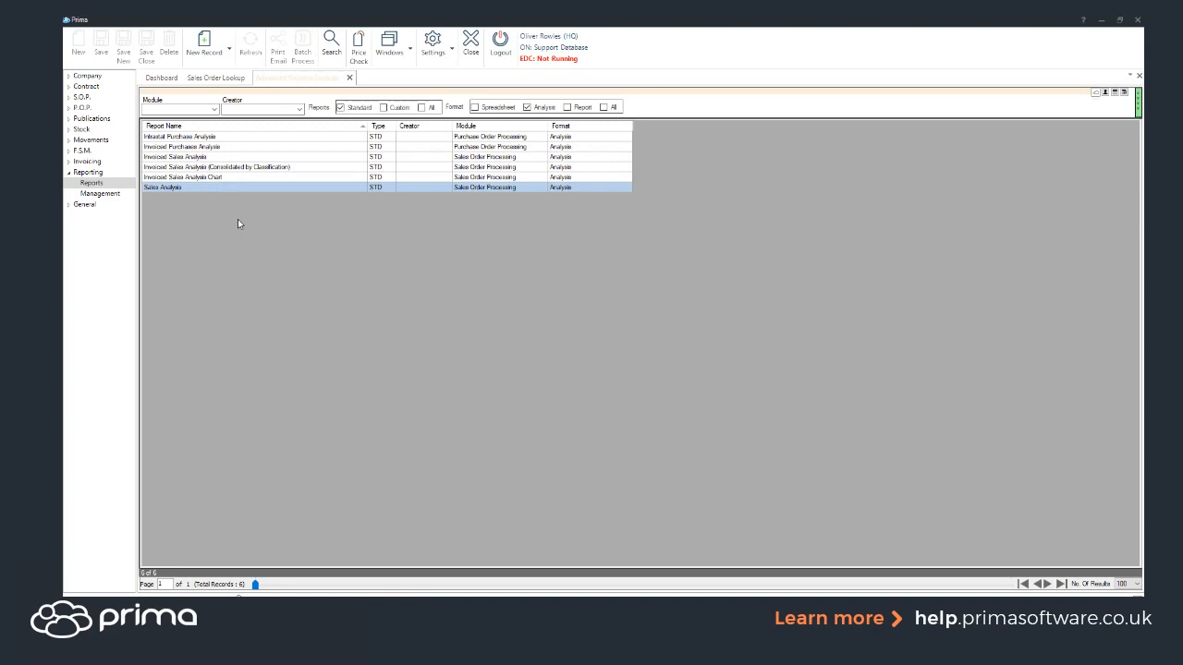
{"action": "left_click", "coordinate": [384, 108]}
{"action": "left_click", "coordinate": [331, 43]}
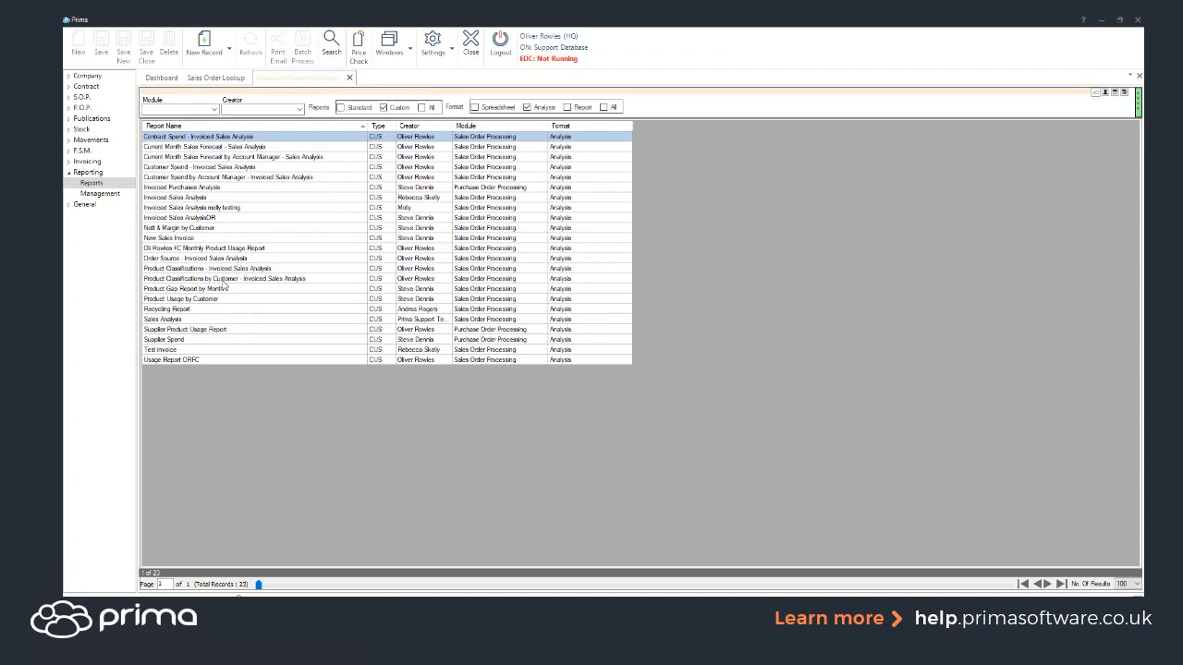
{"action": "left_click", "coordinate": [162, 360]}
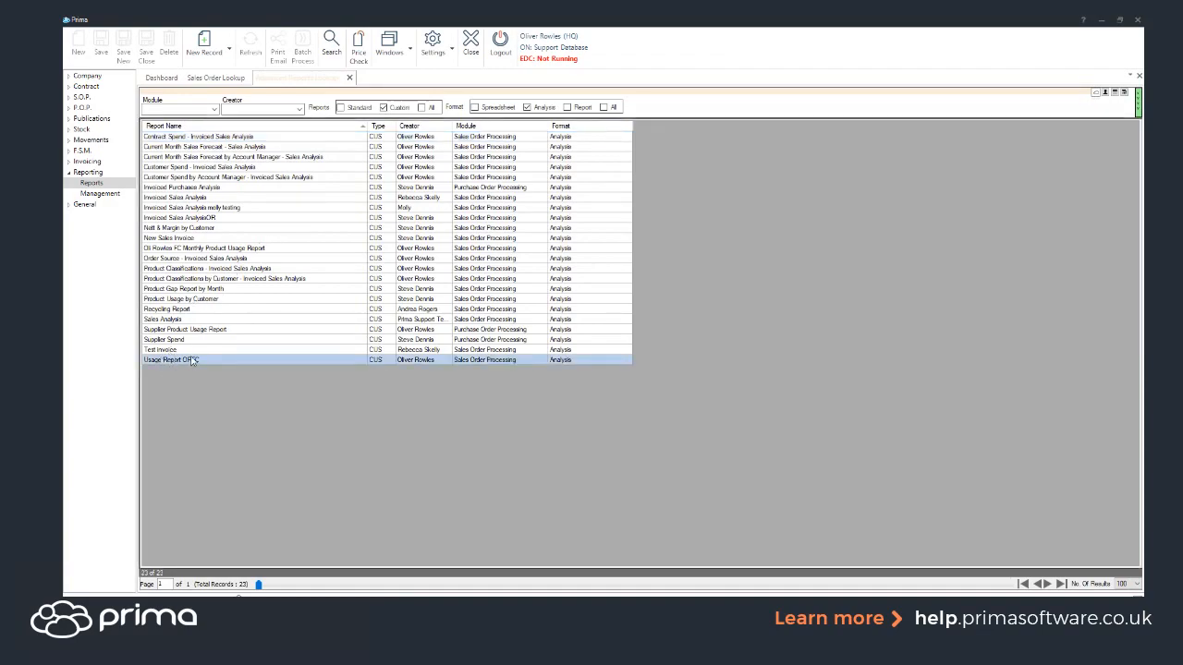
{"action": "double_click", "coordinate": [194, 363]}
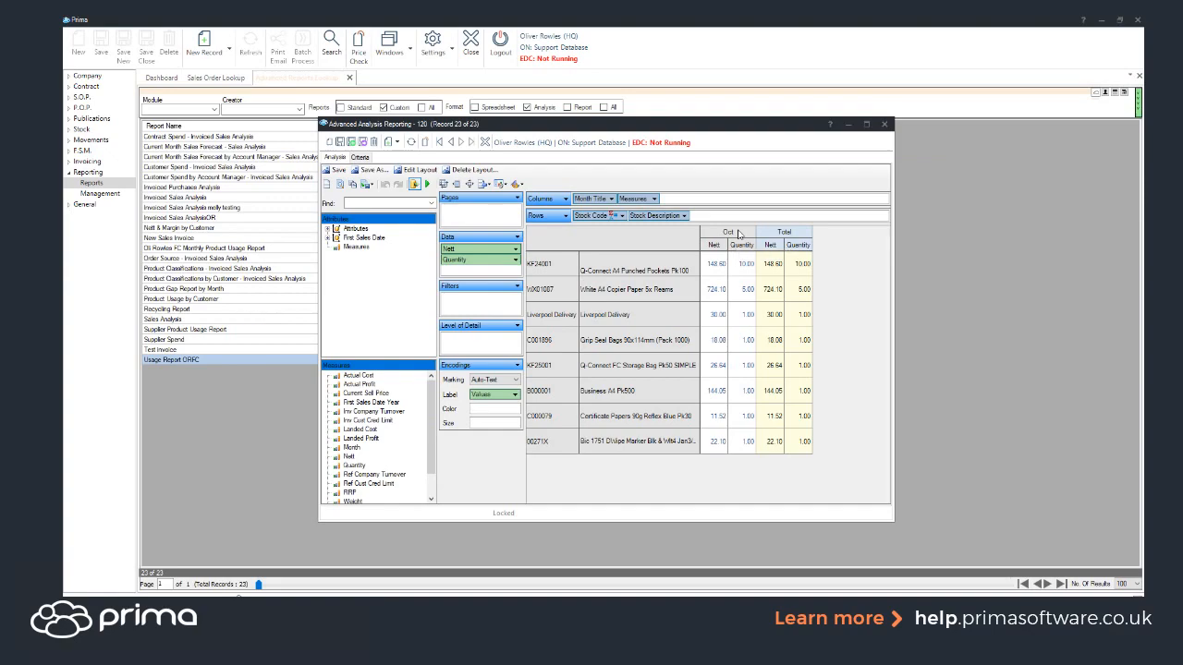
{"action": "left_click", "coordinate": [884, 125]}
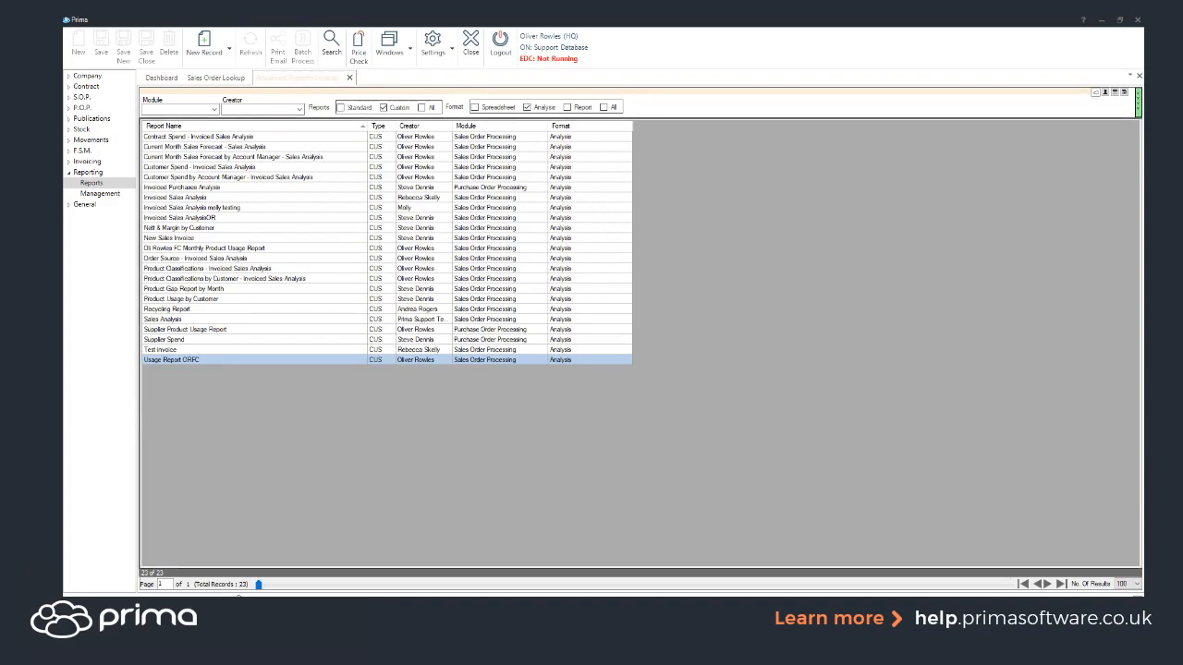
Step: Sign in to the Administration application on the Support Database
{"action": "left_click_drag", "start_coordinate": [66, 153], "coordinate": [451, 130]}
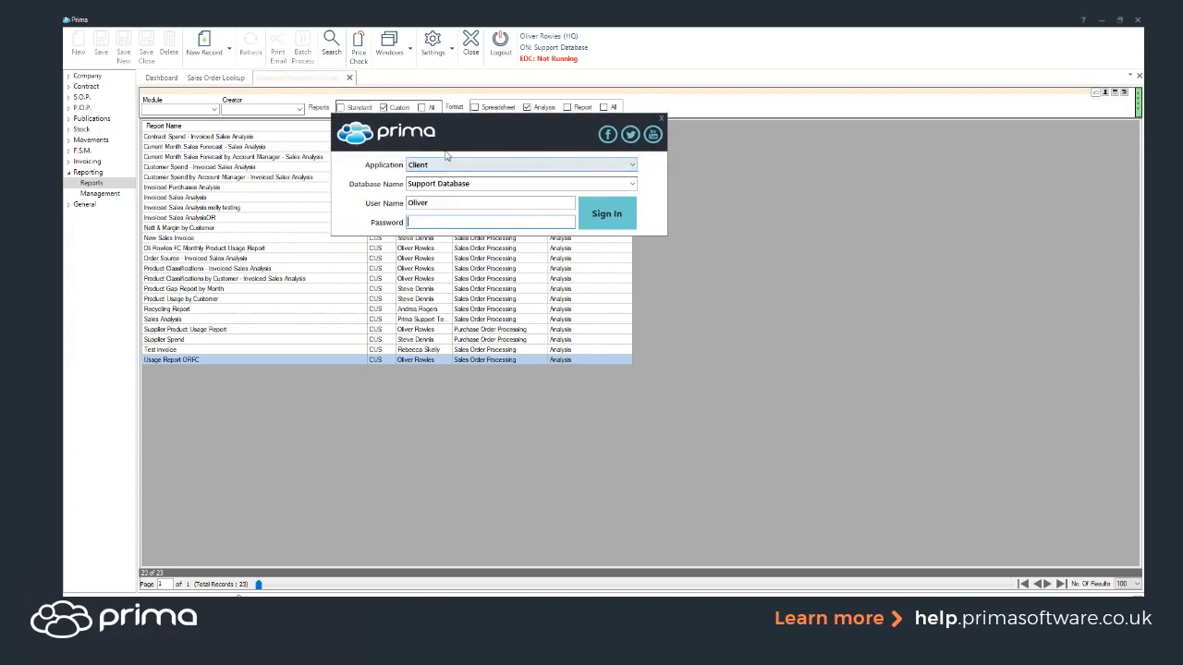
{"action": "left_click", "coordinate": [429, 166]}
{"action": "left_click", "coordinate": [425, 205]}
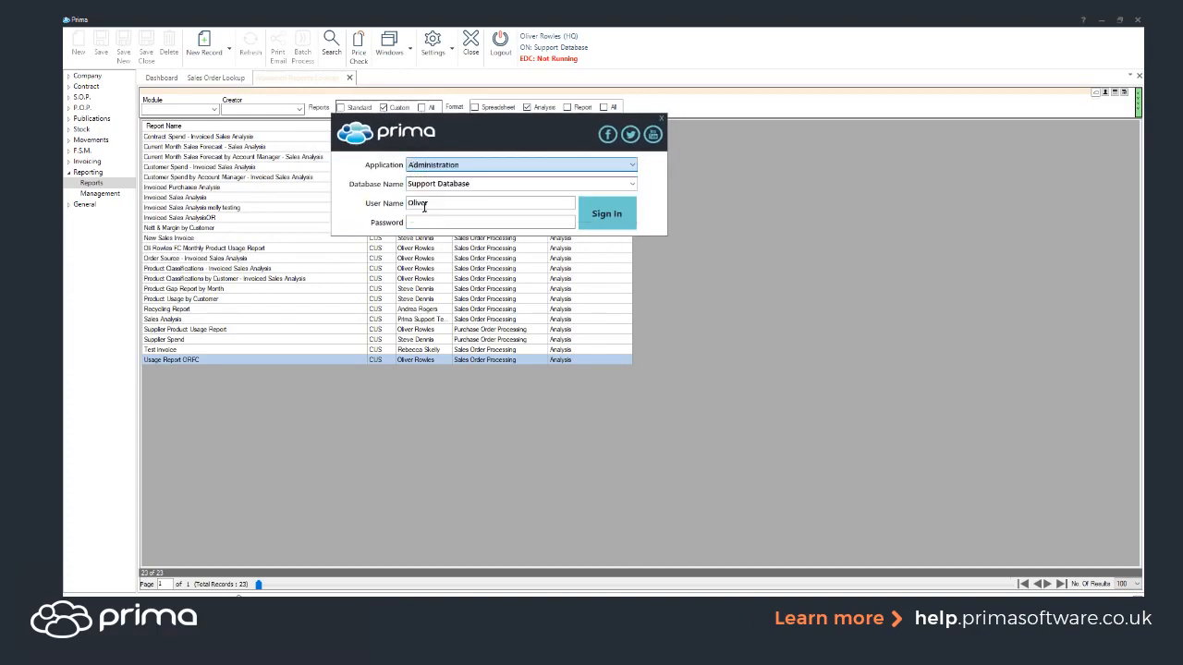
{"action": "left_click", "coordinate": [626, 210]}
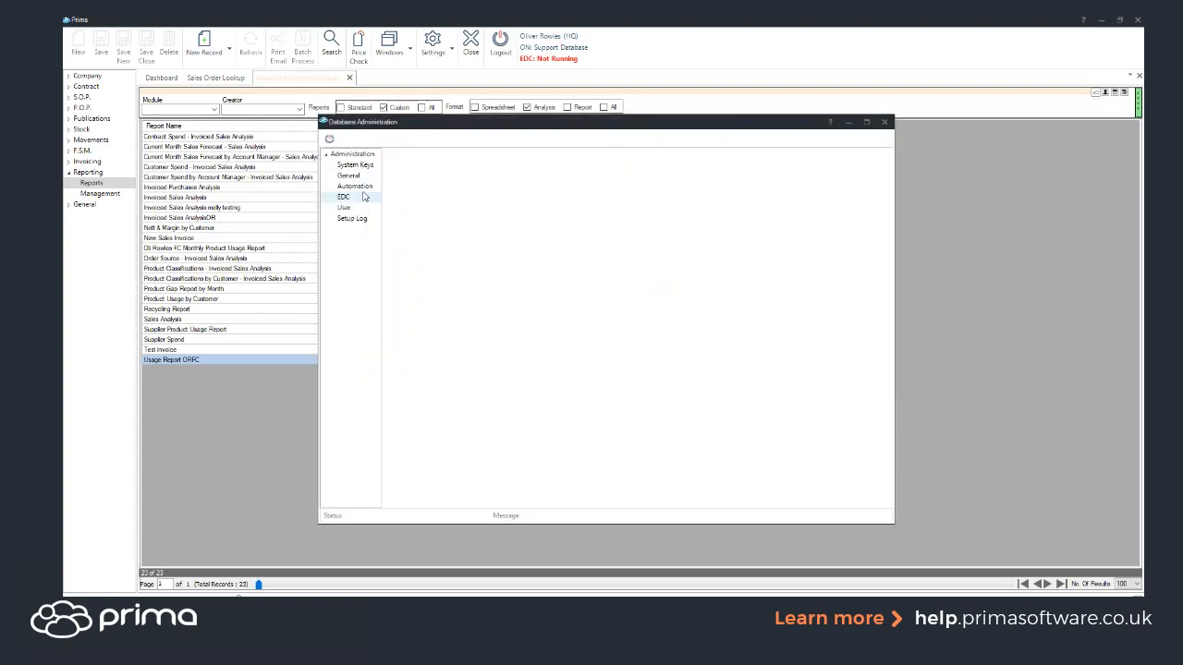
Step: Open Automation's Auto Report Setup and bring up the configuration listing four scheduled reports
{"action": "left_click", "coordinate": [358, 188]}
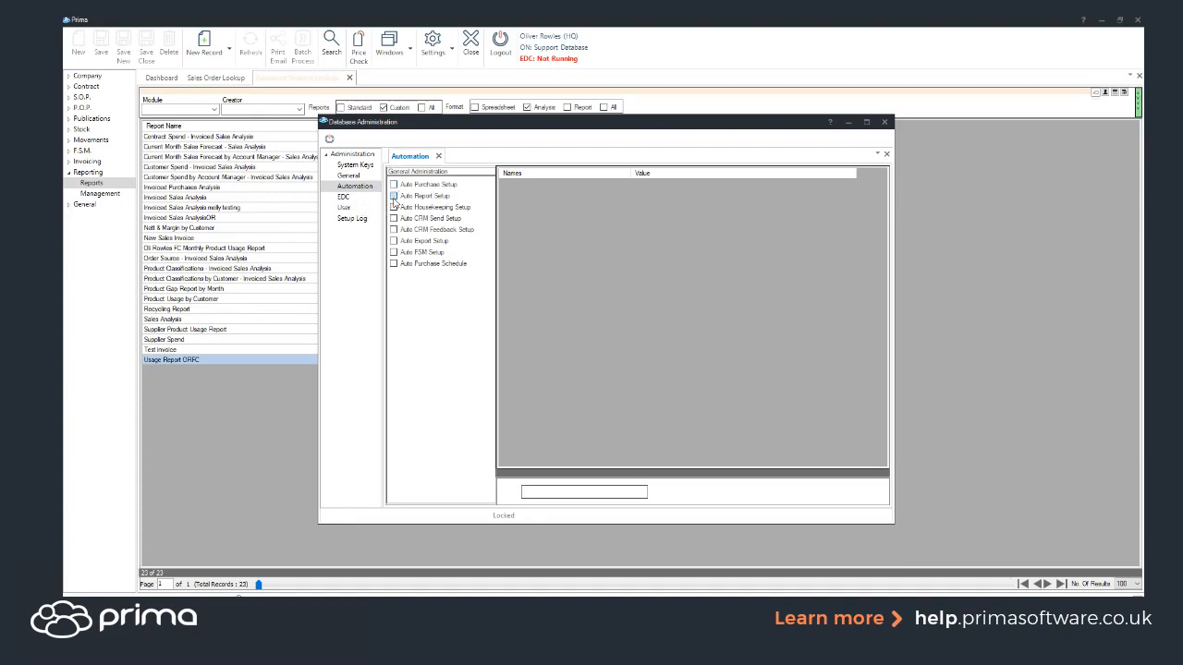
{"action": "left_click", "coordinate": [394, 196]}
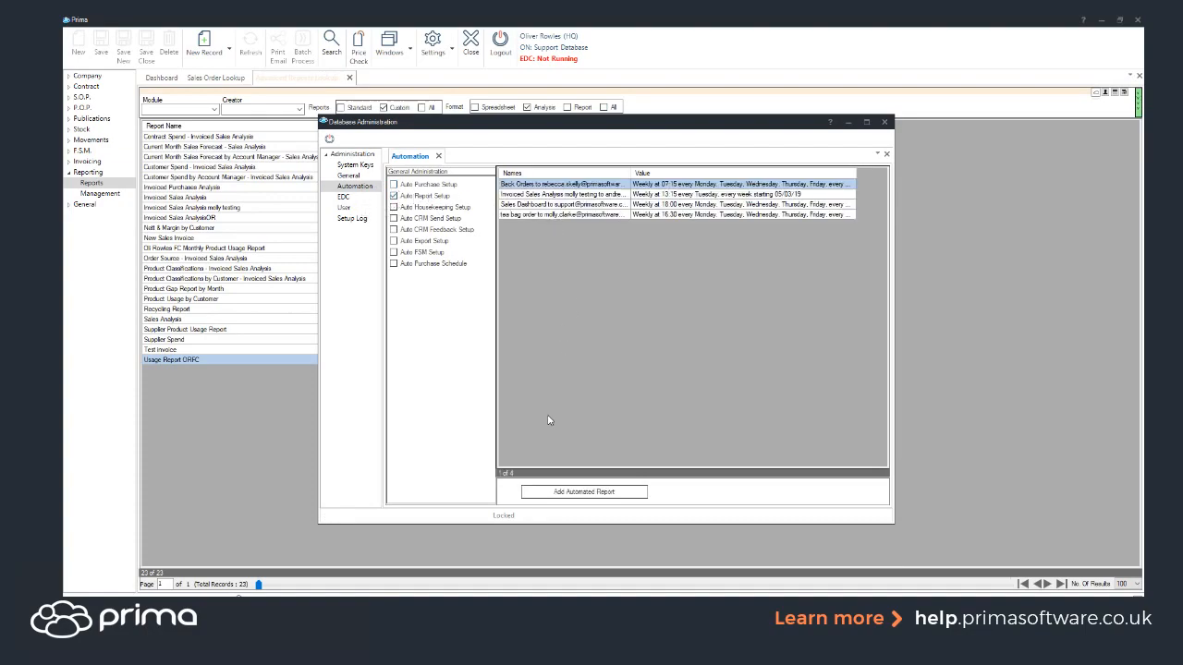
{"action": "left_click", "coordinate": [574, 491]}
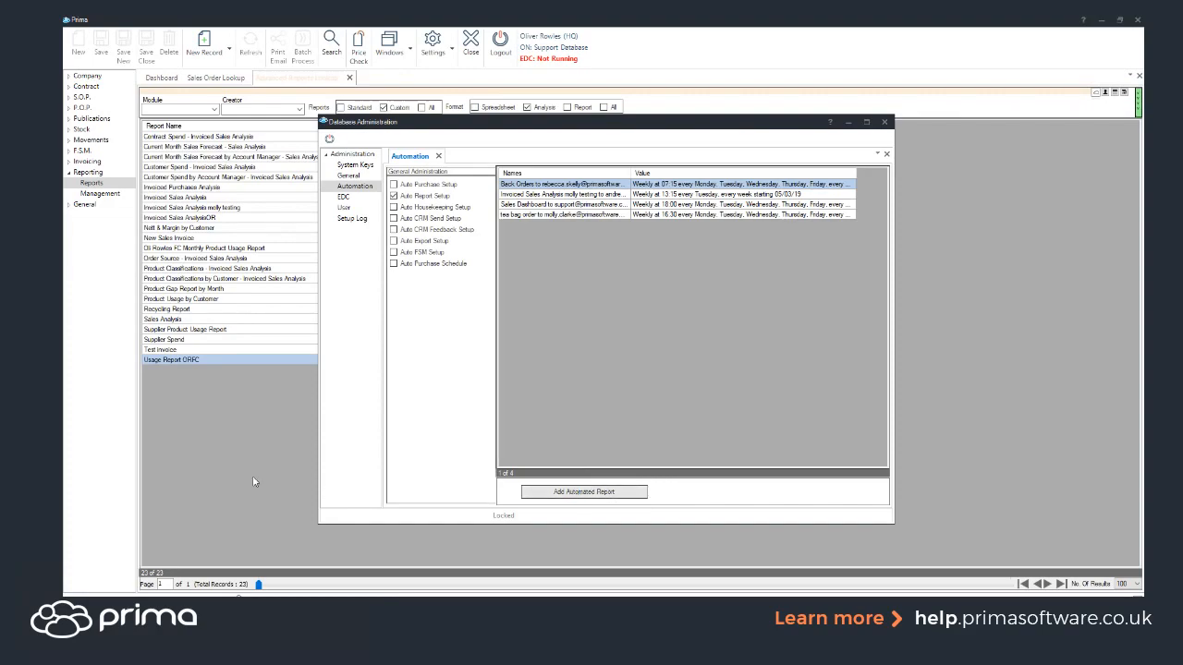
{"action": "left_click_drag", "start_coordinate": [64, 124], "coordinate": [793, 148]}
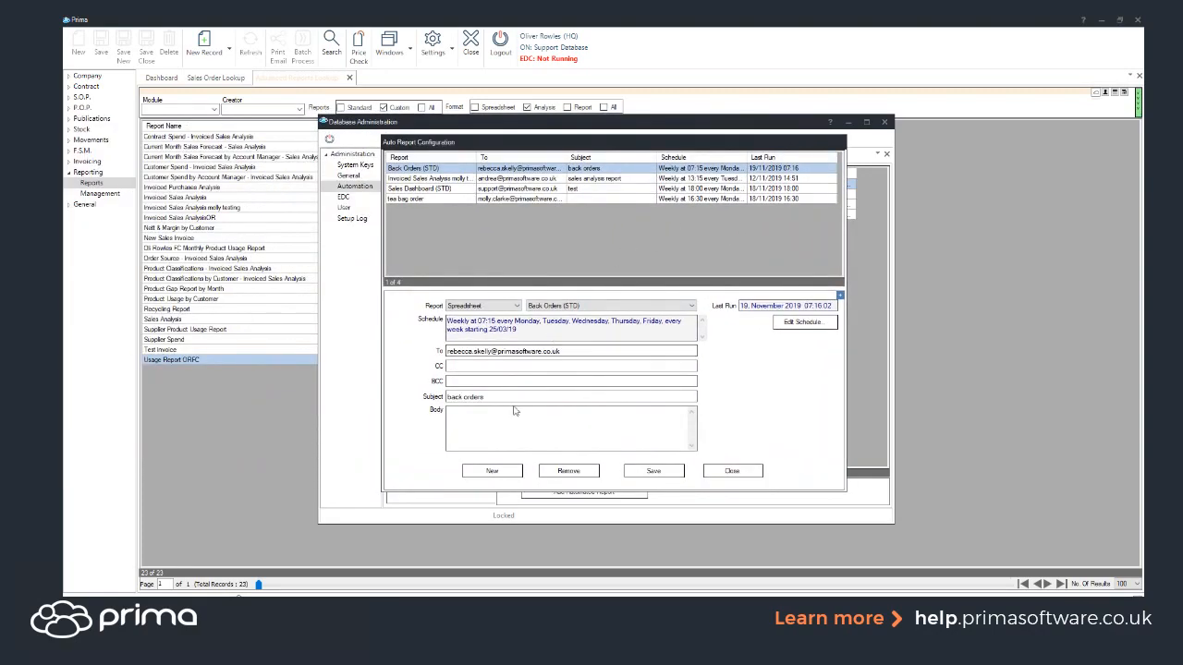
Step: Create a new automated report entry of type Analysis Report for Usage Report ORFC
{"action": "left_click", "coordinate": [504, 473]}
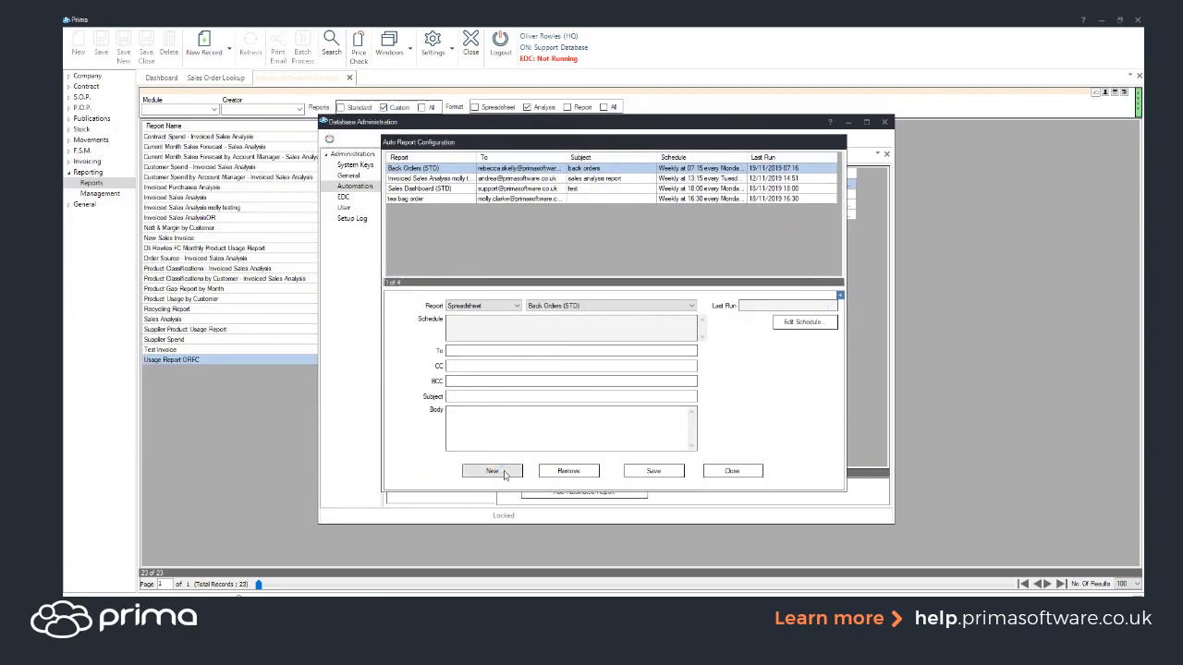
{"action": "left_click", "coordinate": [518, 308]}
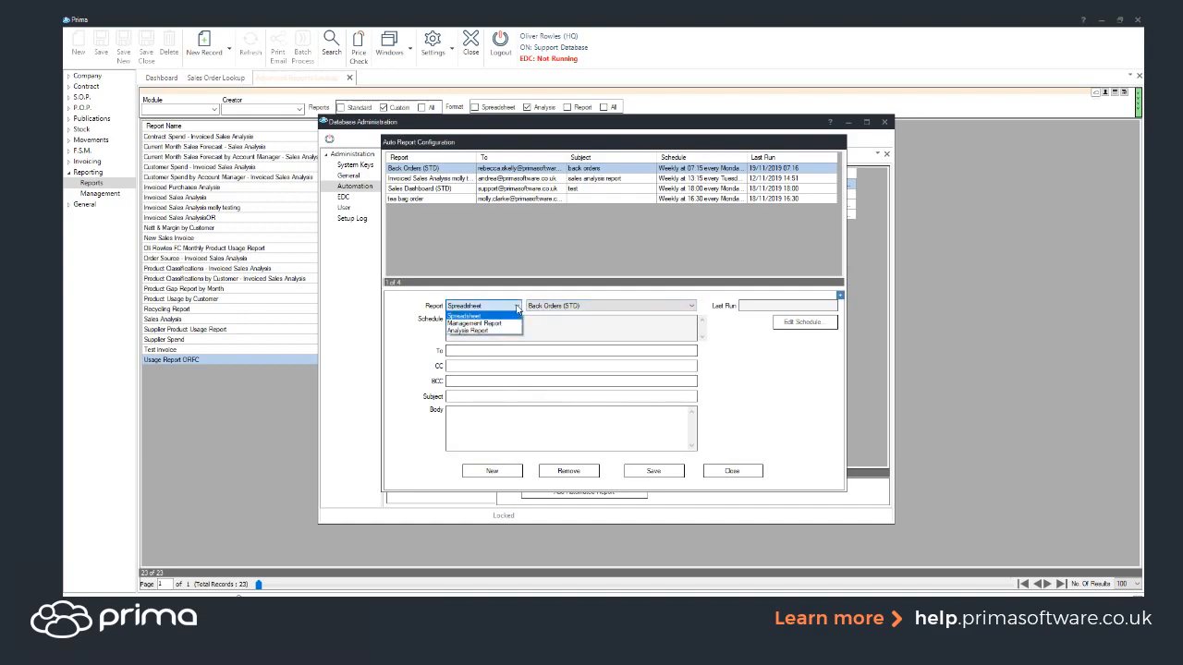
{"action": "left_click", "coordinate": [465, 333]}
{"action": "left_click", "coordinate": [560, 306]}
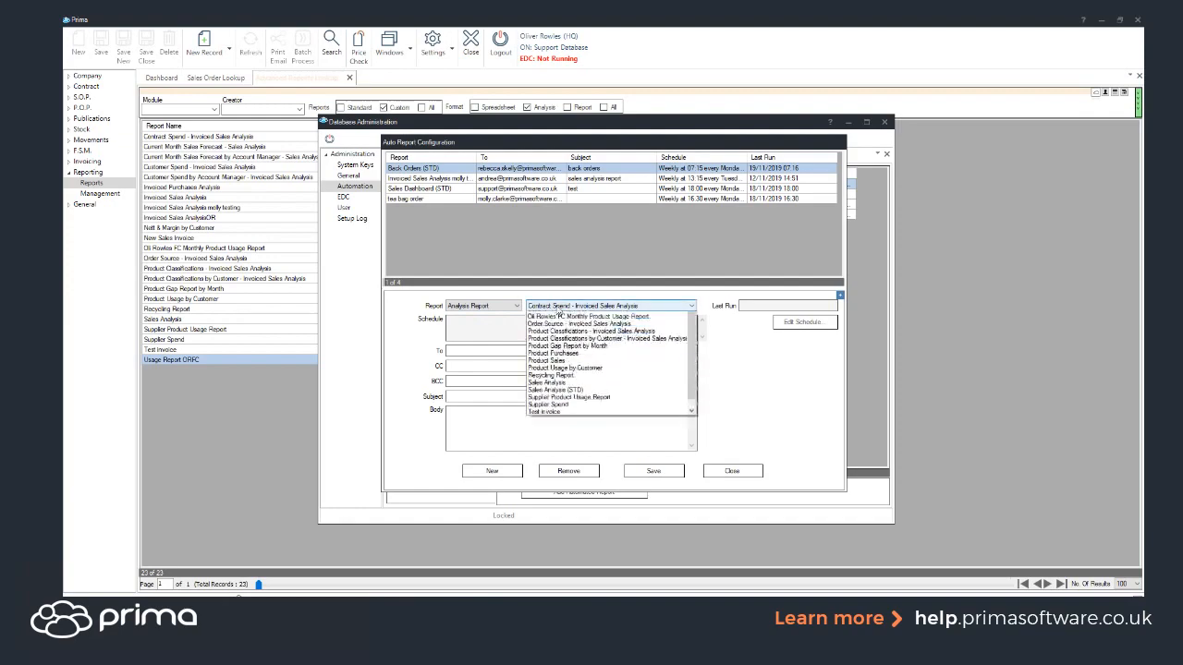
{"action": "scroll", "coordinate": [577, 444], "scroll_direction": "down", "scroll_amount": 1}
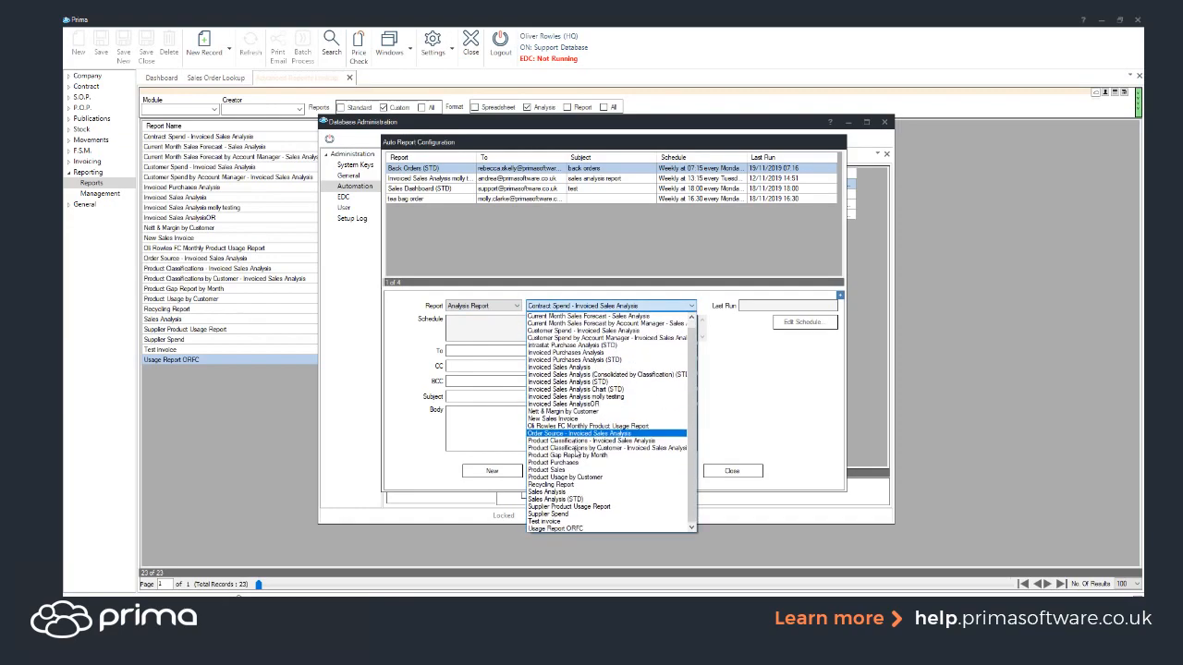
{"action": "left_click", "coordinate": [566, 528]}
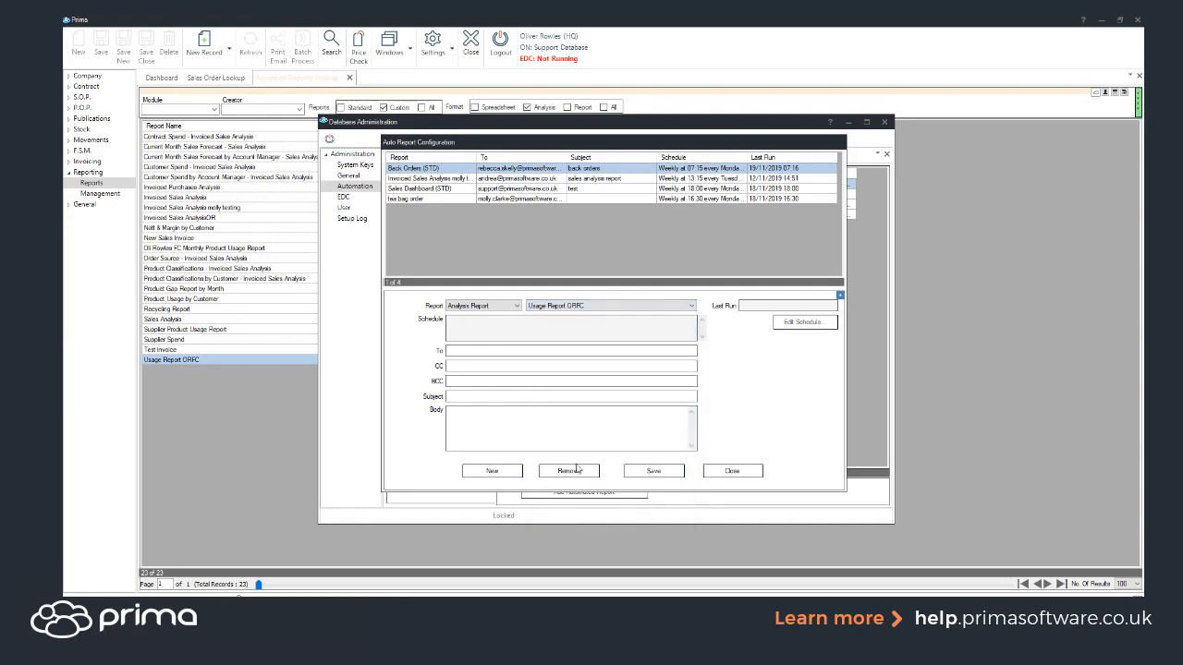
Step: Address it to teste with subject and body 'test', and save the entry
{"action": "left_click", "coordinate": [475, 349]}
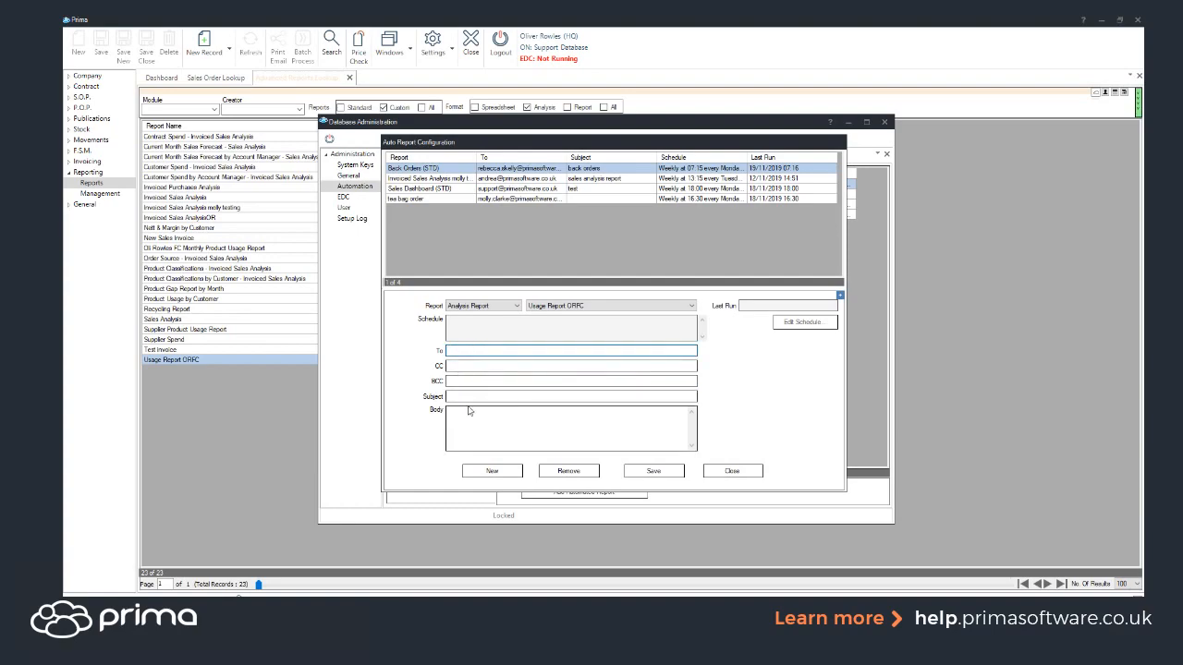
{"action": "type", "text": "teste"}
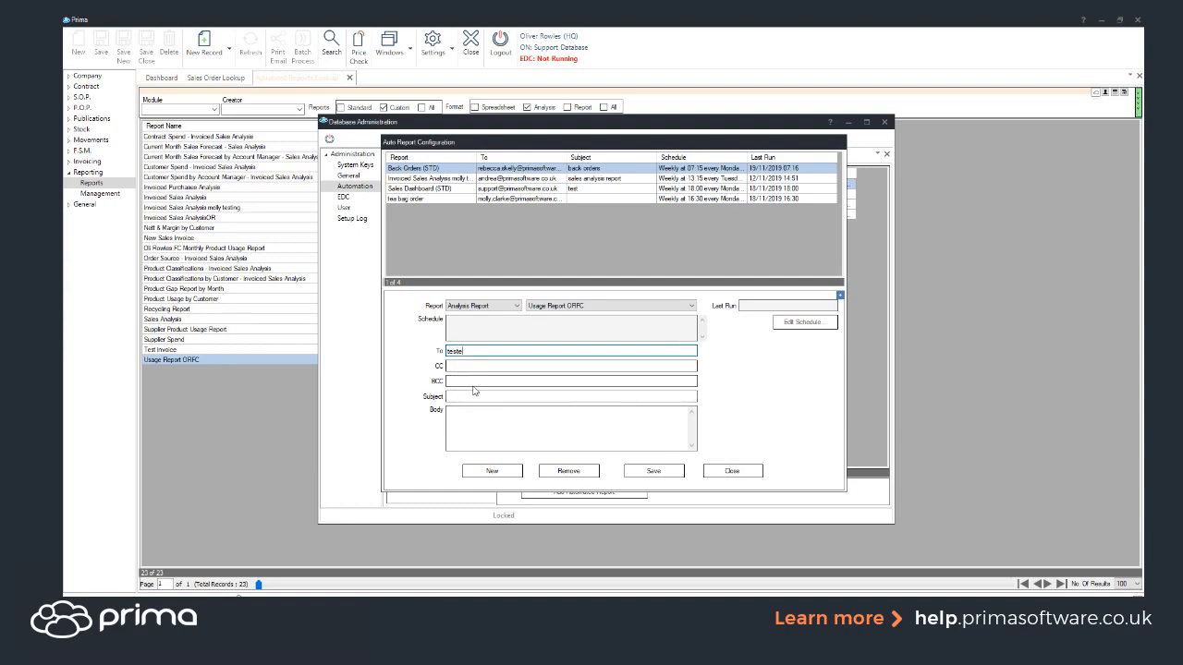
{"action": "left_click", "coordinate": [467, 397]}
{"action": "type", "text": "test"}
{"action": "left_click", "coordinate": [478, 420]}
{"action": "type", "text": "test"}
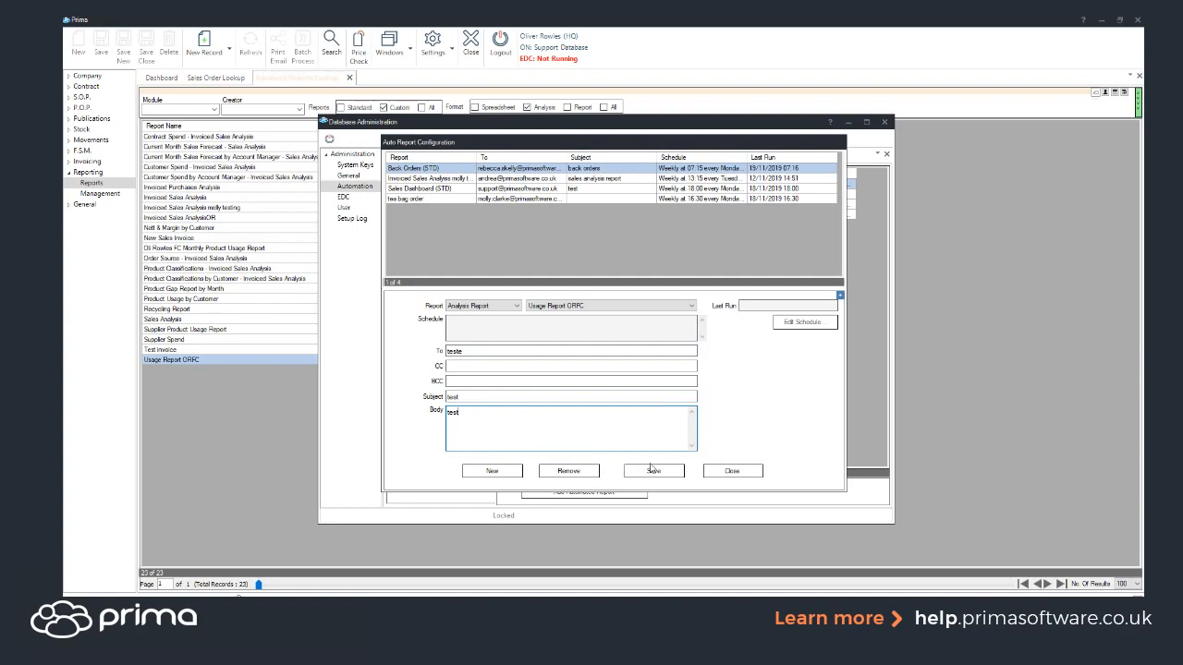
{"action": "left_click", "coordinate": [652, 470]}
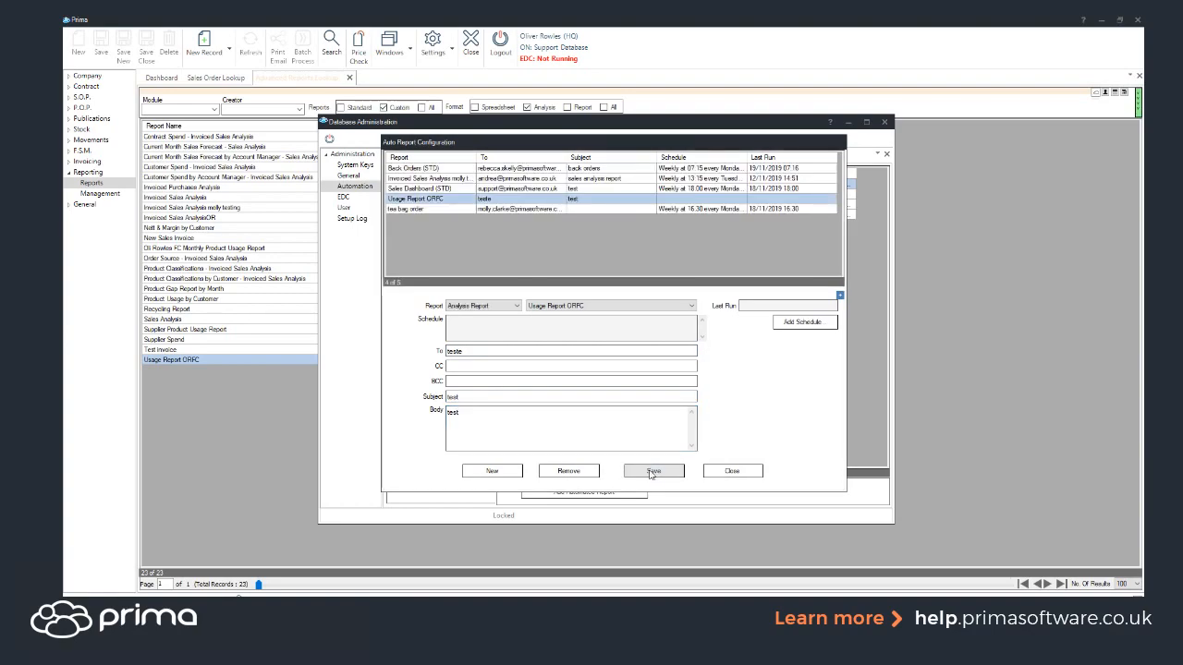
{"action": "left_click", "coordinate": [799, 323]}
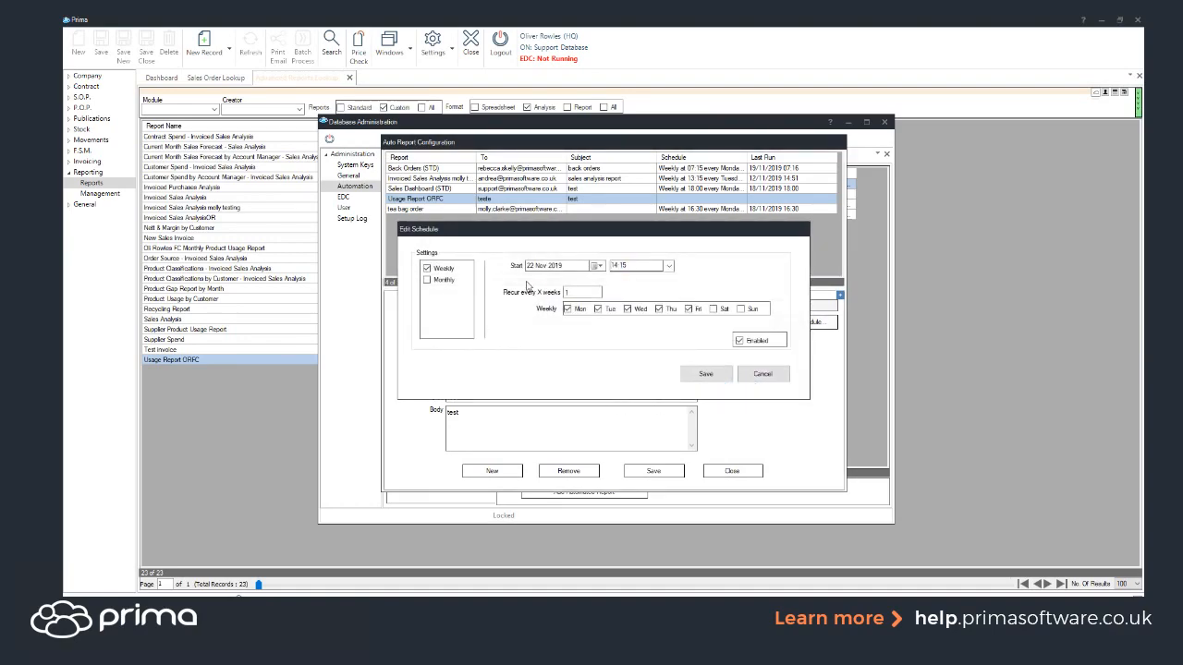
Step: Try a monthly December schedule, switching to week-and-weekday scheduling
{"action": "left_click", "coordinate": [437, 285]}
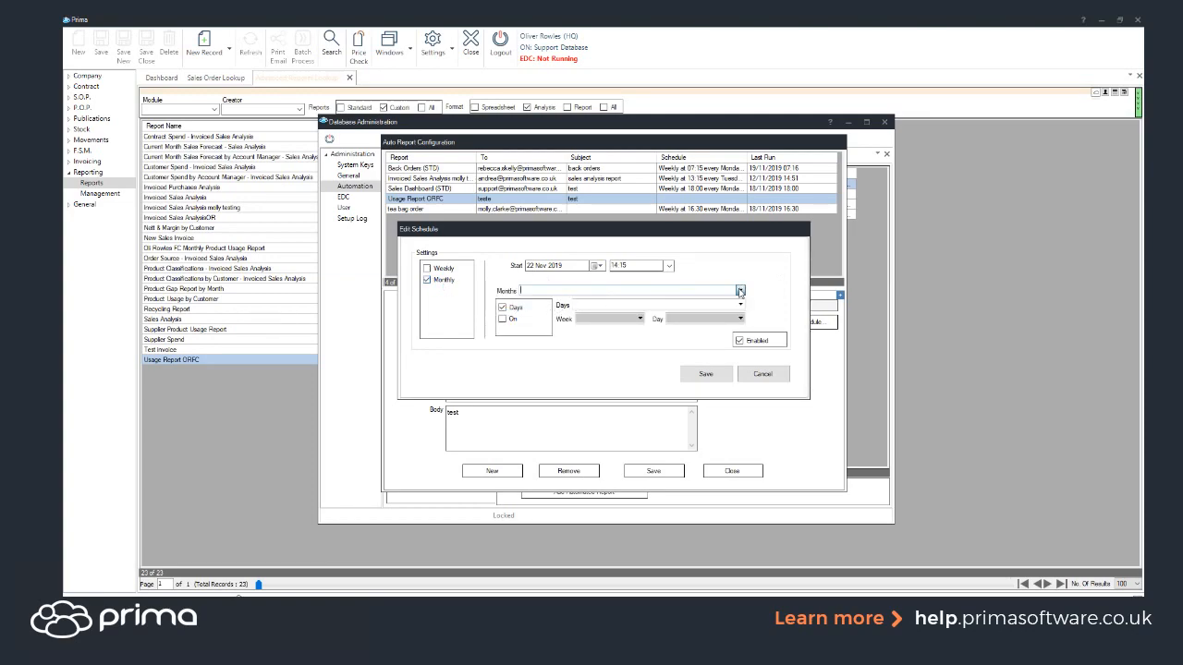
{"action": "left_click", "coordinate": [739, 292]}
{"action": "scroll", "coordinate": [541, 367], "scroll_direction": "down", "scroll_amount": 2}
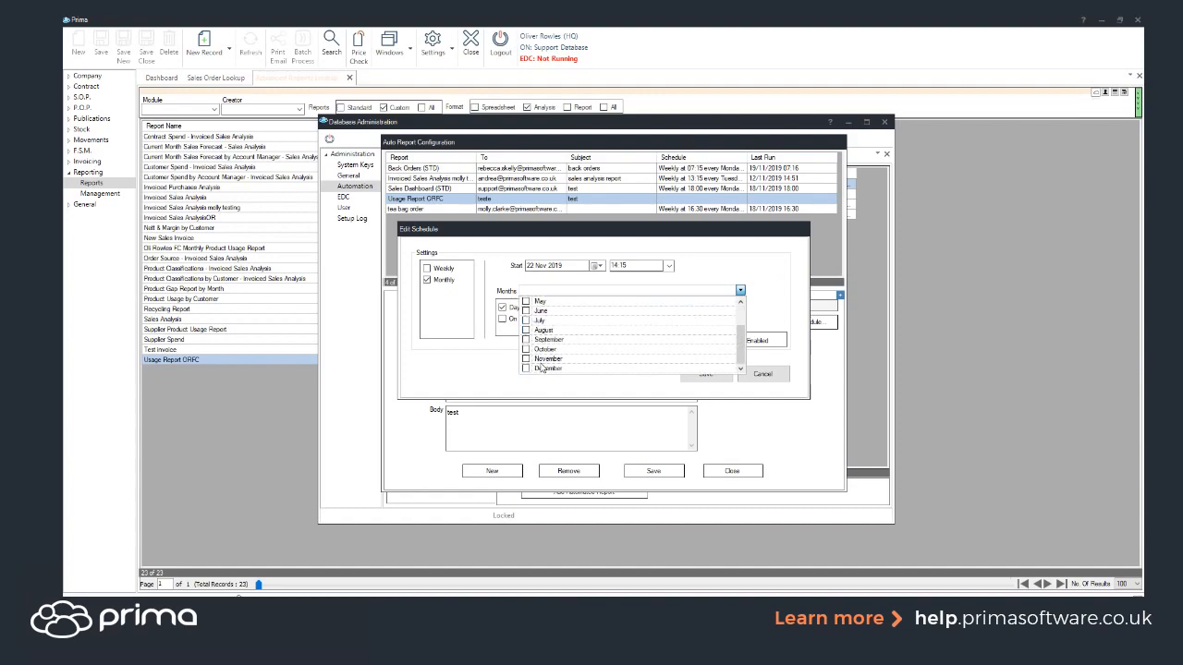
{"action": "left_click", "coordinate": [543, 368]}
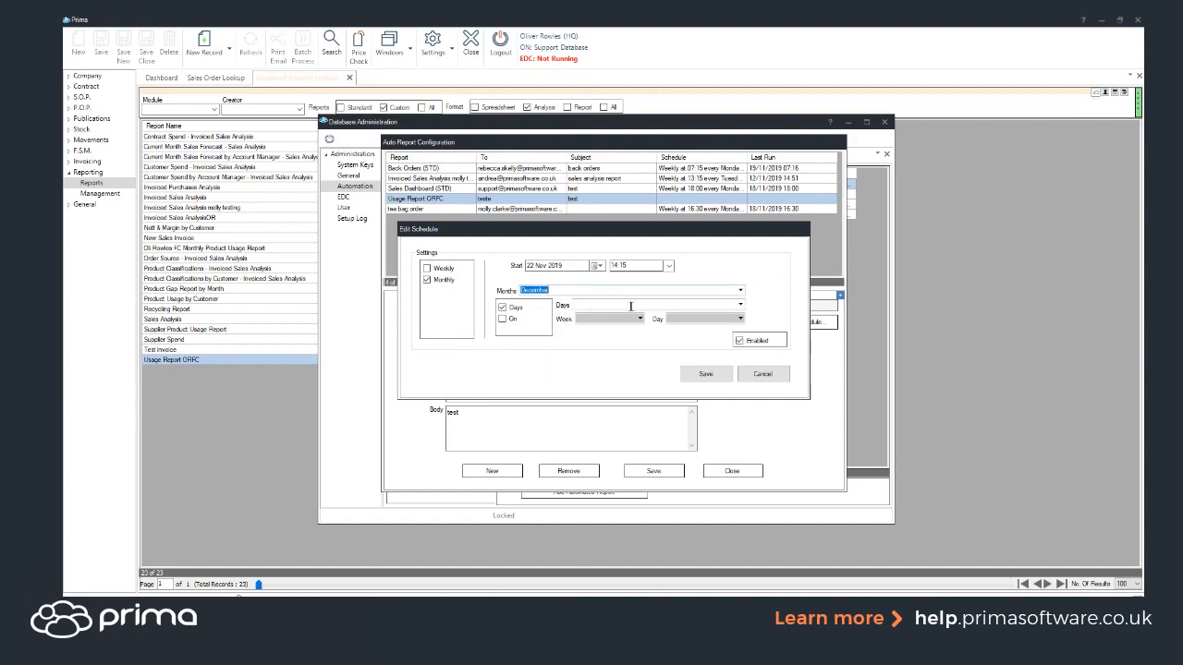
{"action": "left_click", "coordinate": [740, 304]}
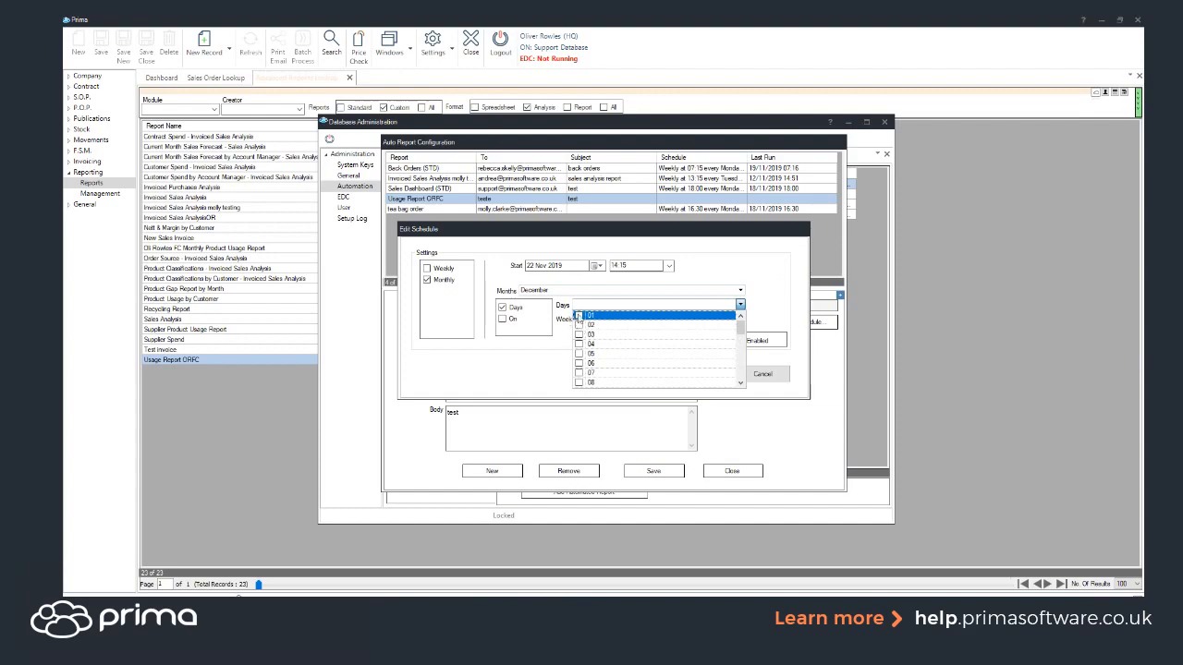
{"action": "left_click", "coordinate": [498, 356]}
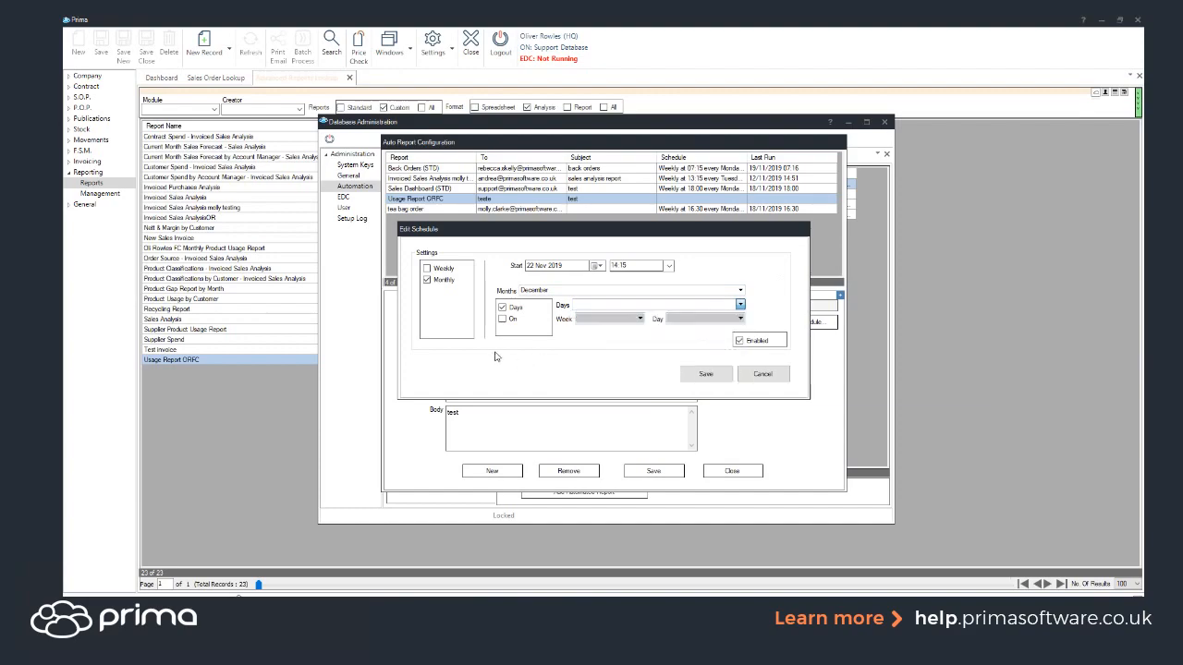
{"action": "left_click", "coordinate": [503, 320]}
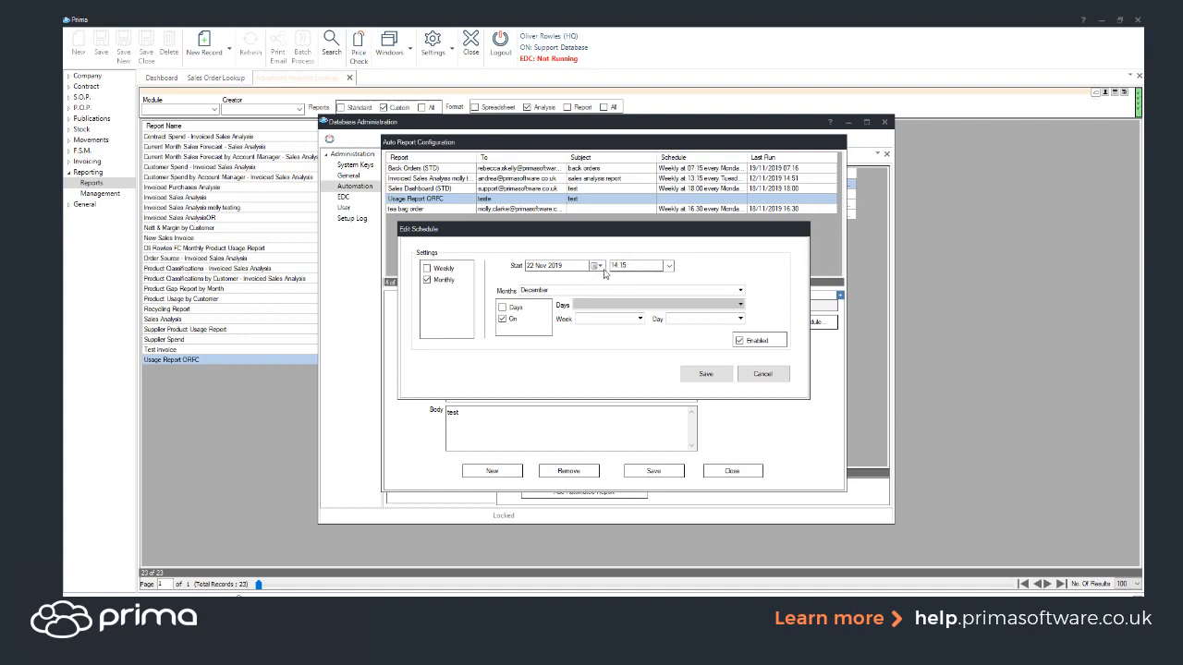
Step: Leave the start time at 14:15, cancel the schedule, and close Auto Report Configuration
{"action": "left_click", "coordinate": [669, 267]}
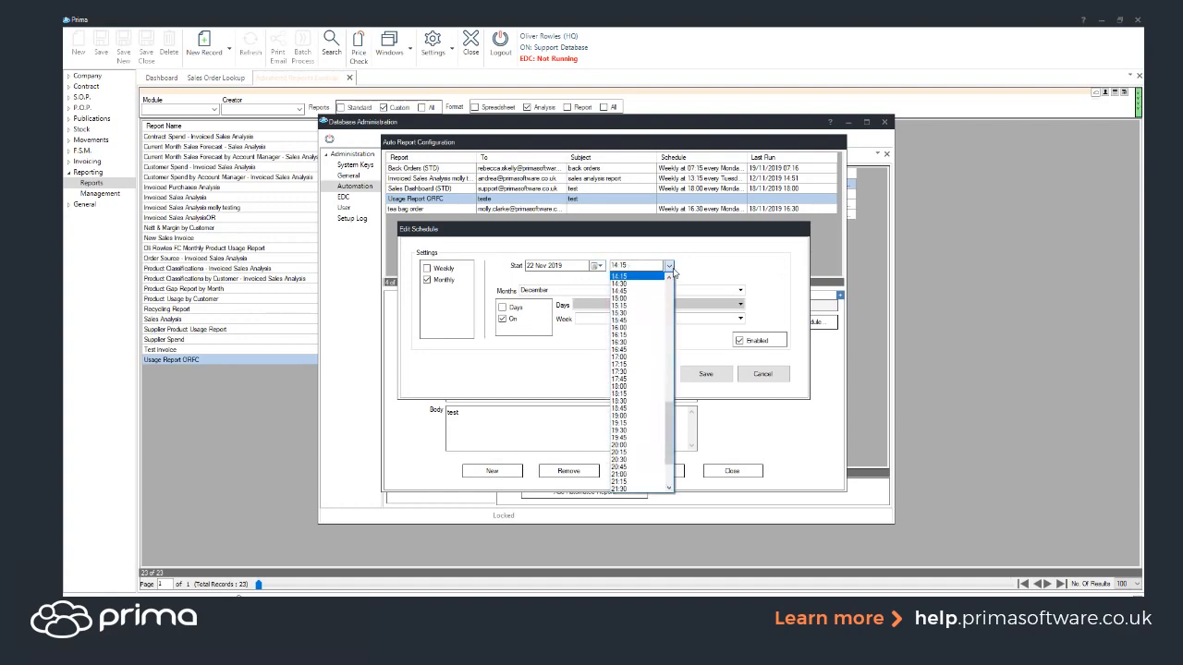
{"action": "left_click", "coordinate": [670, 267]}
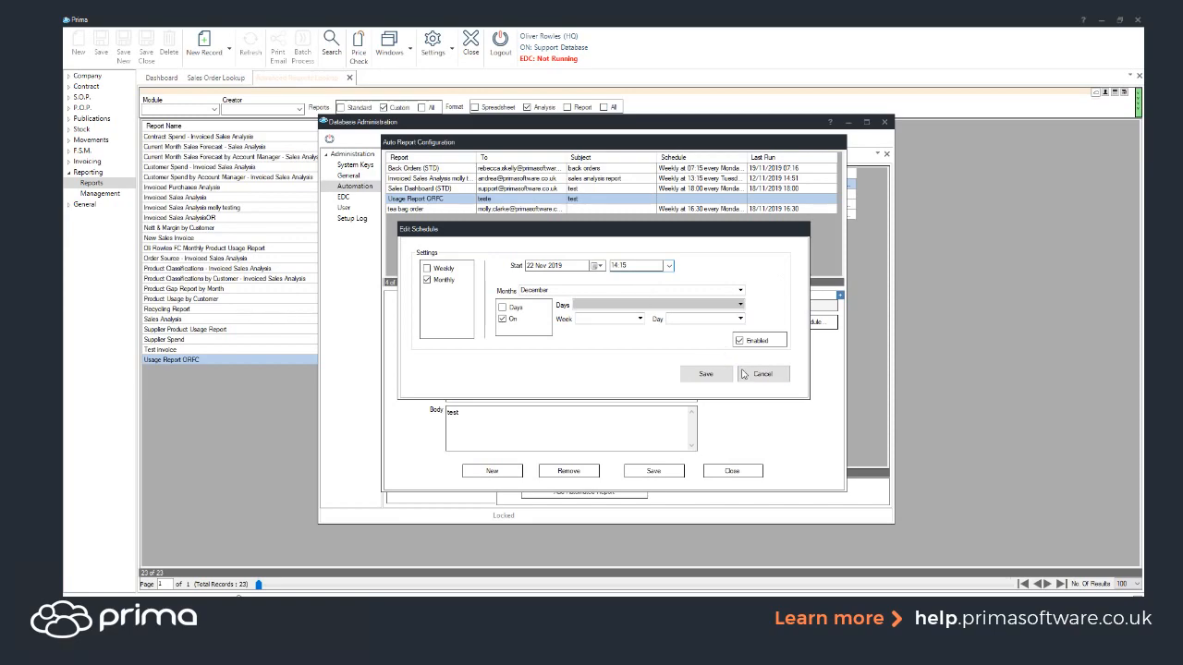
{"action": "left_click", "coordinate": [747, 374]}
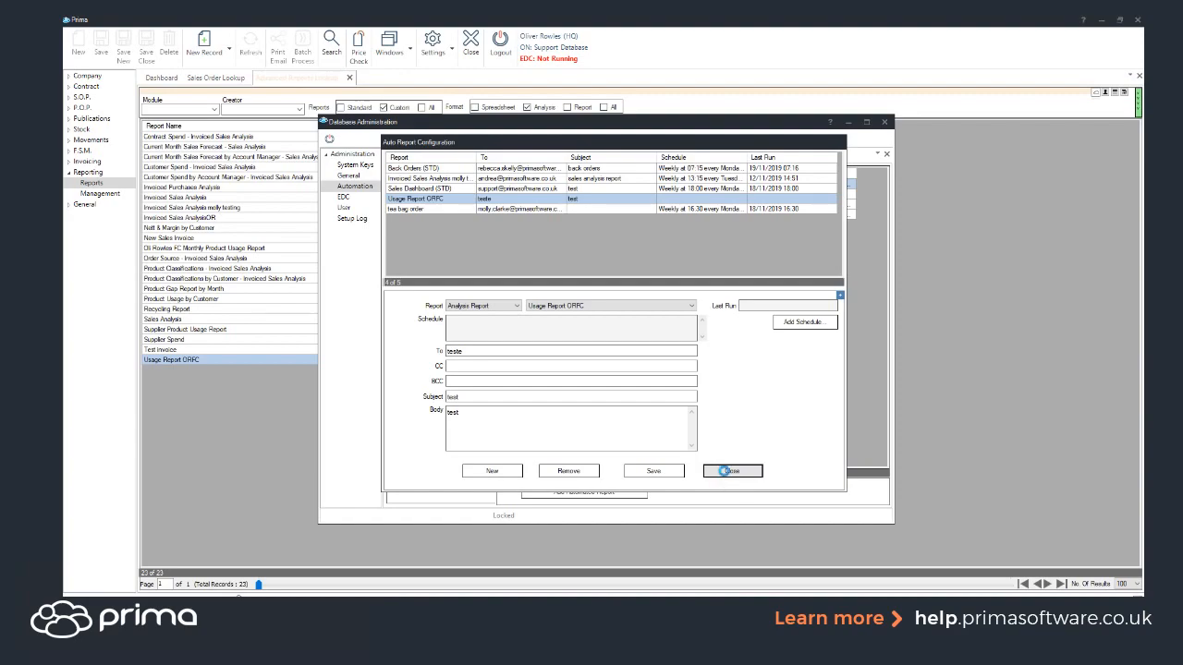
{"action": "left_click", "coordinate": [726, 472]}
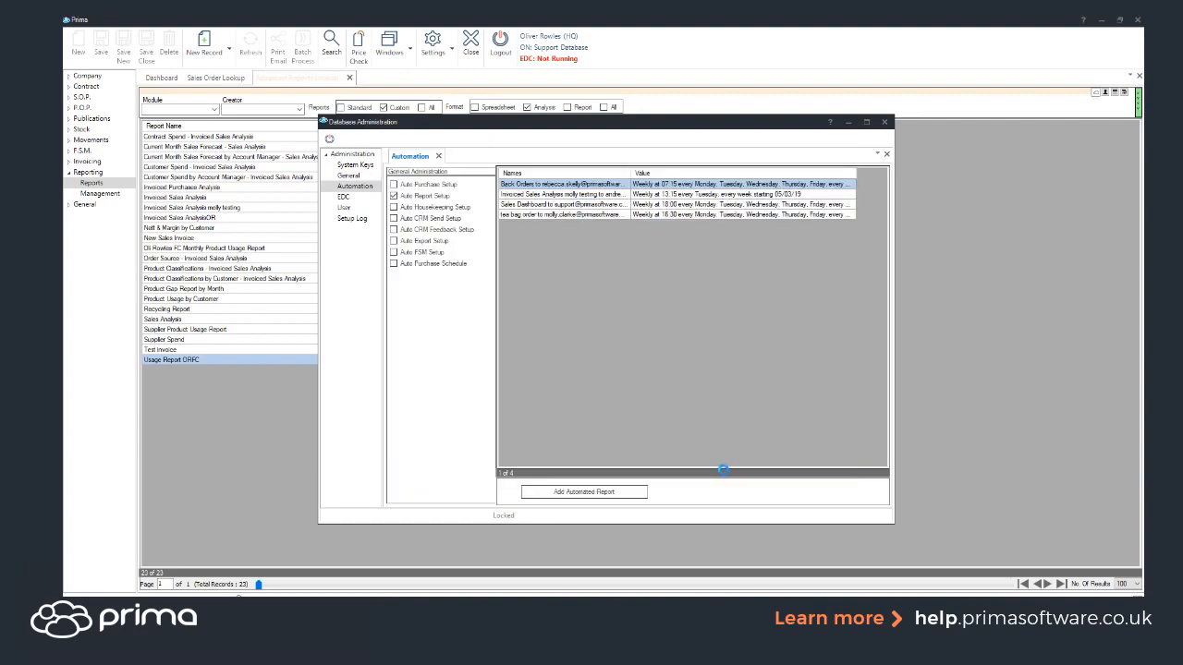
Step: Close Database Administration and switch the Format filter from Analysis to Spreadsheet
{"action": "left_click", "coordinate": [885, 123]}
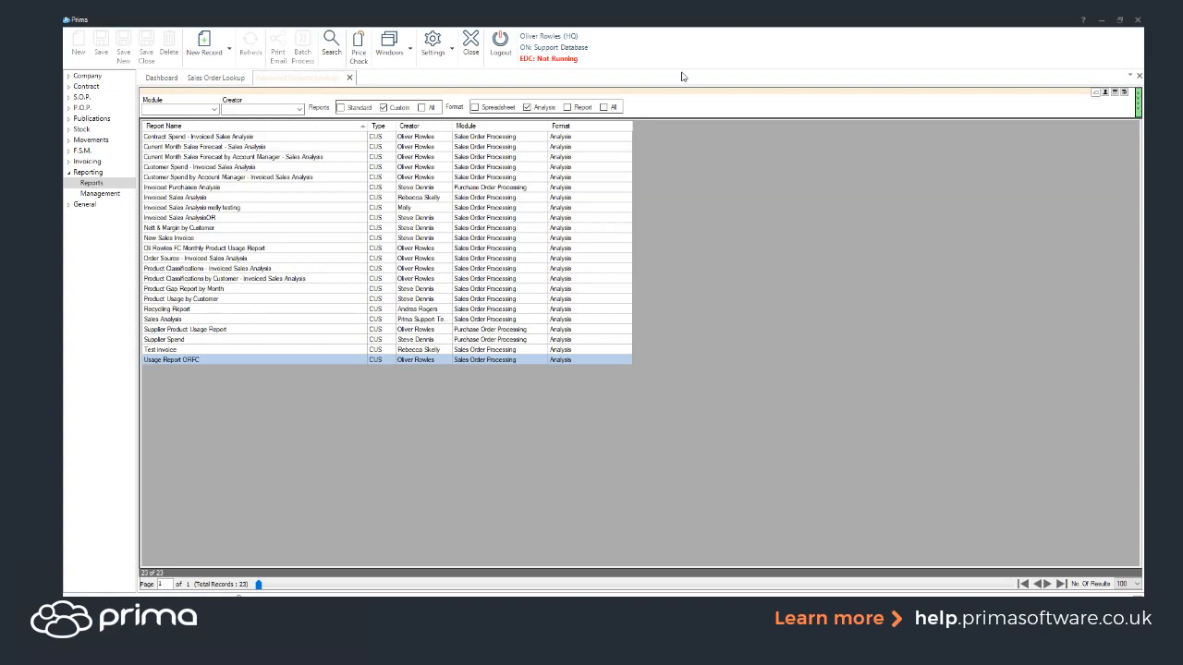
{"action": "left_click", "coordinate": [475, 107]}
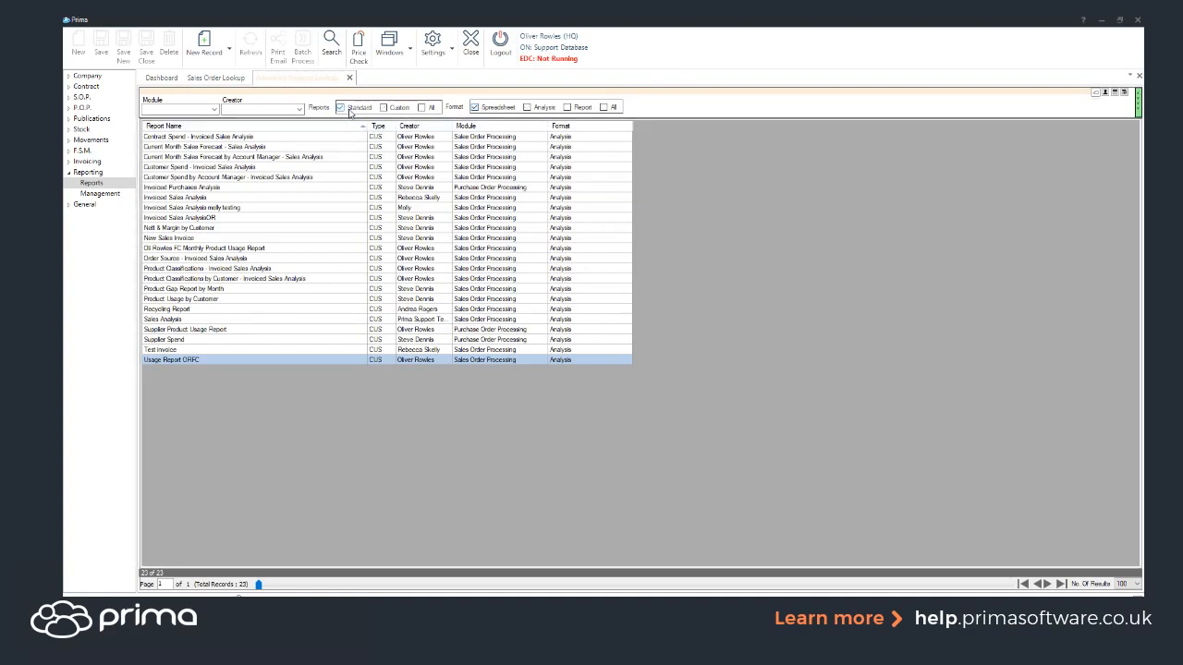
Step: List the 14 standard spreadsheet reports and open Invoice Lines
{"action": "left_click", "coordinate": [331, 43]}
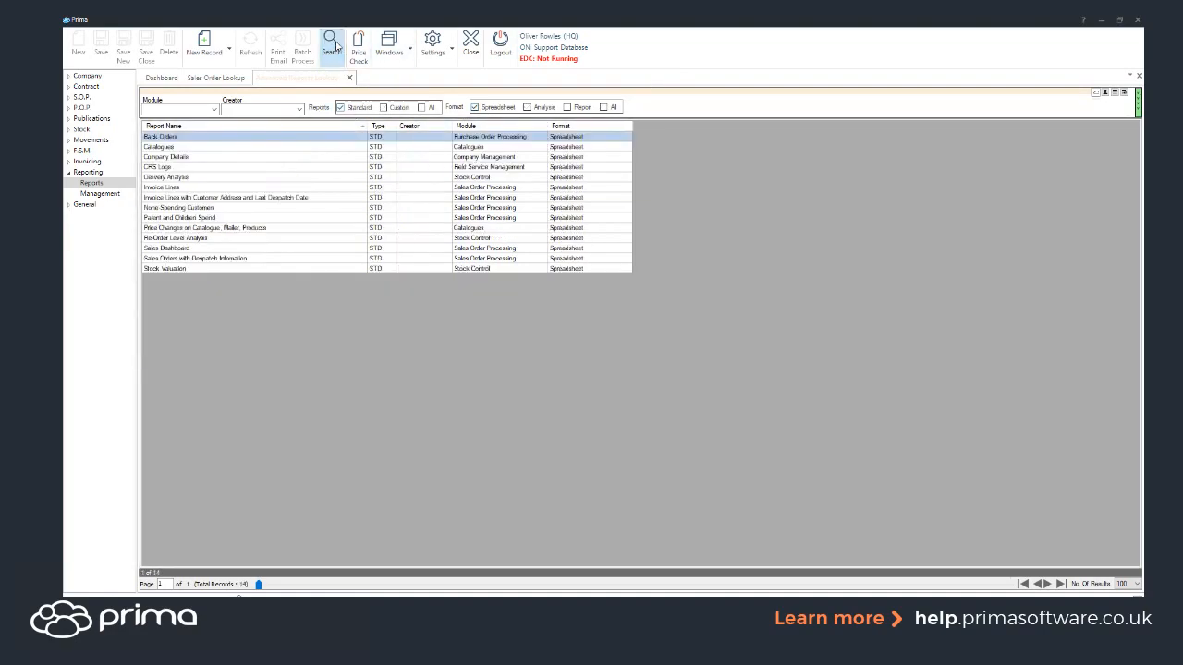
{"action": "left_click", "coordinate": [175, 192]}
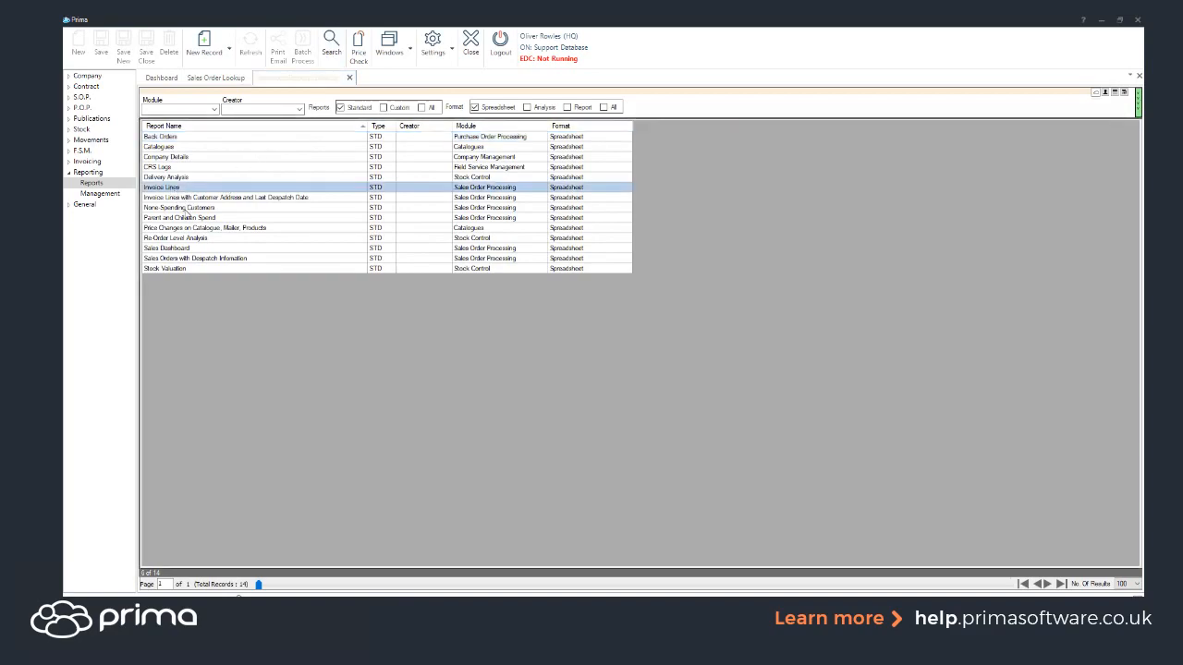
{"action": "left_click", "coordinate": [175, 199]}
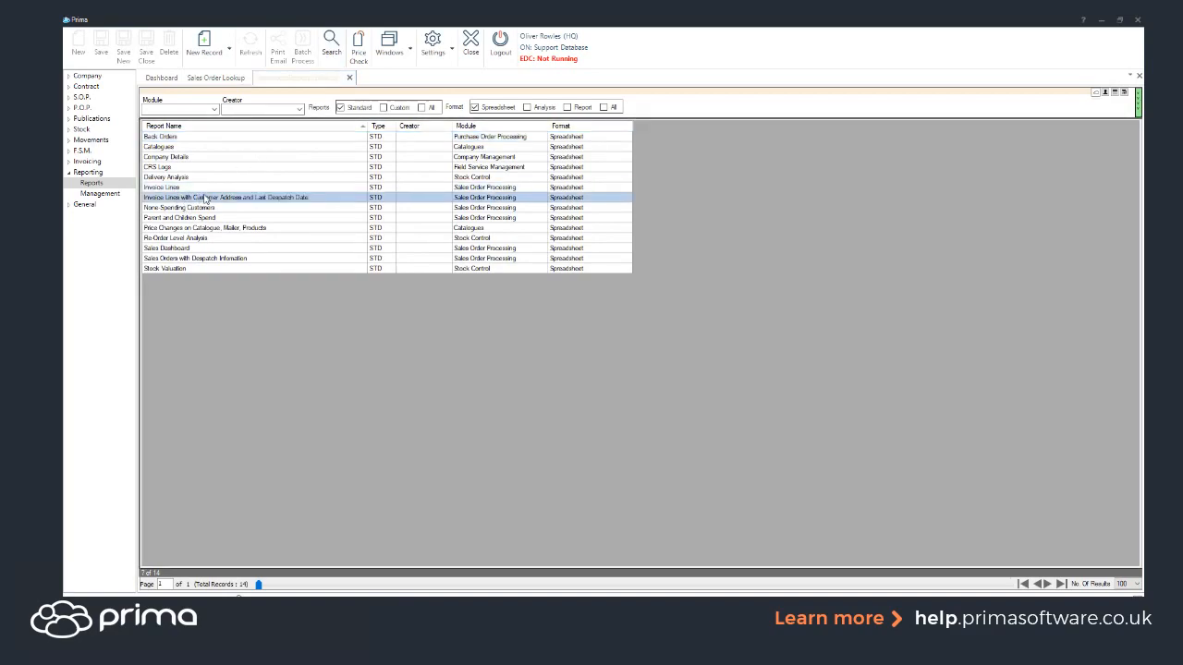
{"action": "left_click", "coordinate": [189, 189]}
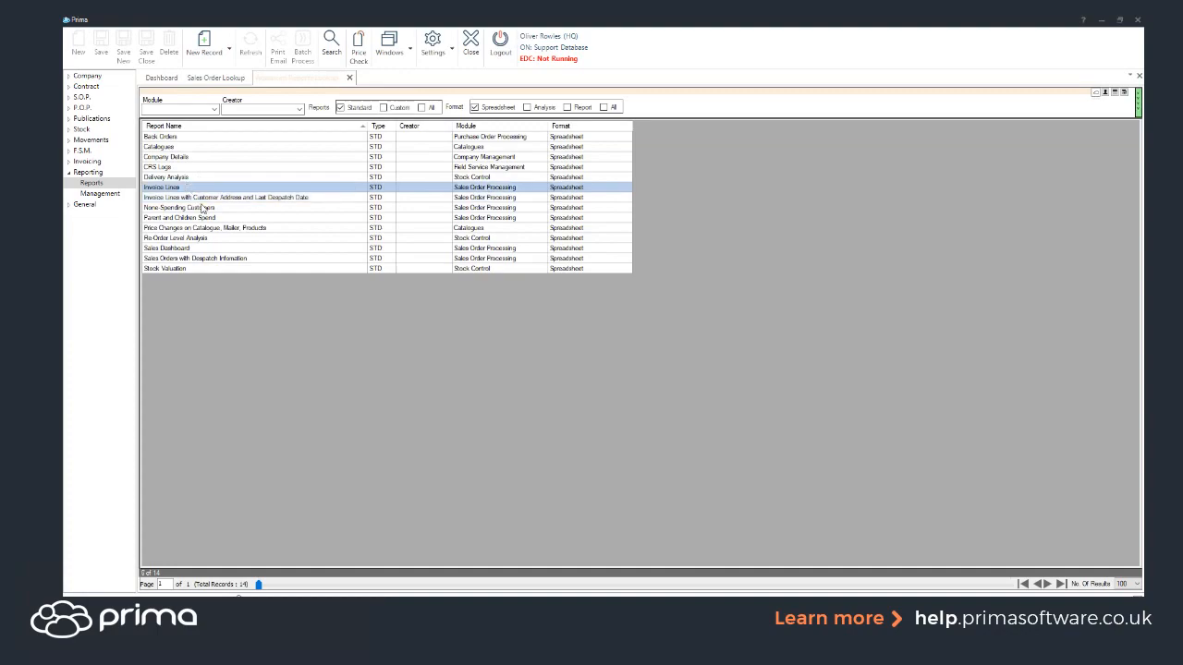
{"action": "double_click", "coordinate": [183, 190]}
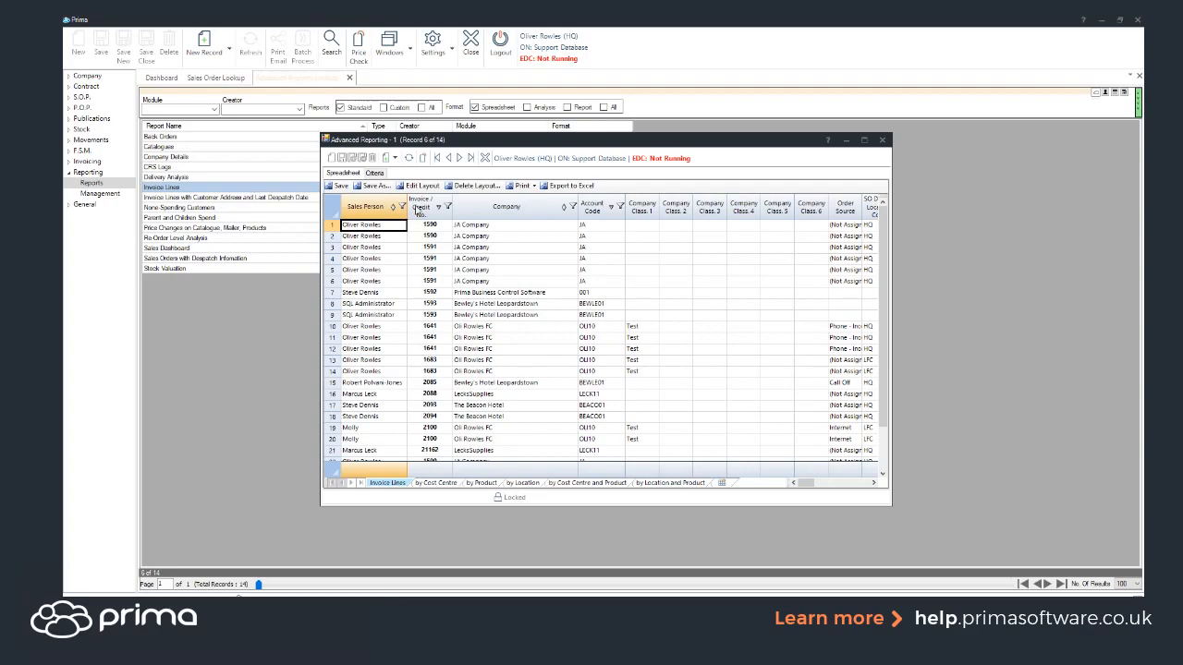
Step: Maximize the Invoice Lines report, filter its criteria to the customer's company, search, and save the criteria
{"action": "left_click", "coordinate": [865, 140]}
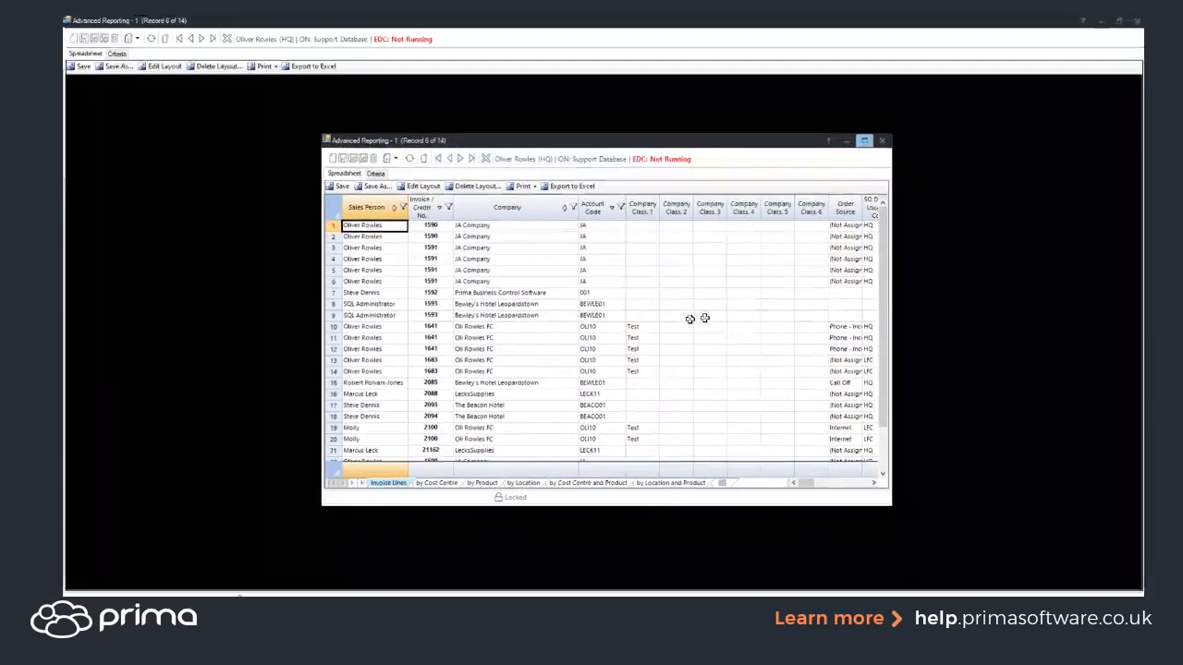
{"action": "left_click", "coordinate": [115, 52]}
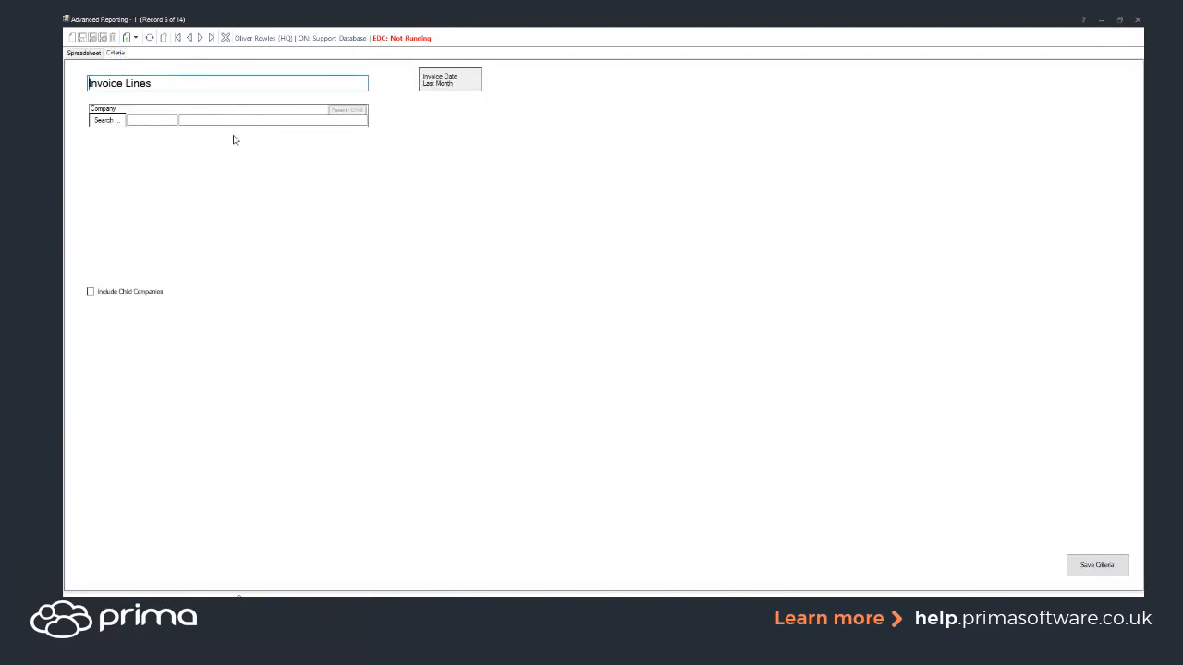
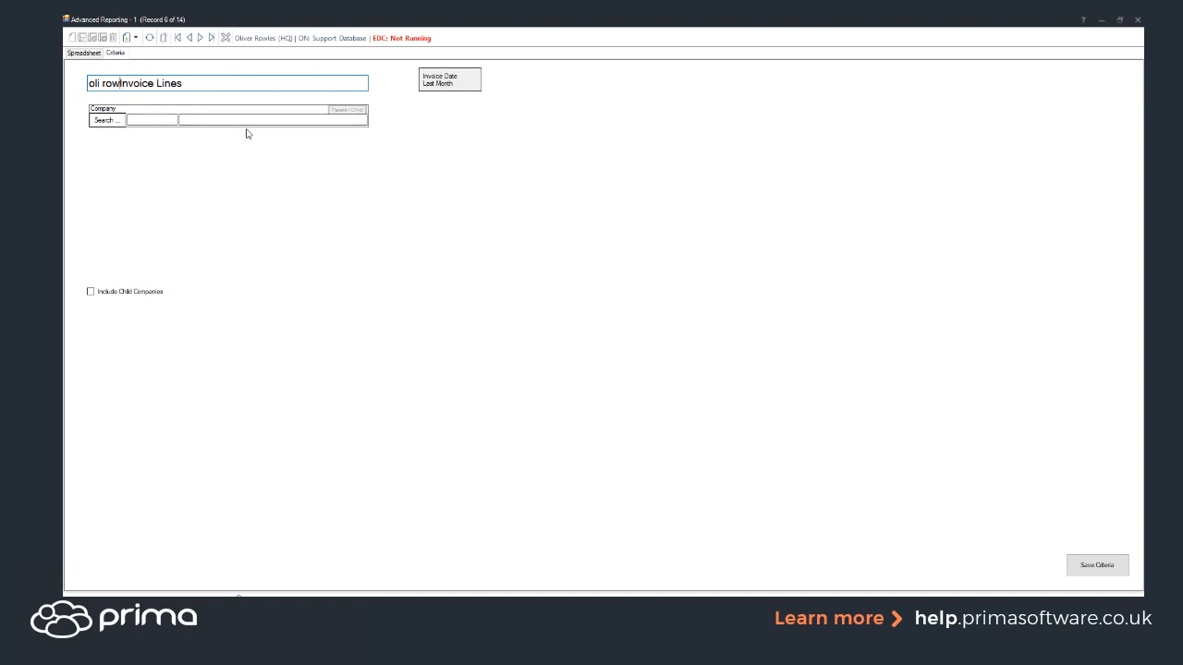
{"action": "left_click", "coordinate": [233, 122]}
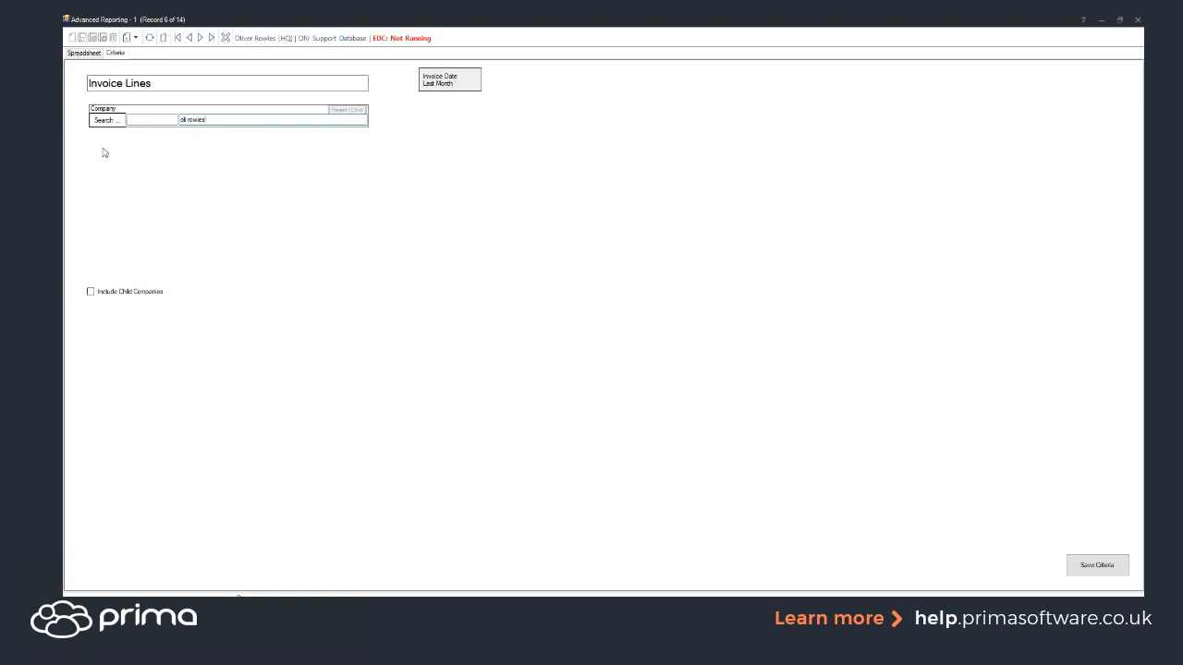
{"action": "left_click", "coordinate": [107, 120]}
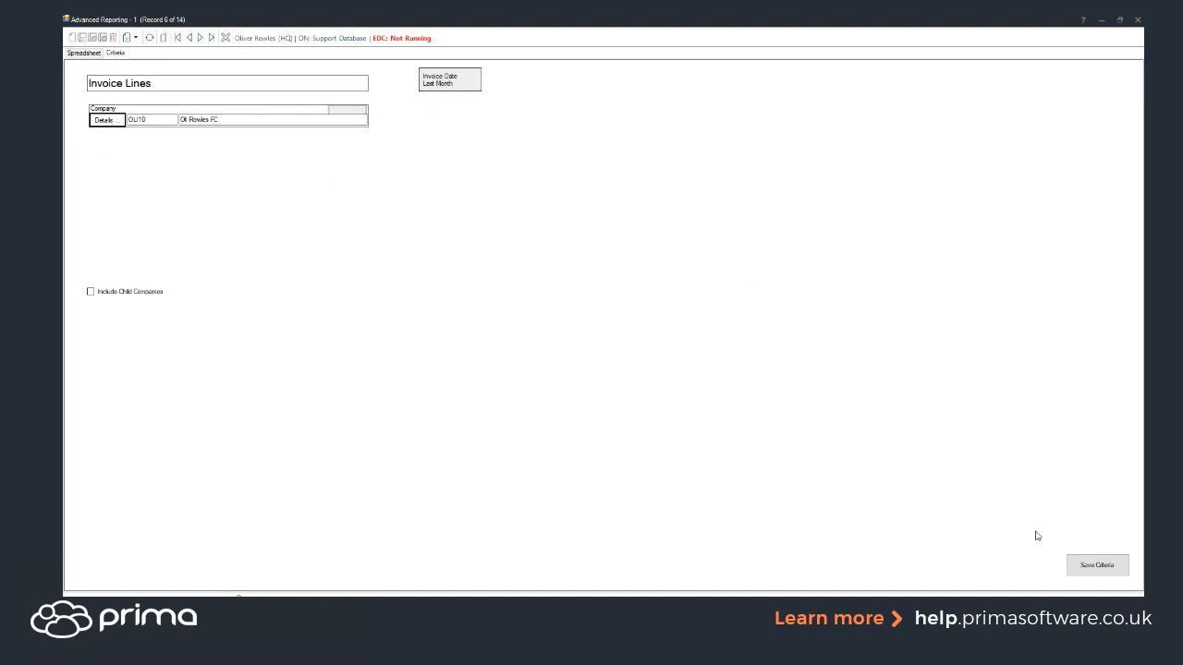
{"action": "left_click", "coordinate": [1095, 564]}
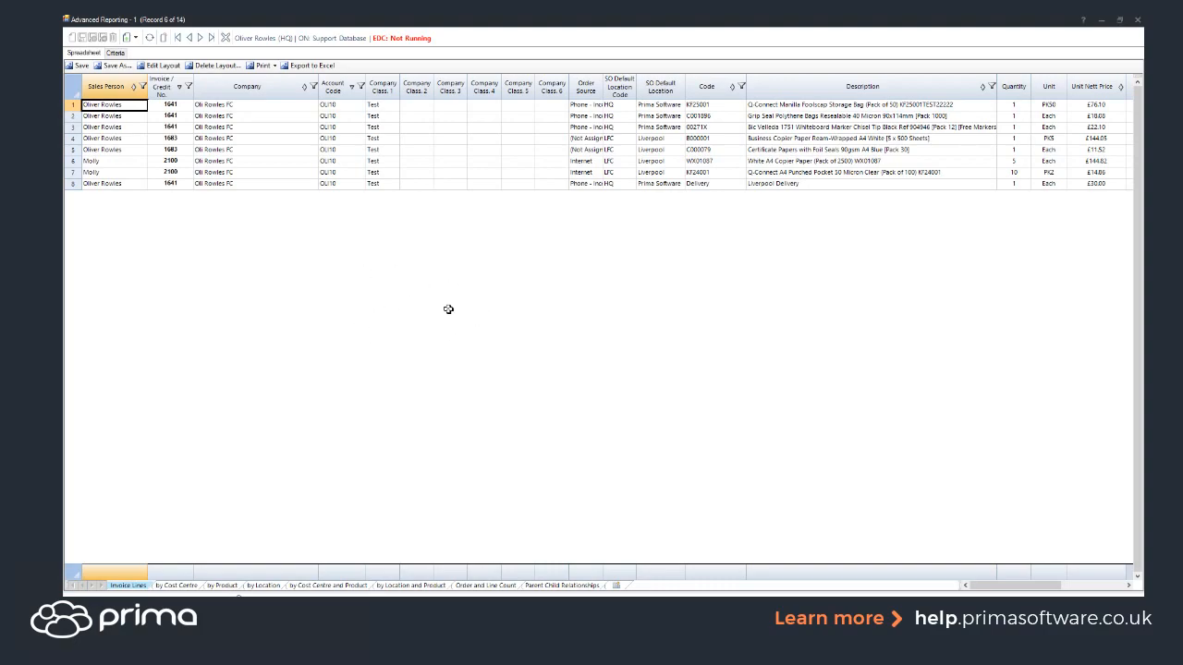
Step: Open the Invoice Lines report layout for editing with Edit Layout
{"action": "left_click", "coordinate": [164, 68]}
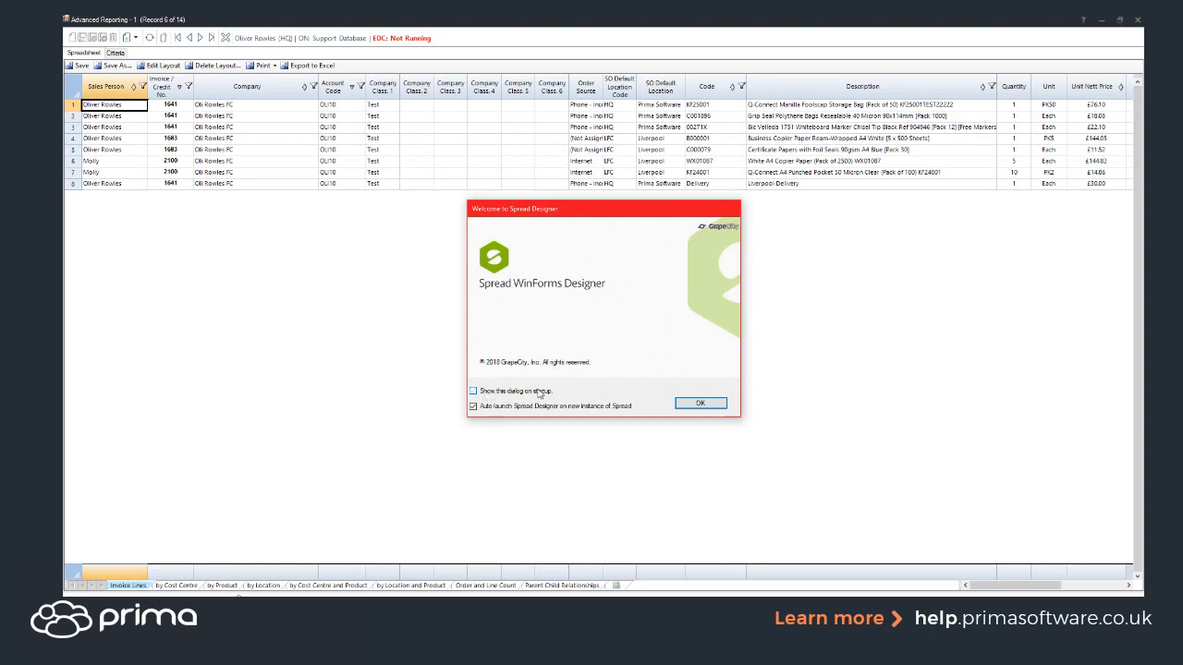
Step: Dismiss the designer welcome message and delete the Sales Person column, leaving Invoice / Credit No. first
{"action": "left_click", "coordinate": [699, 403]}
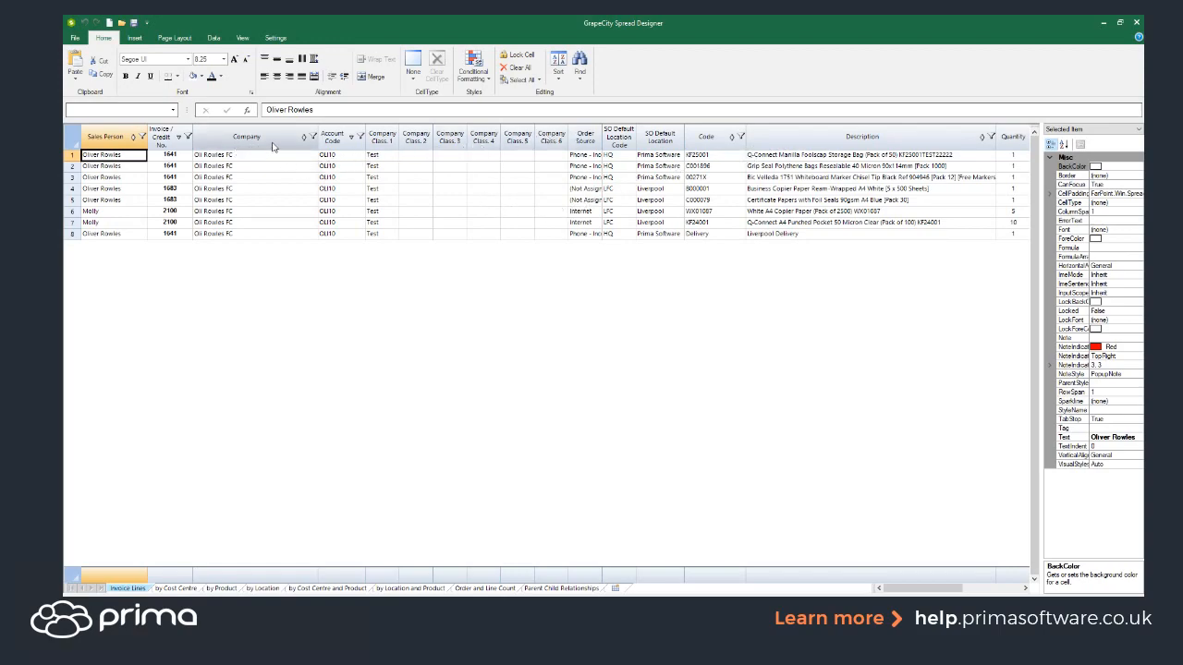
{"action": "right_click", "coordinate": [109, 143]}
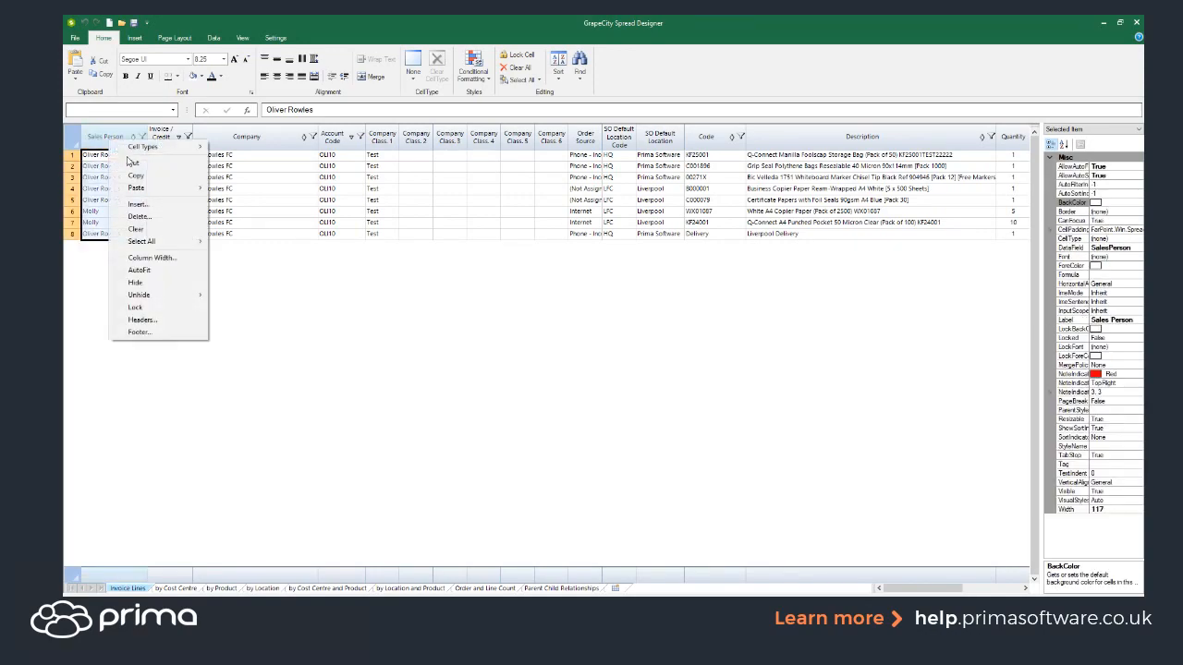
{"action": "left_click", "coordinate": [154, 220]}
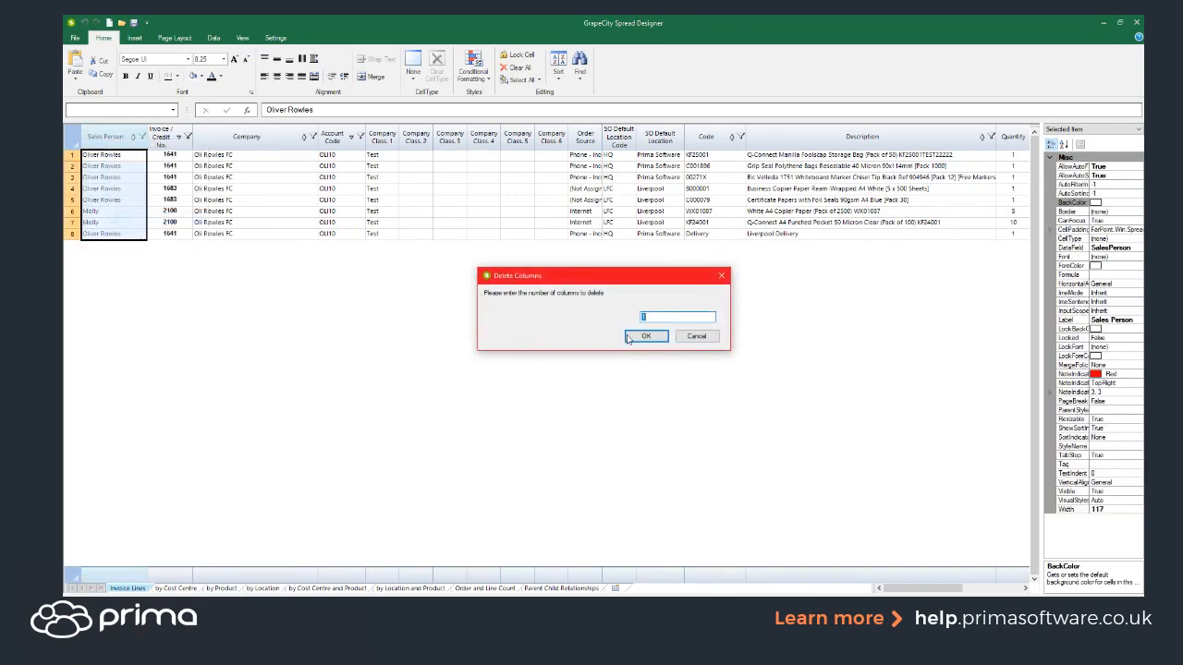
{"action": "left_click", "coordinate": [646, 338]}
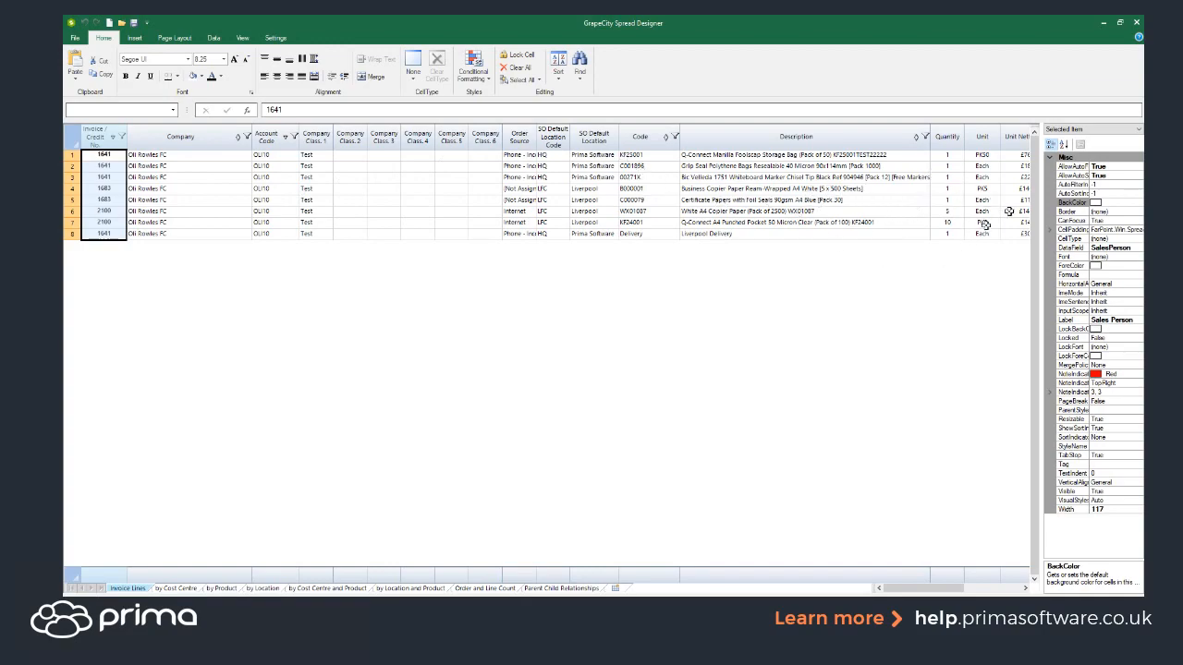
Step: Cut the Code column and insert a new column before Invoice / Credit No. to receive it
{"action": "right_click", "coordinate": [637, 139]}
{"action": "left_click", "coordinate": [660, 163]}
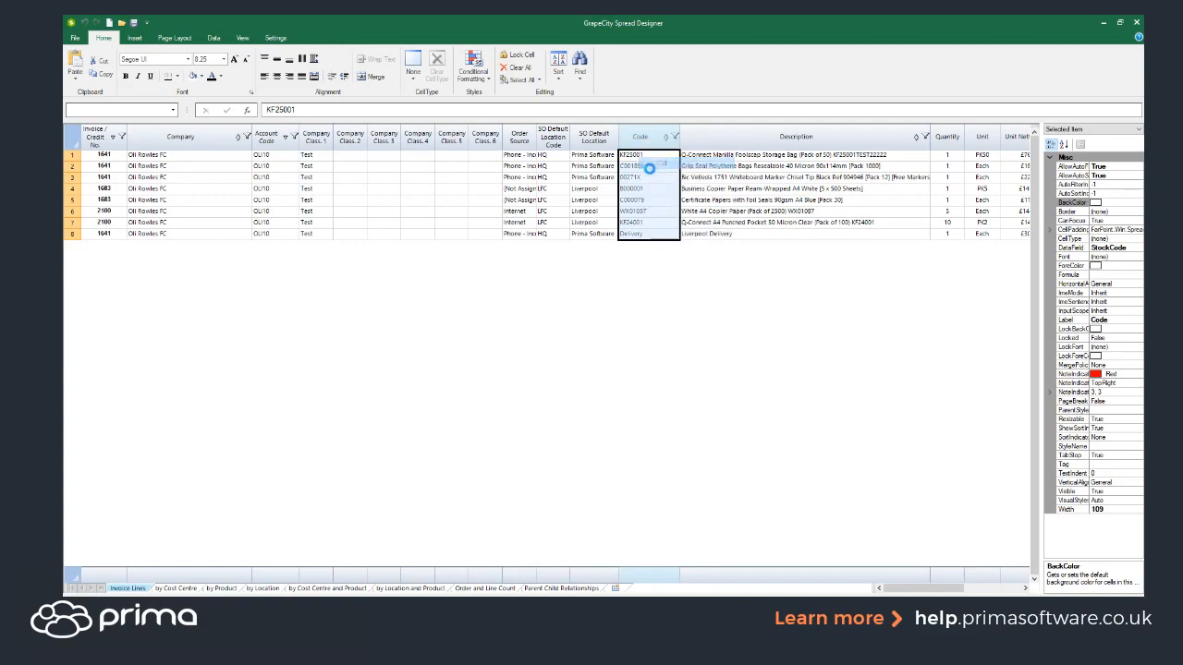
{"action": "right_click", "coordinate": [102, 144]}
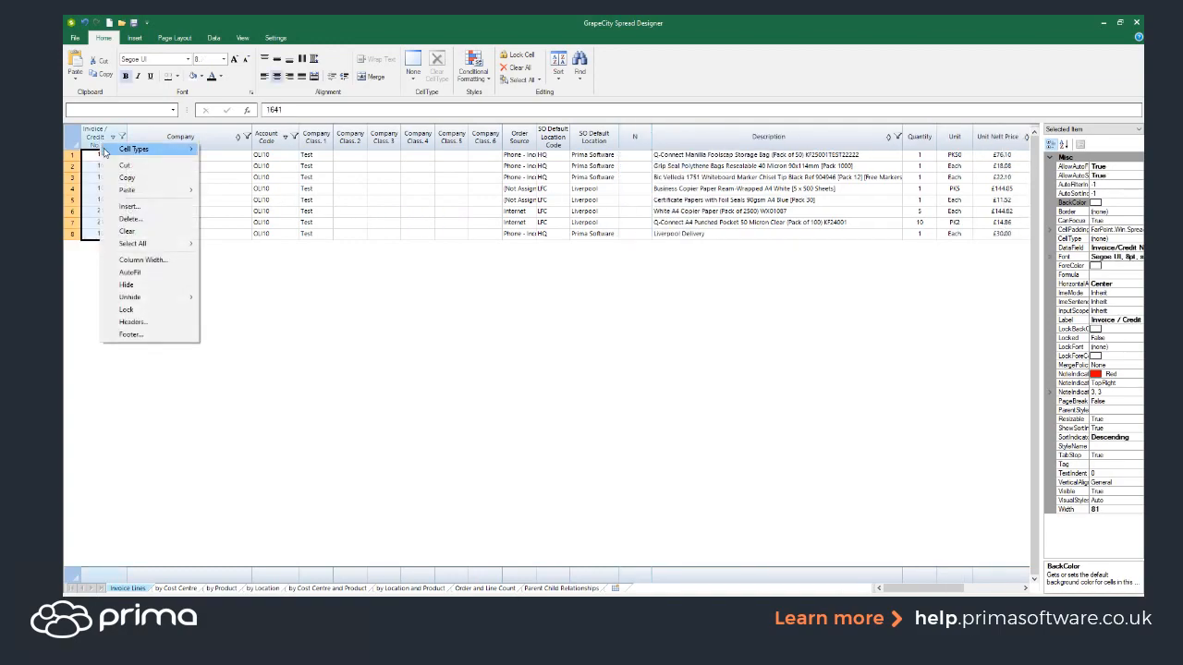
{"action": "left_click", "coordinate": [139, 206]}
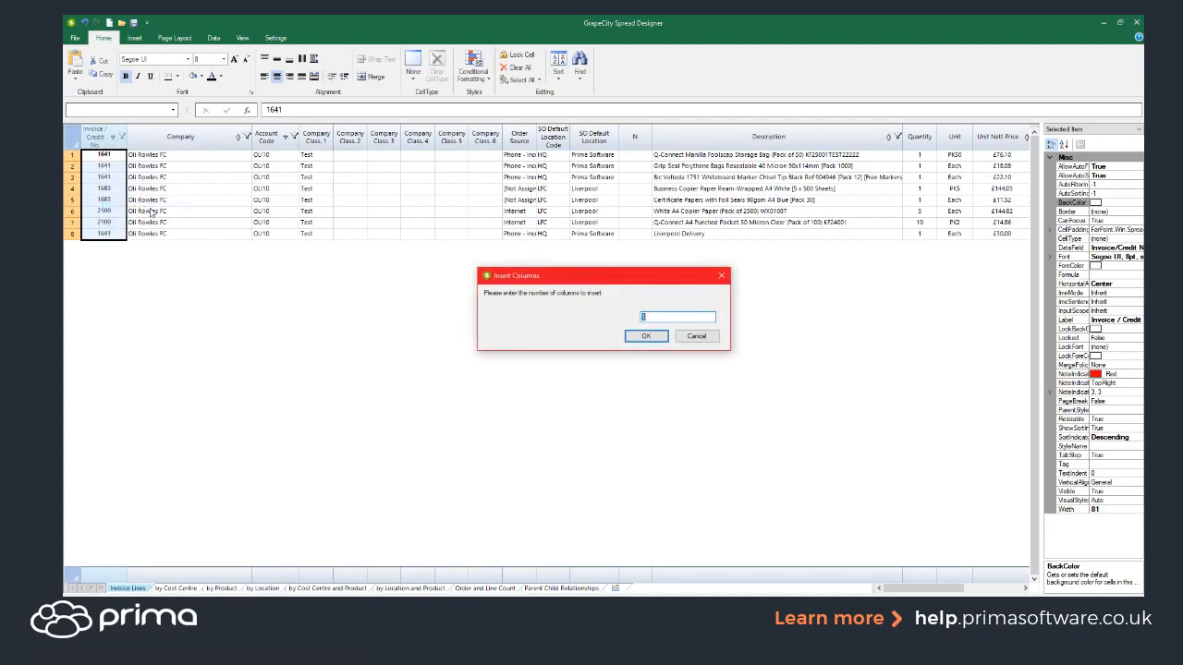
{"action": "left_click", "coordinate": [650, 334]}
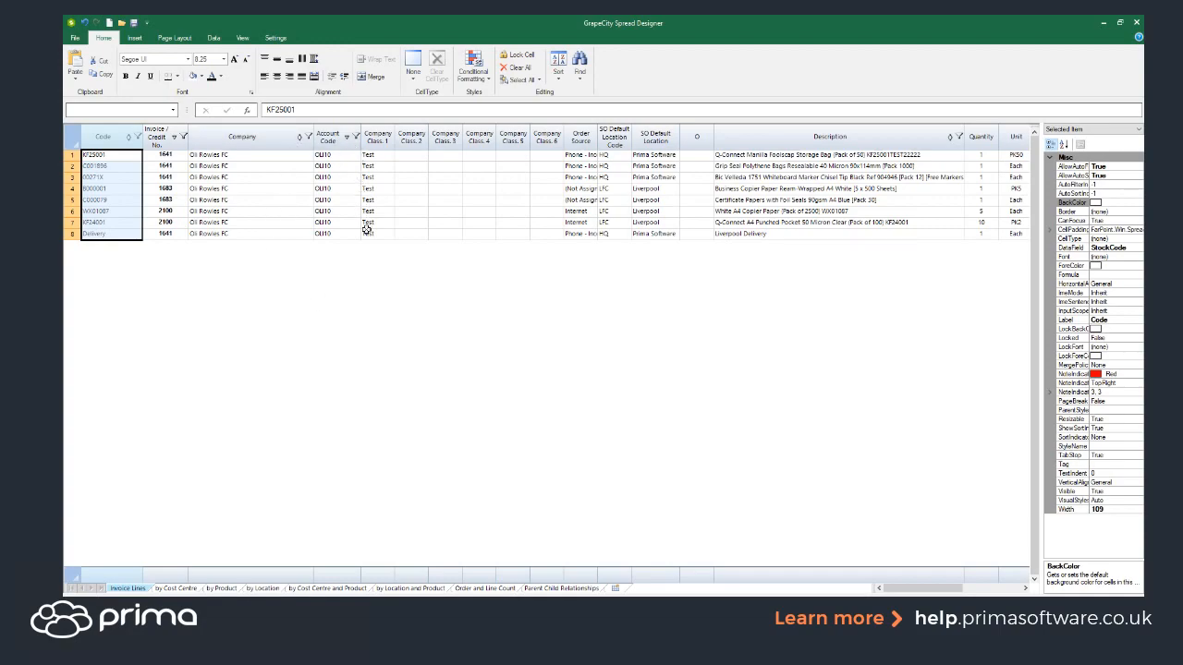
Step: Apply the layout changes with File > Apply and Exit, then close the Invoice Lines report
{"action": "left_click", "coordinate": [75, 38]}
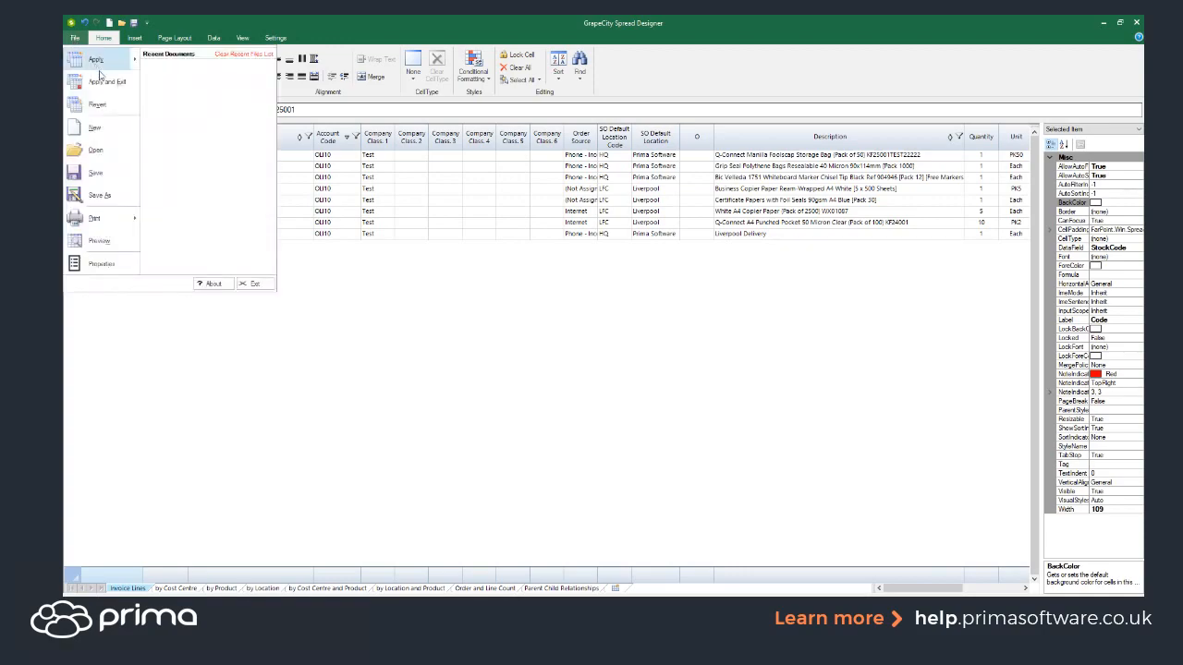
{"action": "left_click", "coordinate": [108, 82]}
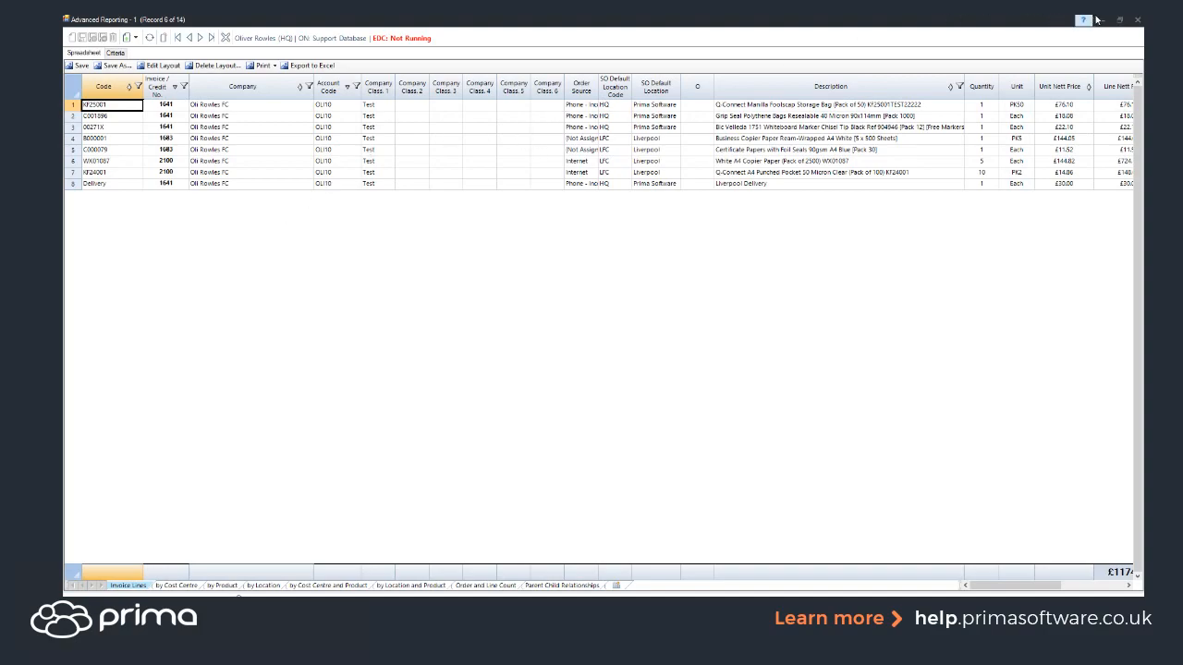
{"action": "left_click", "coordinate": [1139, 20]}
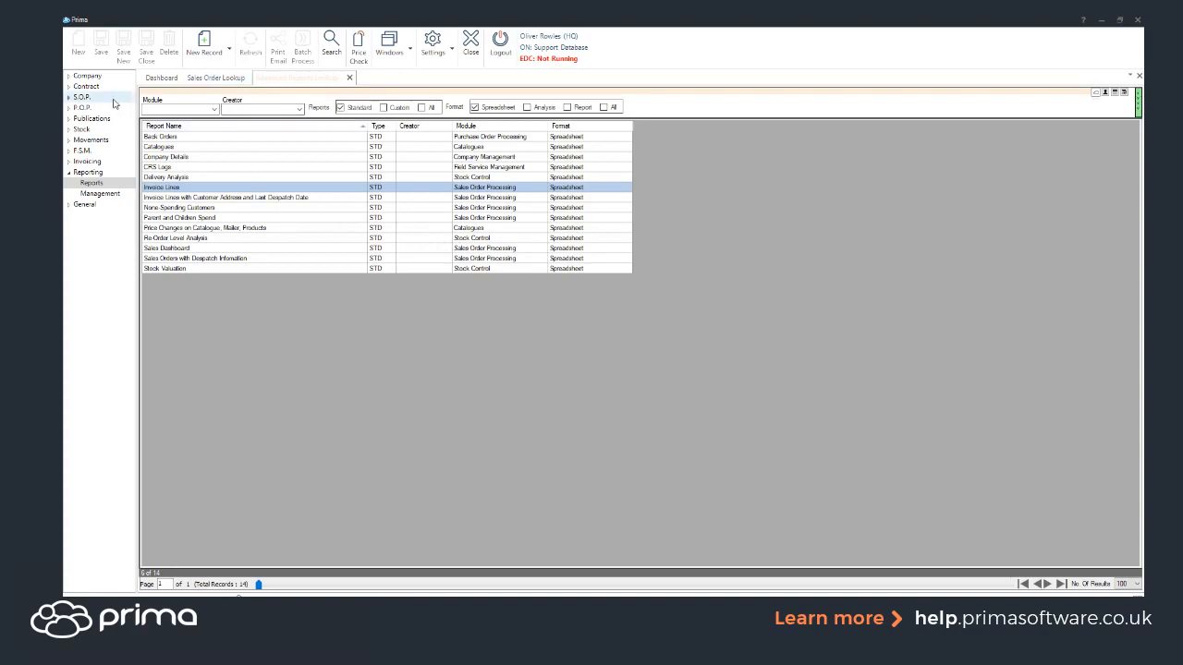
Step: Open the S.O.P. Orders lookup and look up the chosen customer
{"action": "left_click", "coordinate": [113, 99]}
{"action": "left_click", "coordinate": [108, 109]}
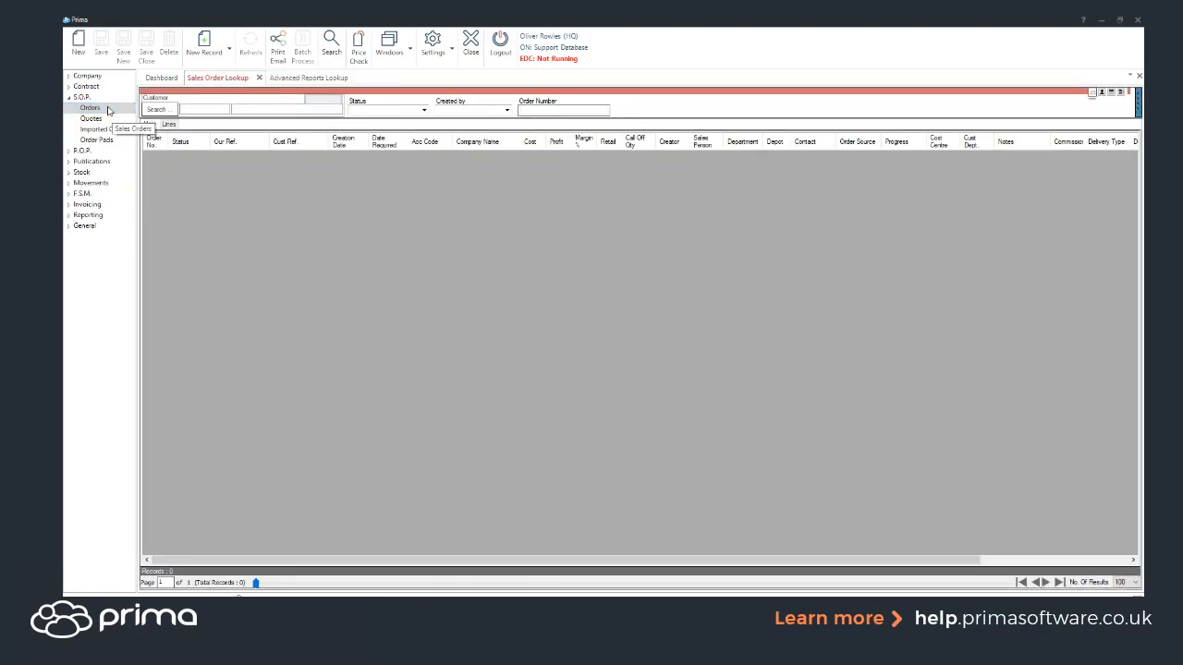
{"action": "left_click", "coordinate": [257, 109]}
{"action": "type", "text": "el"}
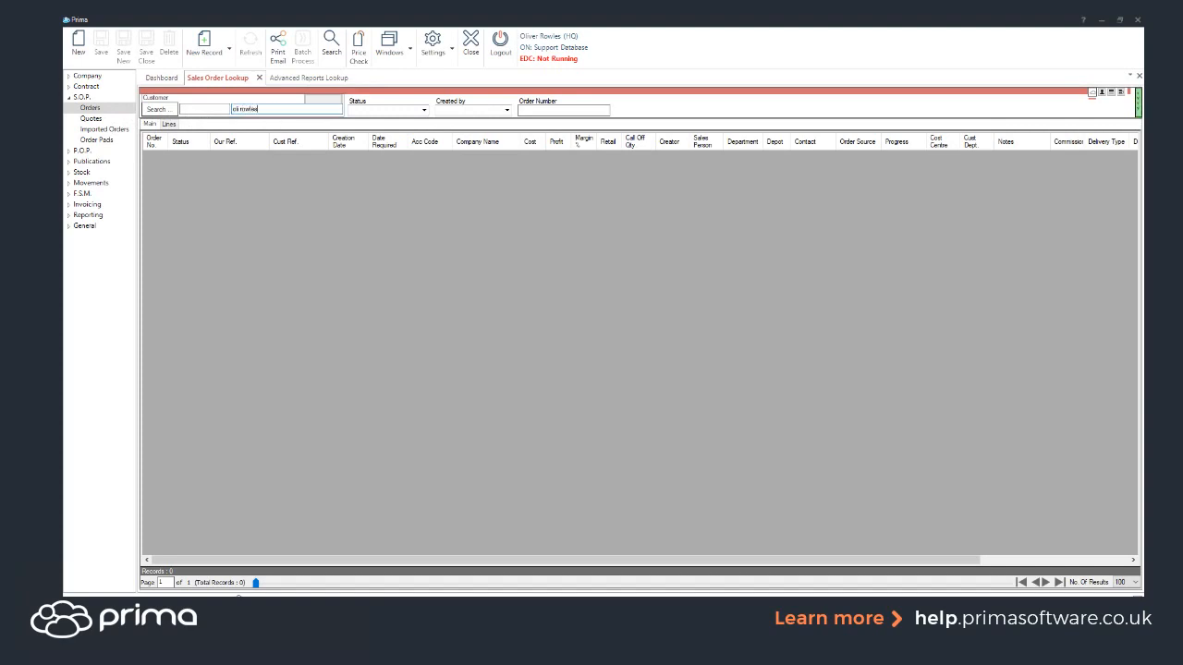
{"action": "left_click", "coordinate": [159, 111]}
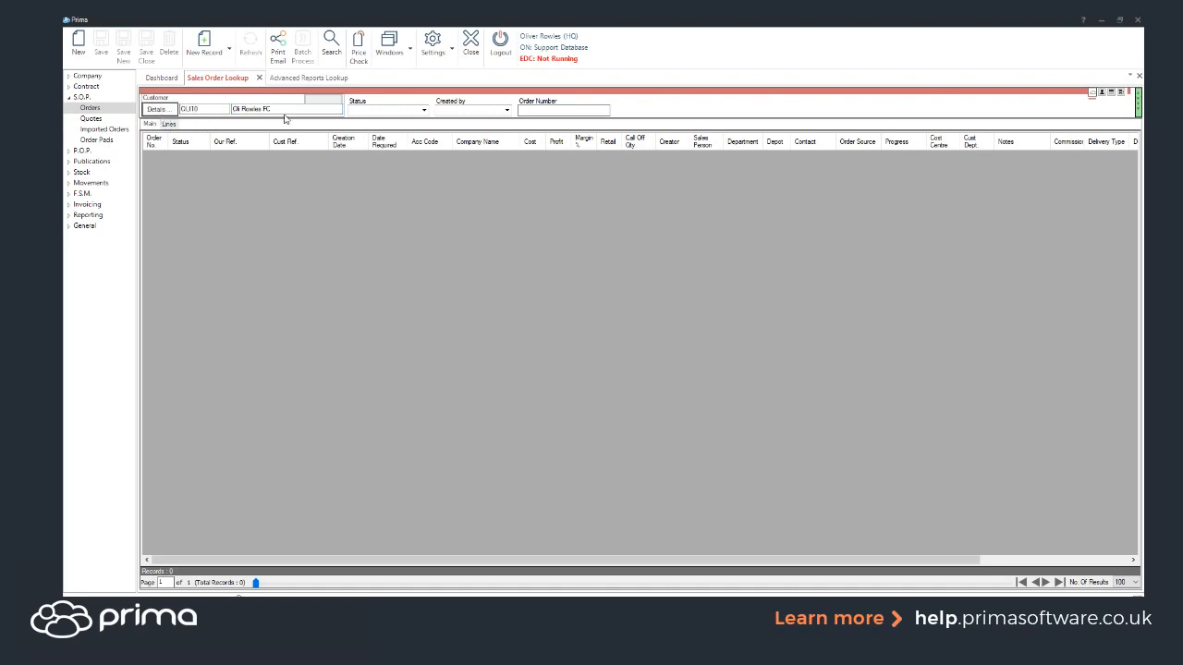
Step: Set the order status filter to Invoiced and search, listing 93 invoiced orders
{"action": "left_click", "coordinate": [422, 110]}
{"action": "scroll", "coordinate": [375, 183], "scroll_direction": "down", "scroll_amount": 3}
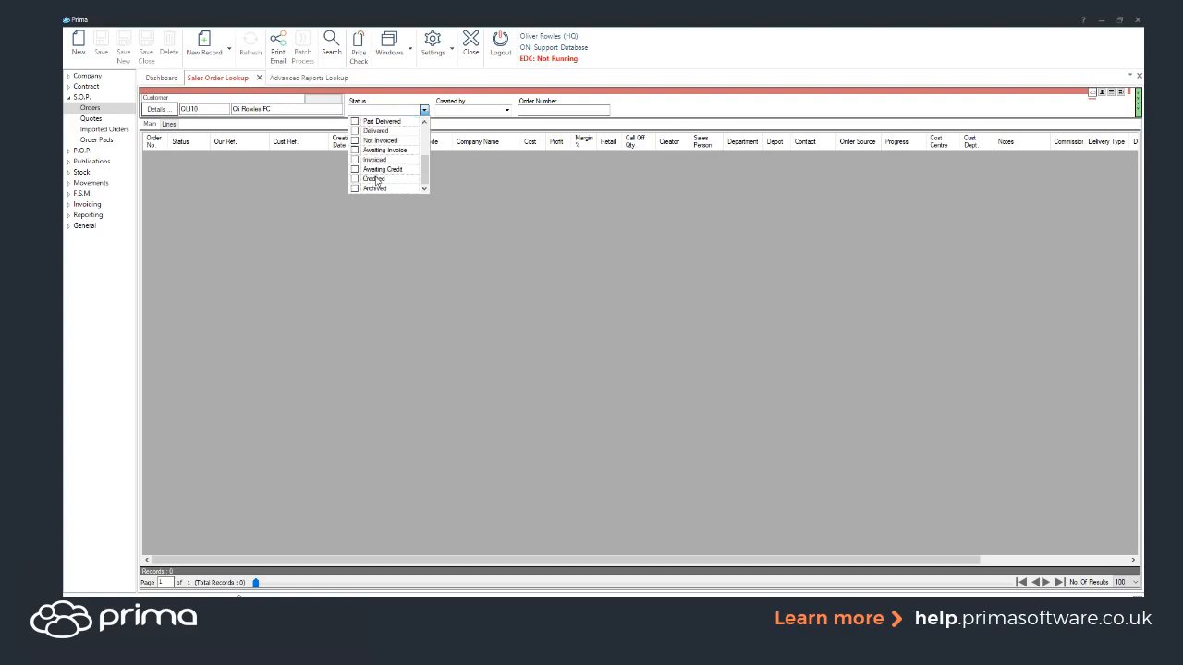
{"action": "left_click", "coordinate": [353, 160]}
{"action": "scroll", "coordinate": [377, 174], "scroll_direction": "up", "scroll_amount": 1}
{"action": "scroll", "coordinate": [381, 172], "scroll_direction": "up", "scroll_amount": 1}
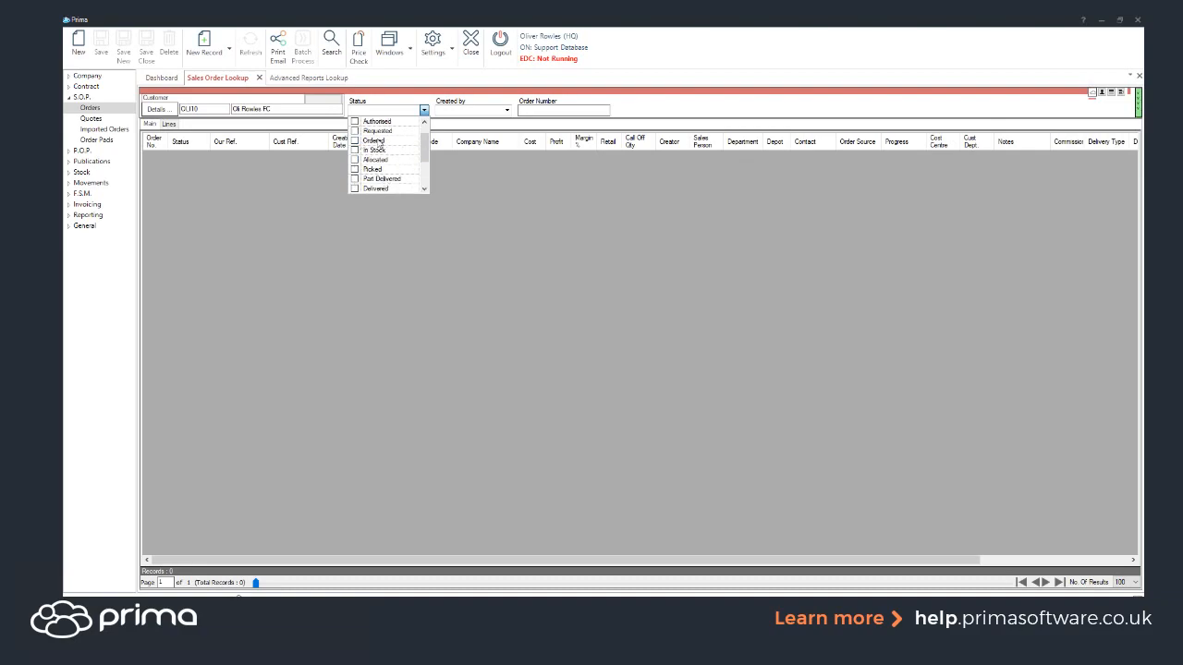
{"action": "left_click", "coordinate": [481, 95]}
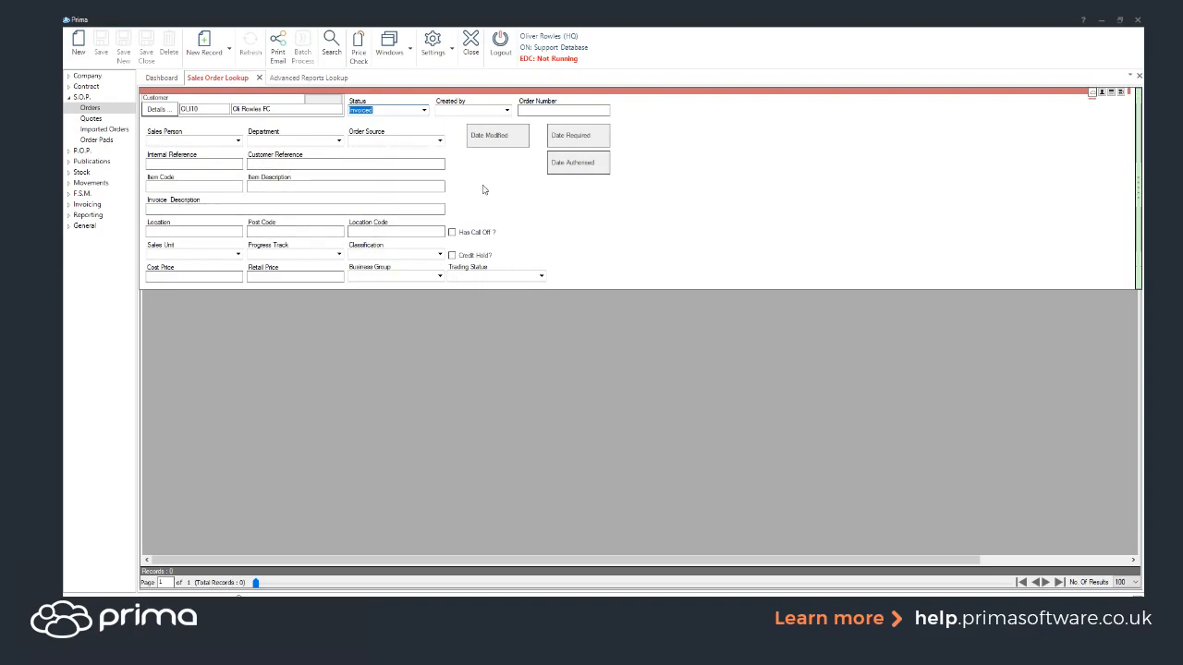
{"action": "left_click", "coordinate": [331, 41]}
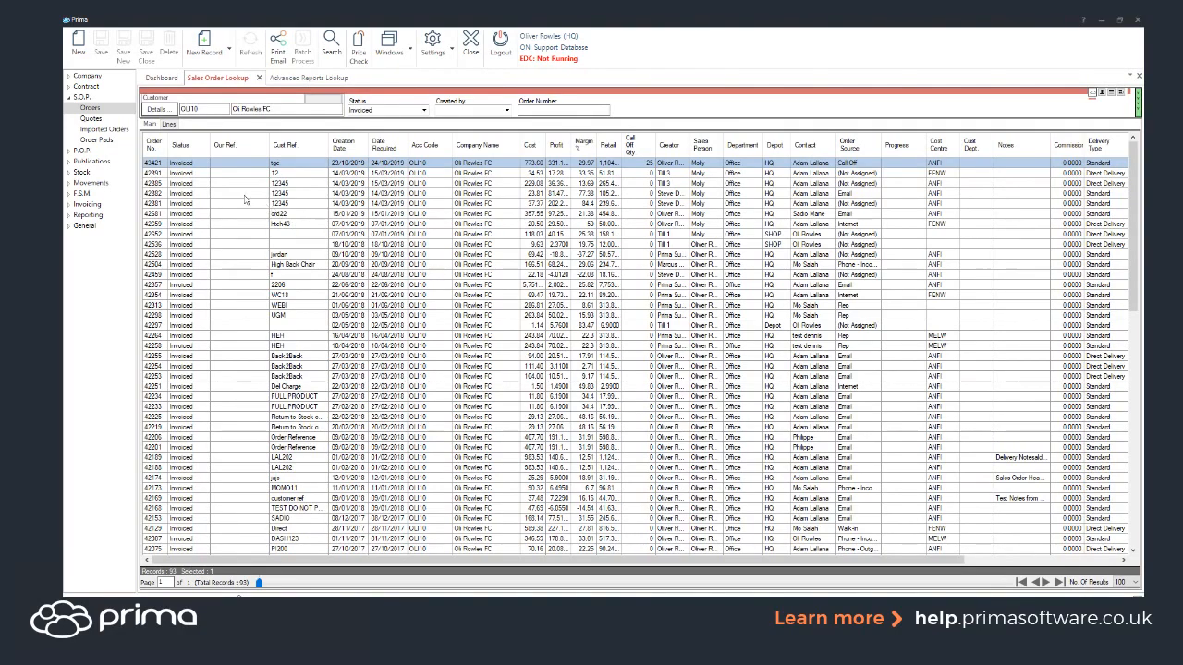
Step: List the invoiced orders as individual lines, select orders 42885 and 43421, and open the grid menu
{"action": "left_click", "coordinate": [169, 124]}
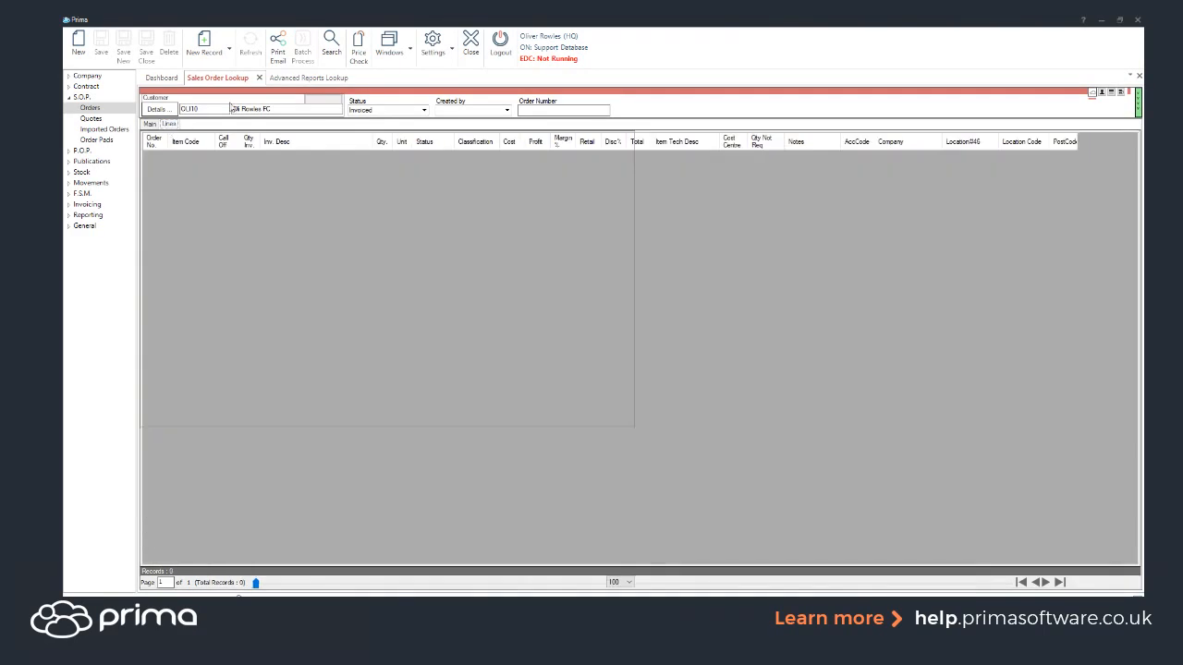
{"action": "left_click", "coordinate": [330, 45]}
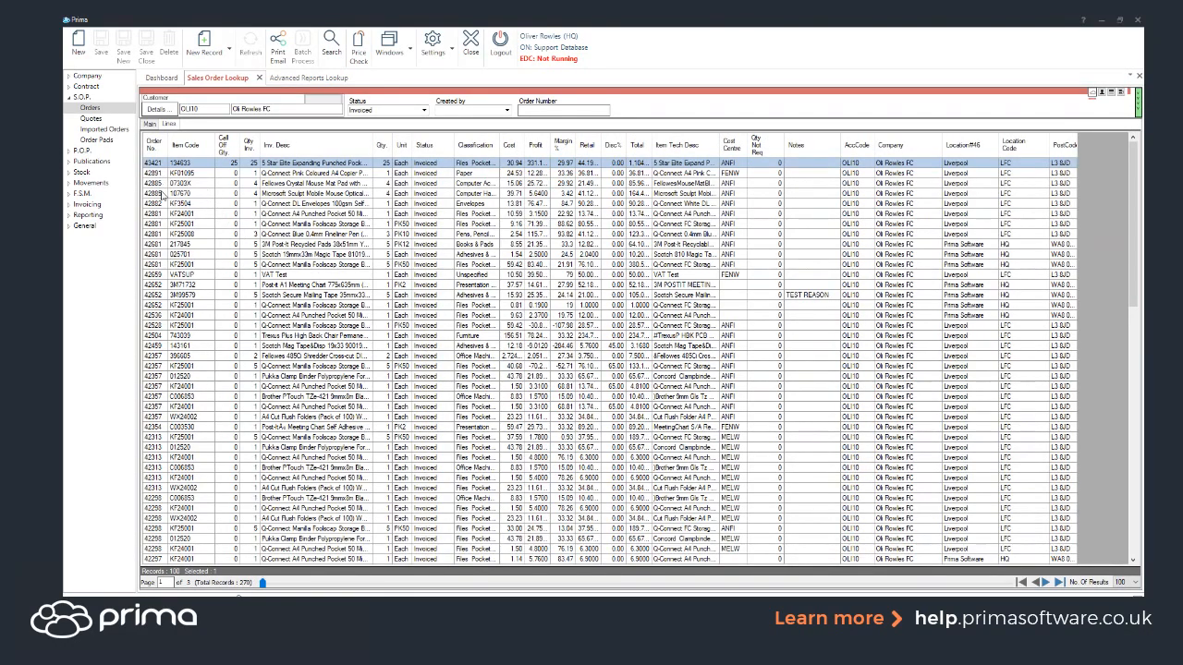
{"action": "left_click_drag", "start_coordinate": [160, 185], "coordinate": [160, 194]}
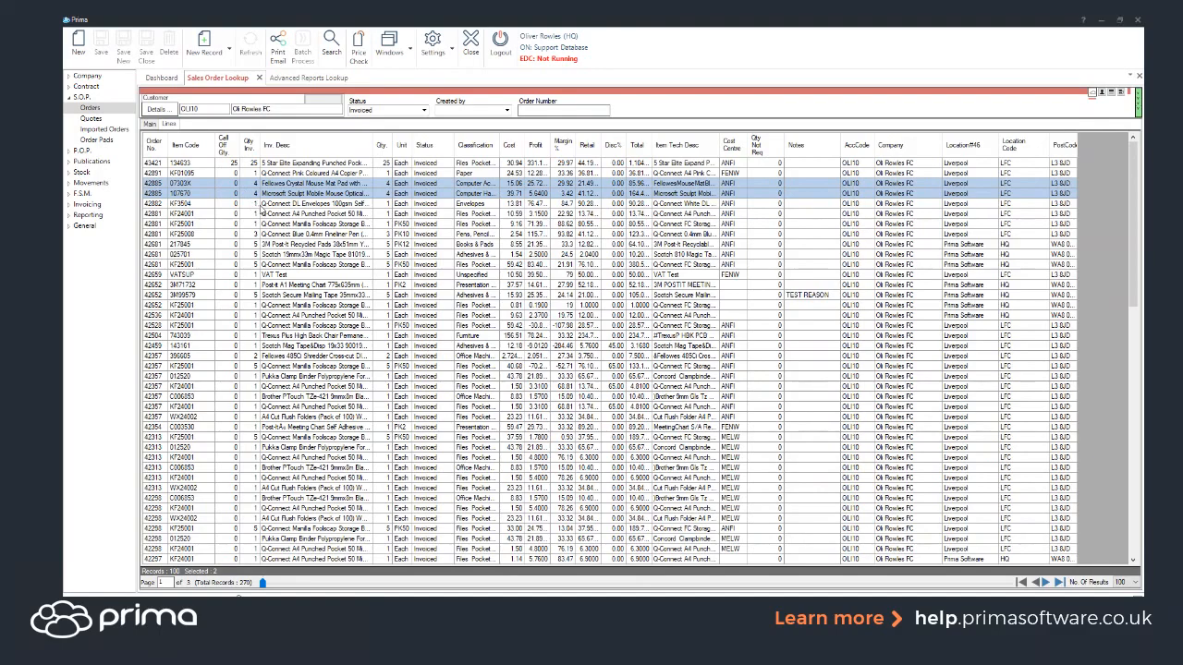
{"action": "left_click", "coordinate": [223, 164]}
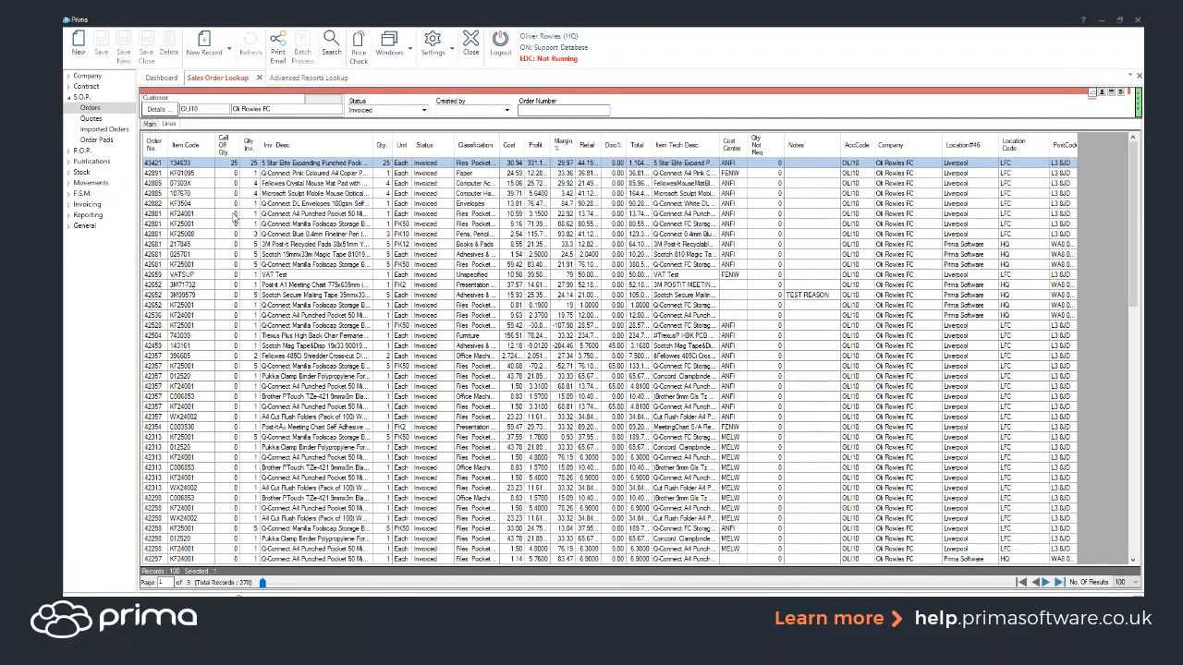
{"action": "right_click", "coordinate": [235, 218]}
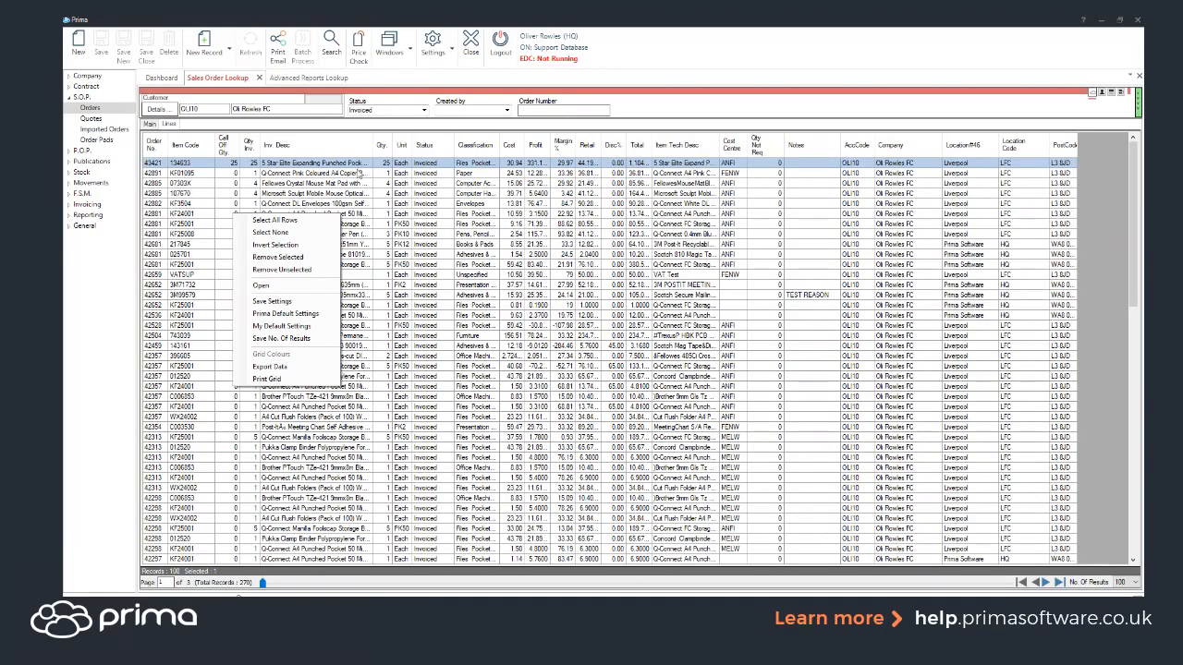
Step: Open the customer's Company Details and run the Customer Review to produce the Business Review report
{"action": "left_click", "coordinate": [170, 120]}
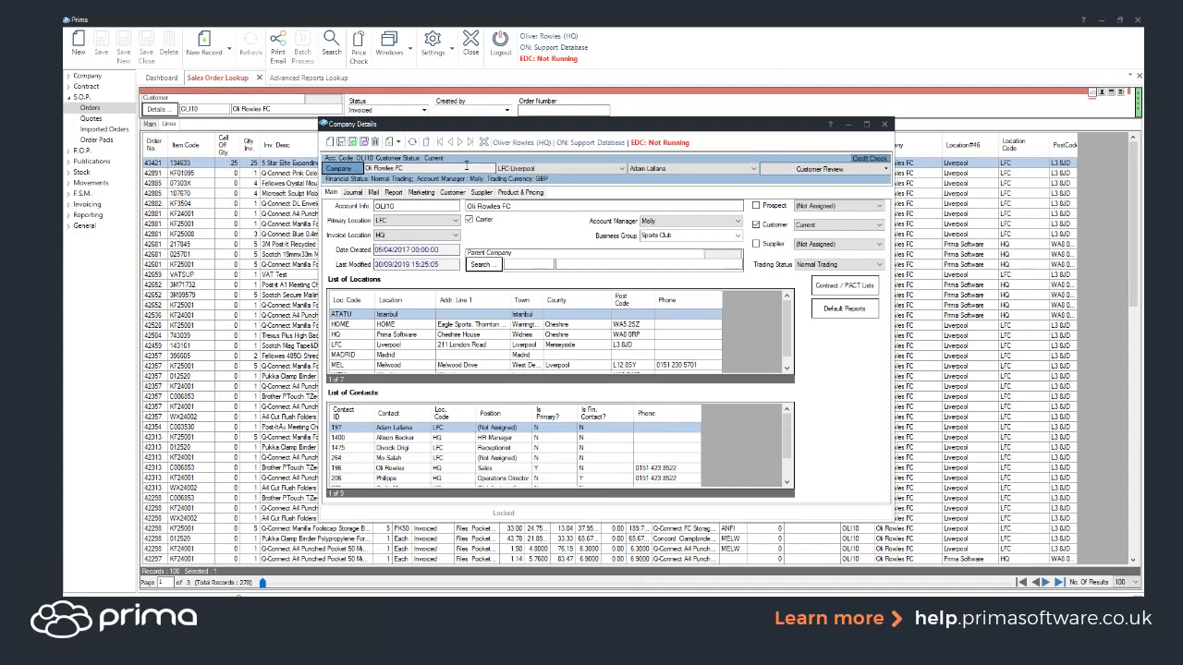
{"action": "left_click", "coordinate": [821, 172]}
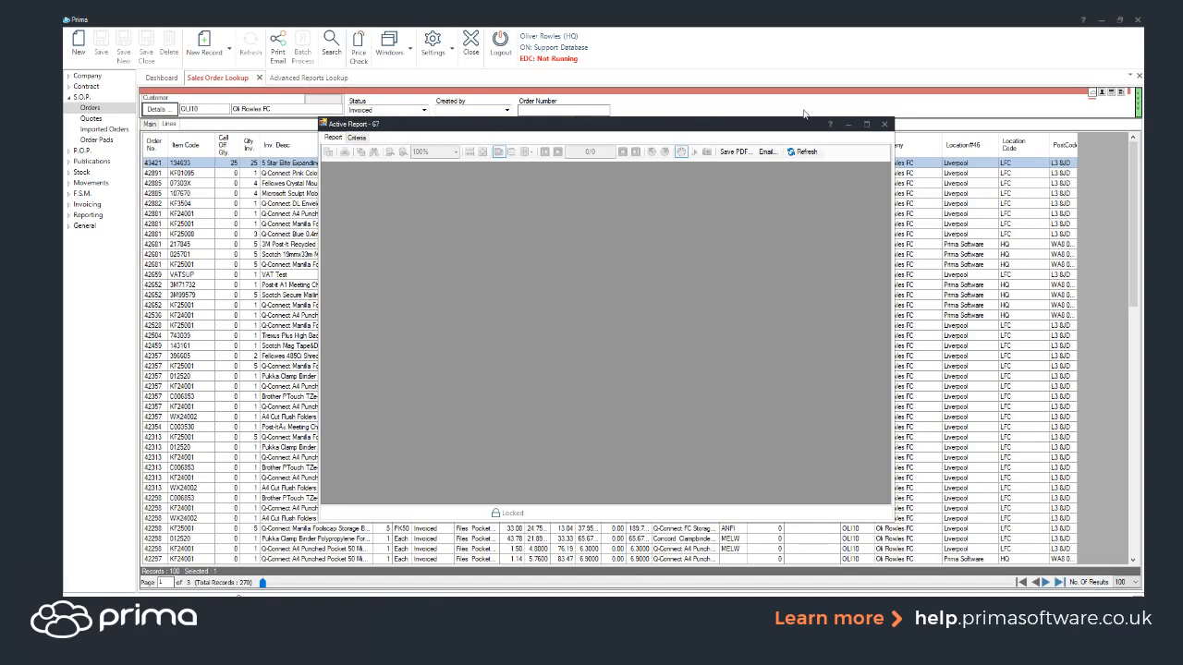
Step: Maximize the Business Review report, page forward to page 4, then back to Top 30 Products by Quantity
{"action": "left_click", "coordinate": [866, 124]}
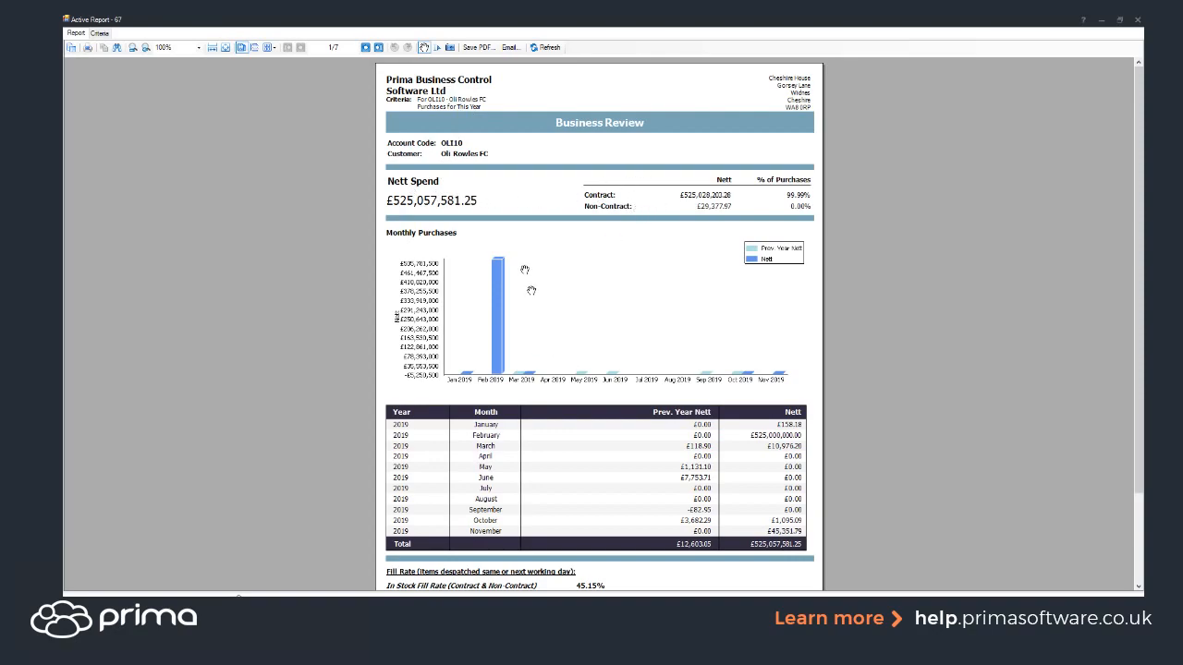
{"action": "scroll", "coordinate": [559, 374], "scroll_direction": "down", "scroll_amount": 2}
{"action": "scroll", "coordinate": [568, 377], "scroll_direction": "up", "scroll_amount": 2}
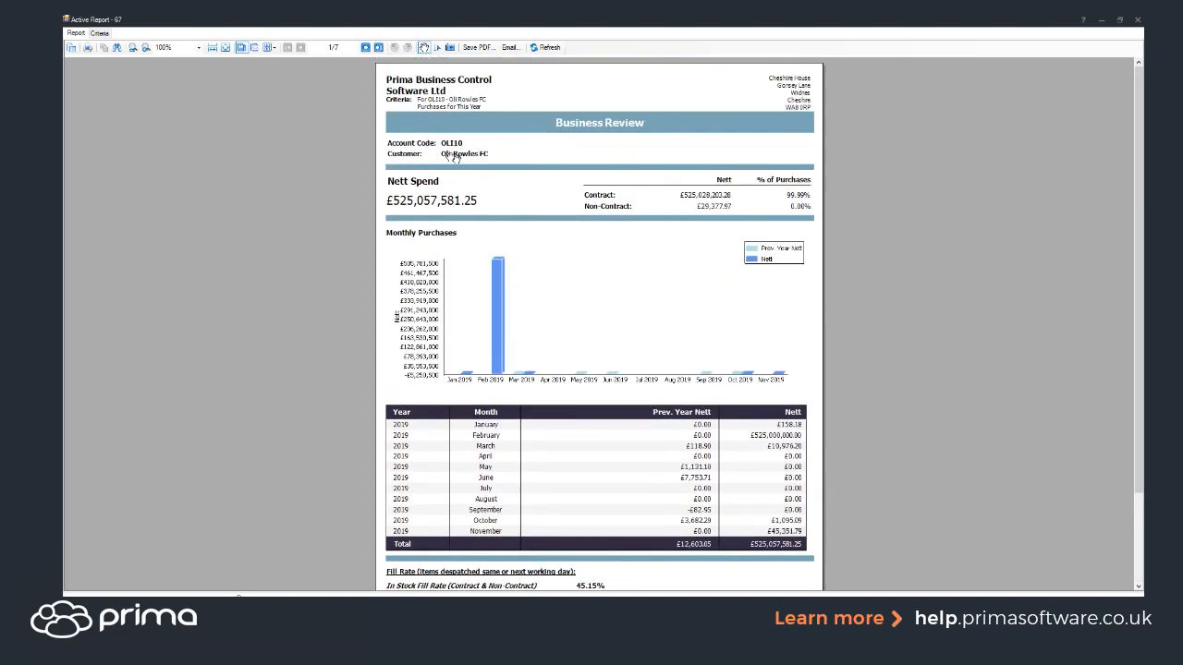
{"action": "left_click", "coordinate": [366, 49]}
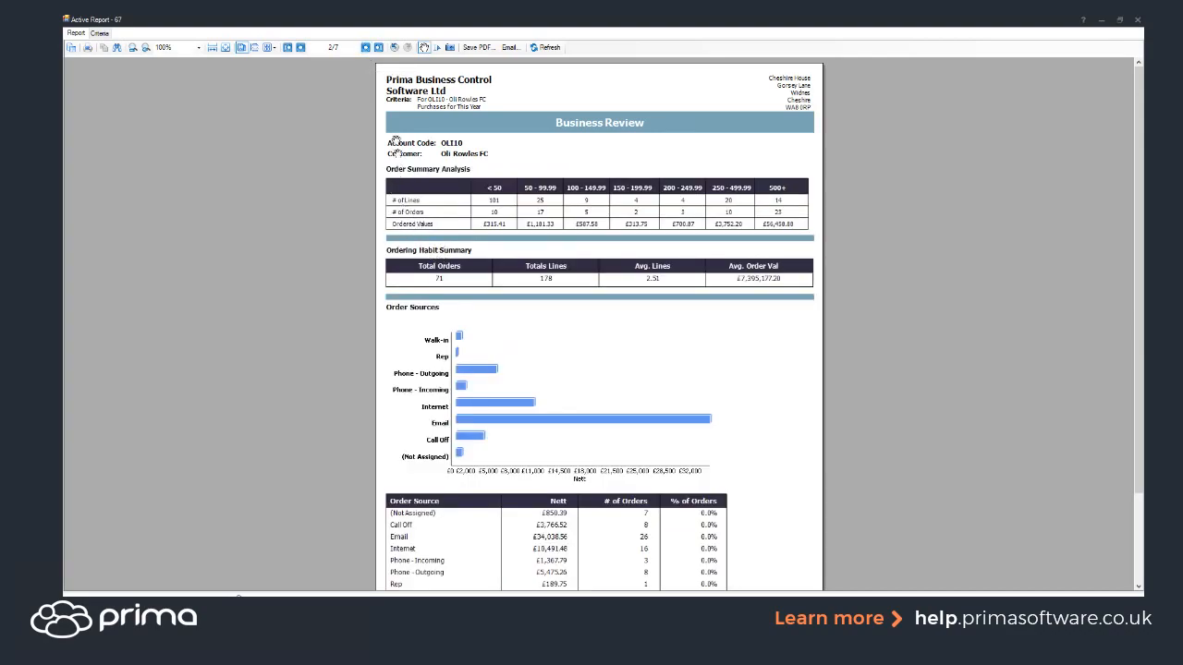
{"action": "left_click", "coordinate": [366, 48]}
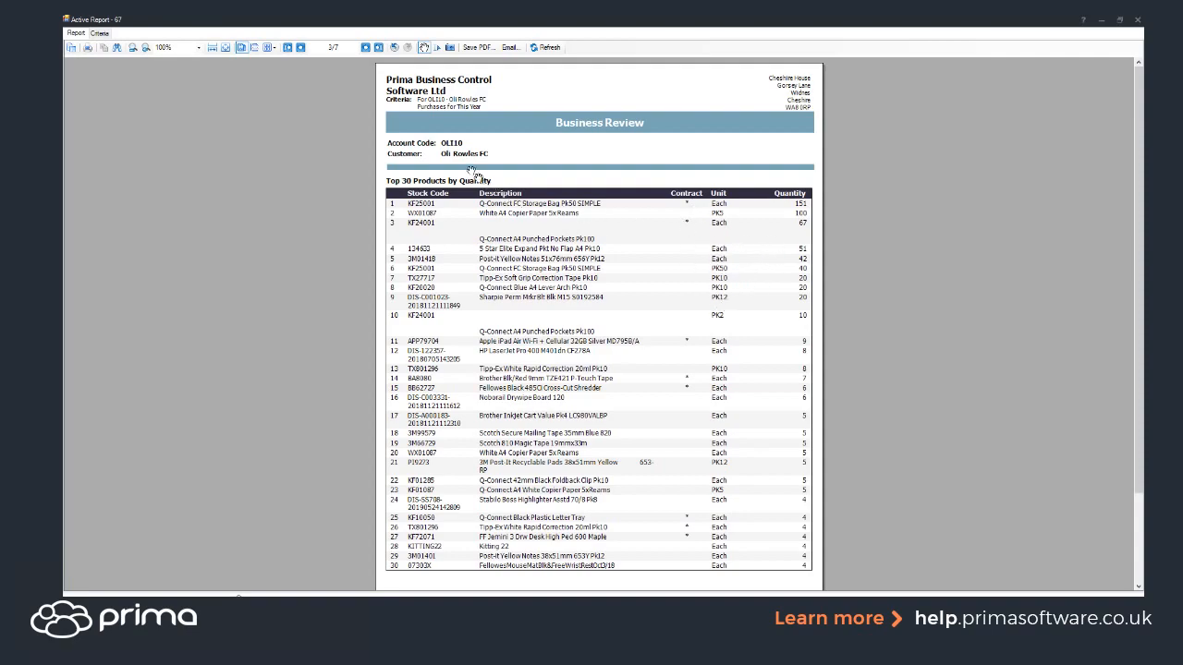
{"action": "left_click", "coordinate": [366, 48]}
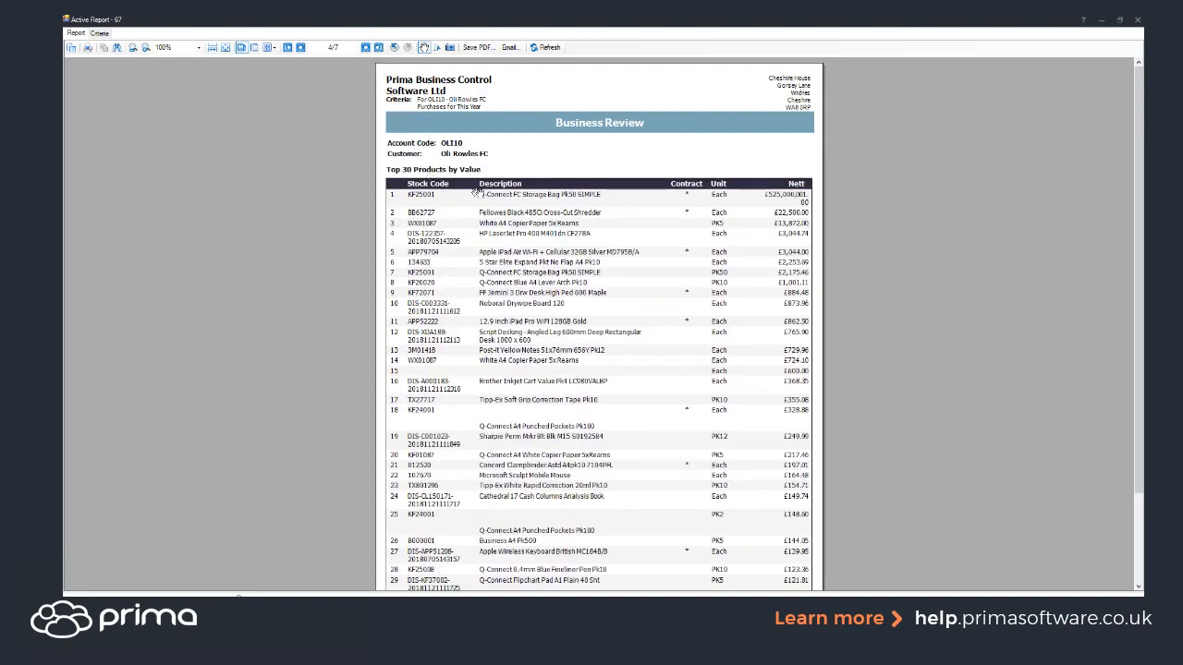
{"action": "left_click", "coordinate": [299, 47]}
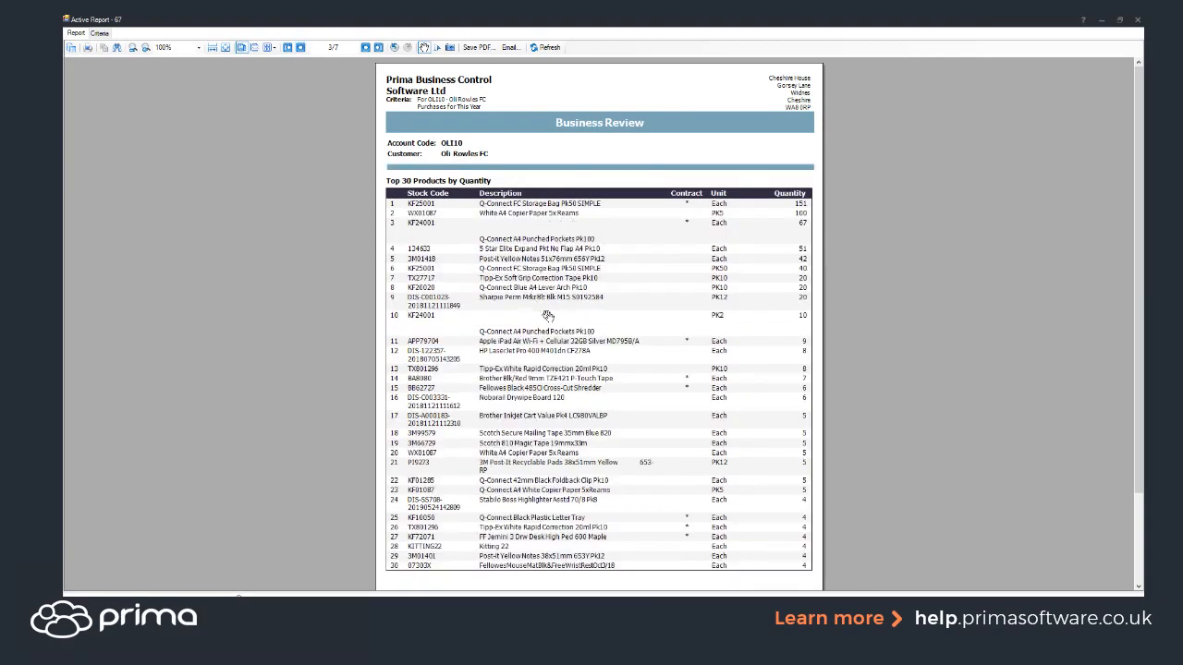
{"action": "scroll", "coordinate": [550, 298], "scroll_direction": "down", "scroll_amount": 3}
{"action": "scroll", "coordinate": [558, 269], "scroll_direction": "up", "scroll_amount": 1}
{"action": "scroll", "coordinate": [558, 269], "scroll_direction": "up", "scroll_amount": 1}
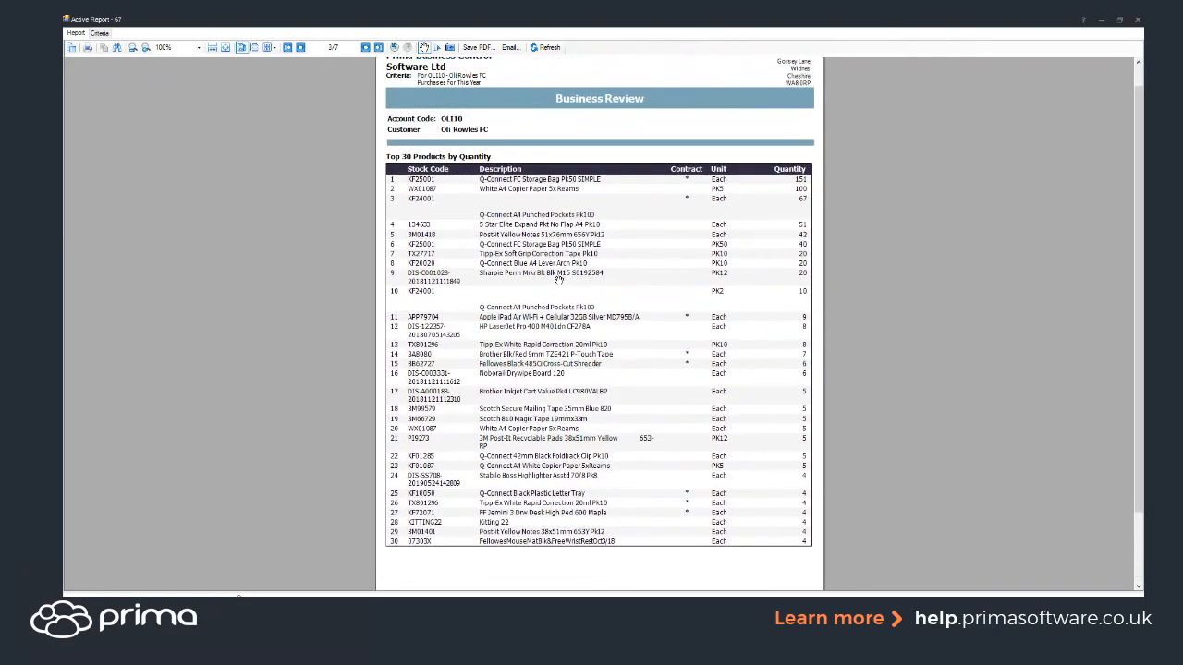